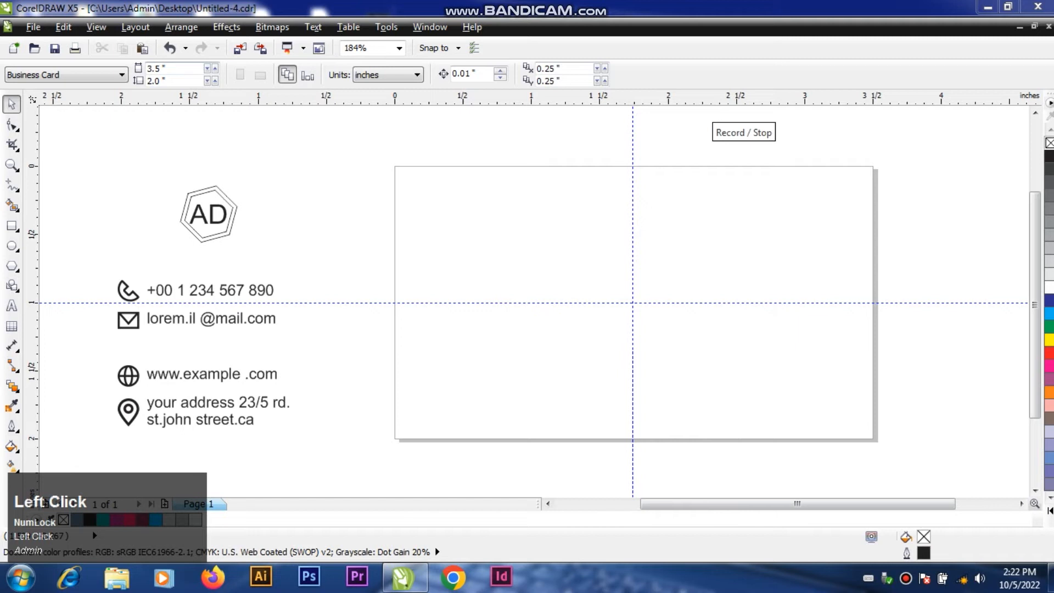
Step: Create a page-size rectangle and narrow it from its left side to about 2.014 inches wide
{"action": "left_click", "coordinate": [737, 246]}
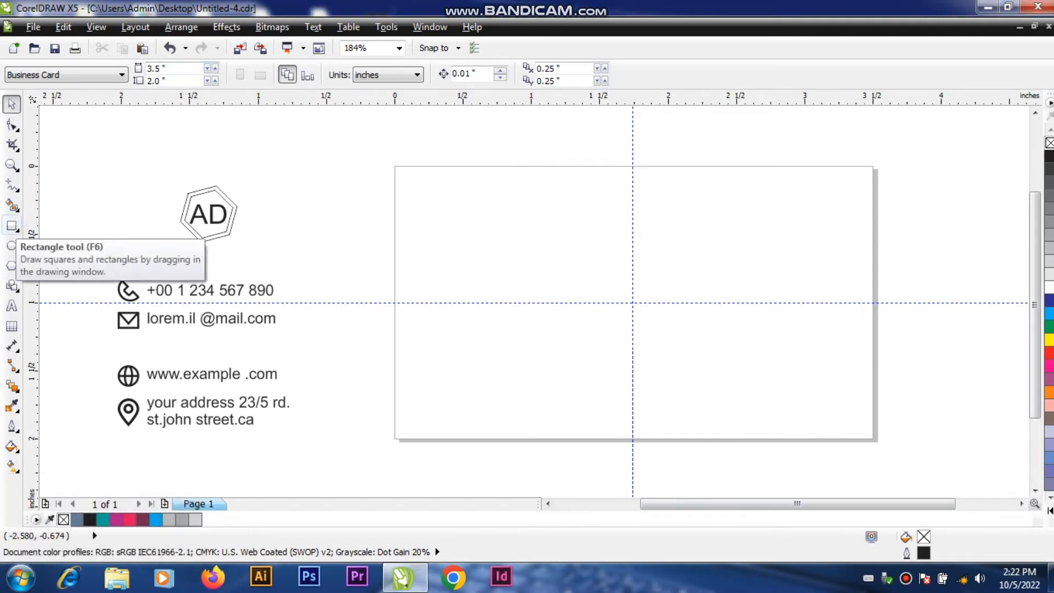
{"action": "double_click", "coordinate": [12, 226]}
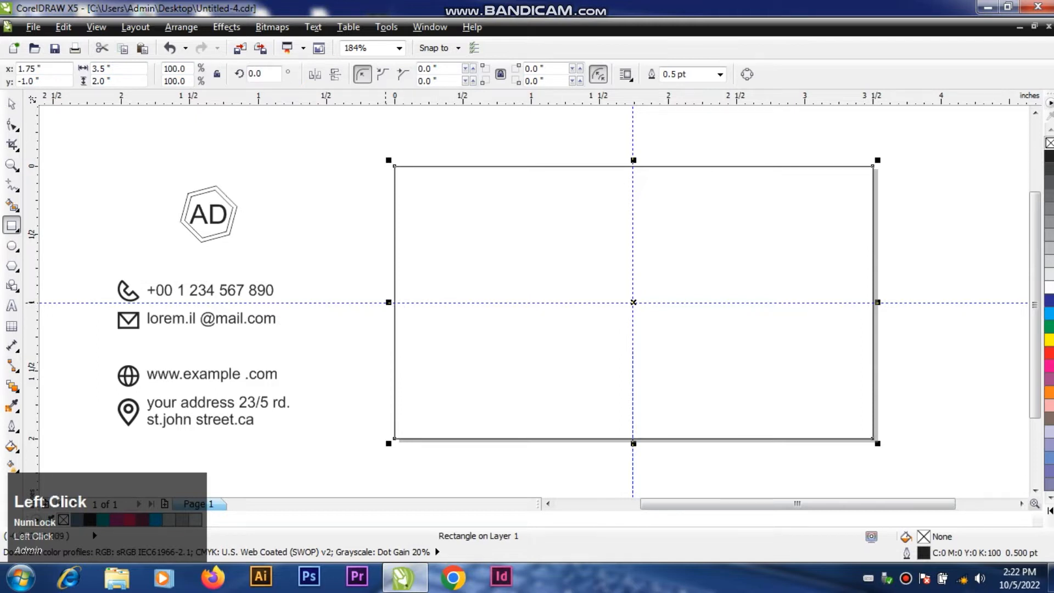
{"action": "left_click_drag", "start_coordinate": [394, 302], "coordinate": [598, 302]}
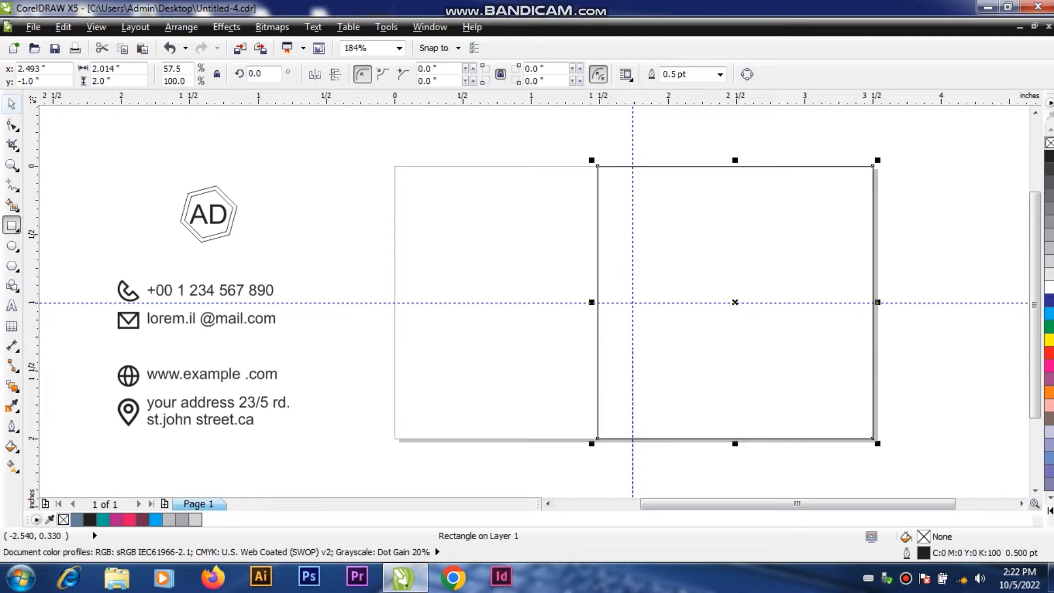
{"action": "left_click", "coordinate": [12, 103]}
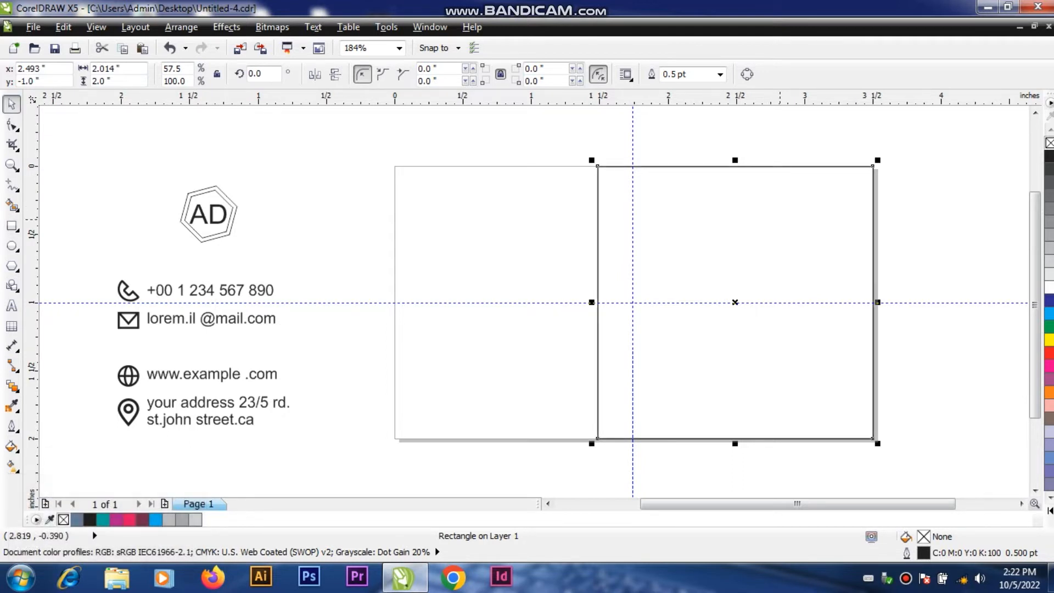
{"action": "left_click_drag", "start_coordinate": [779, 218], "coordinate": [513, 220]}
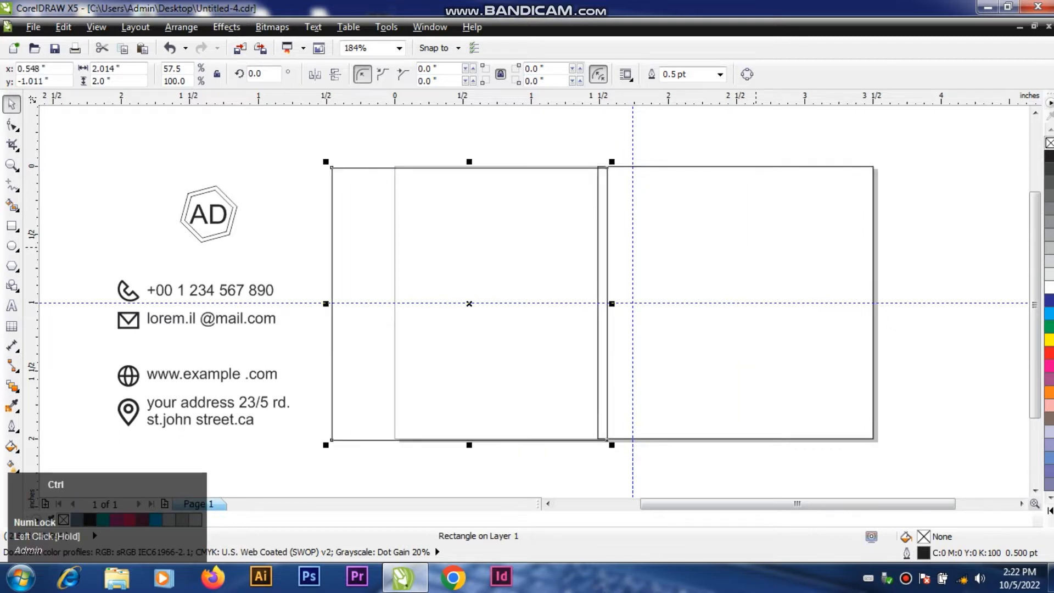
{"action": "key", "text": "ctrl+z"}
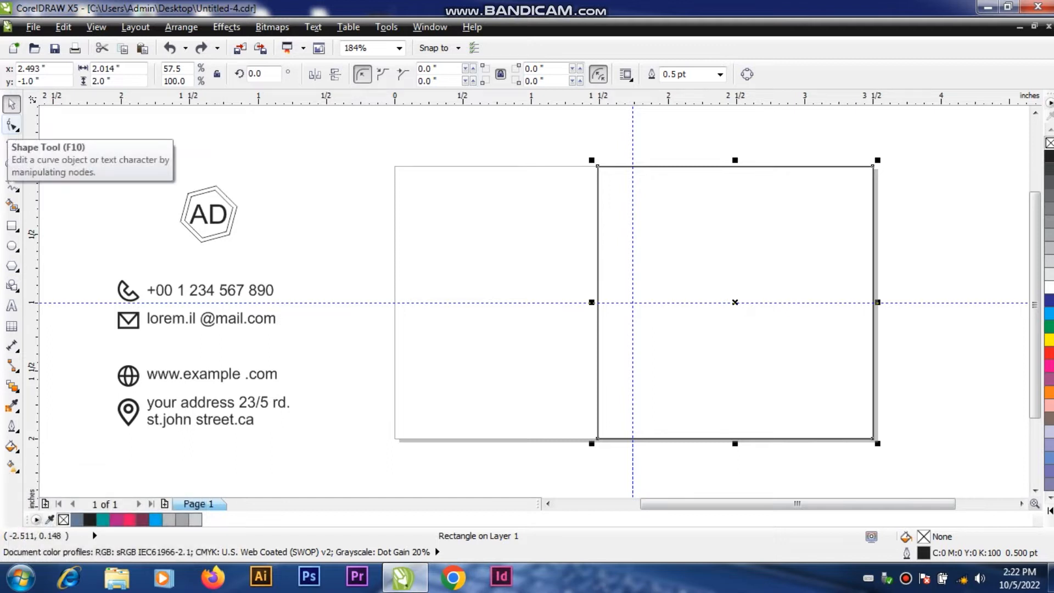
Step: Convert the rectangle to curves and shift its upper-left node about 0.5 inch right along the top edge
{"action": "left_click", "coordinate": [12, 126]}
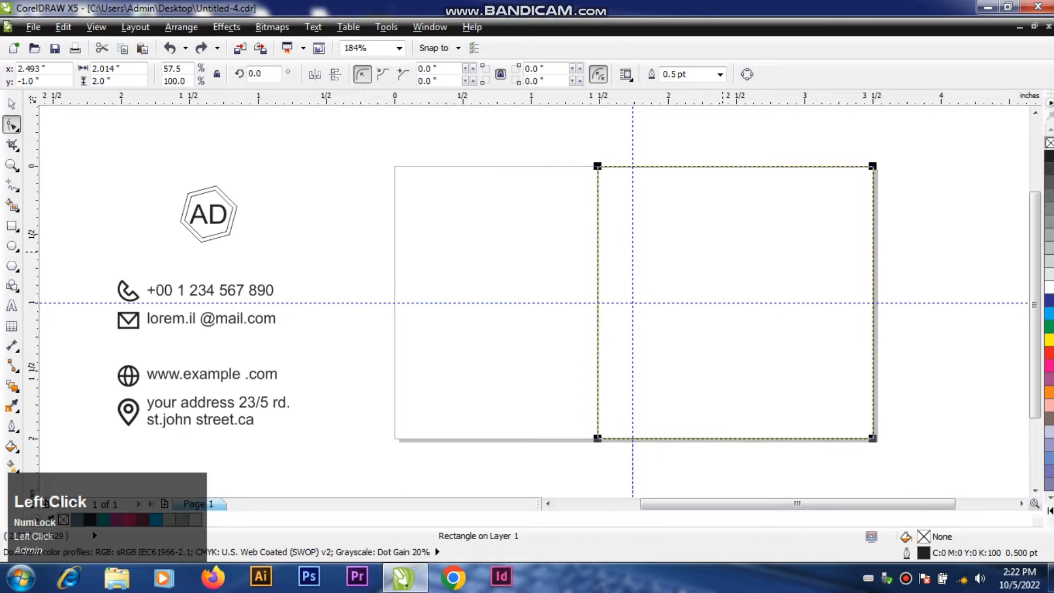
{"action": "key", "text": "ctrl+q"}
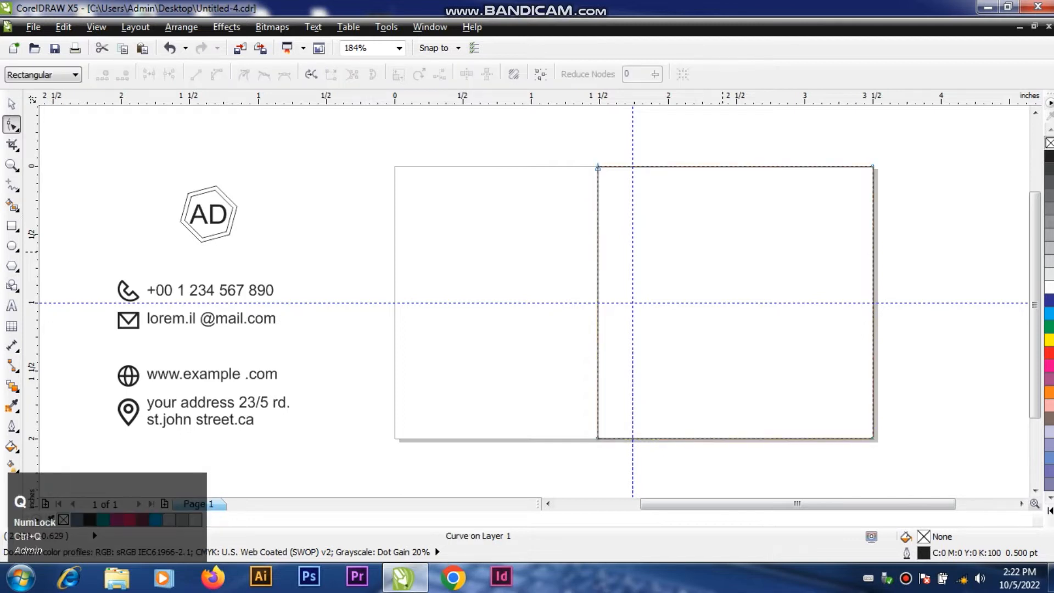
{"action": "left_click_drag", "start_coordinate": [597, 166], "coordinate": [666, 166]}
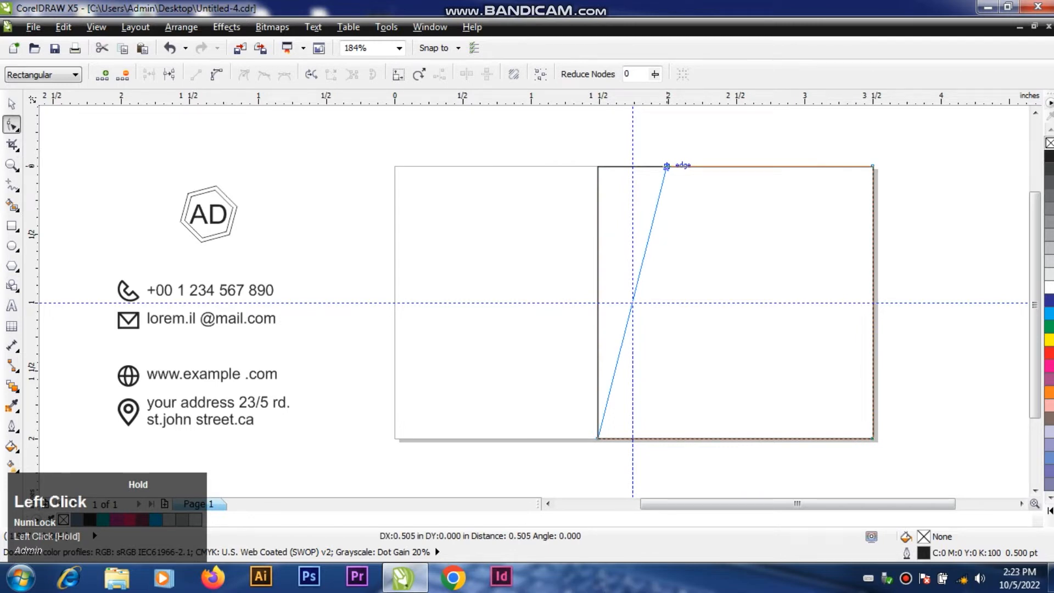
{"action": "left_click_drag", "start_coordinate": [666, 165], "coordinate": [669, 167]}
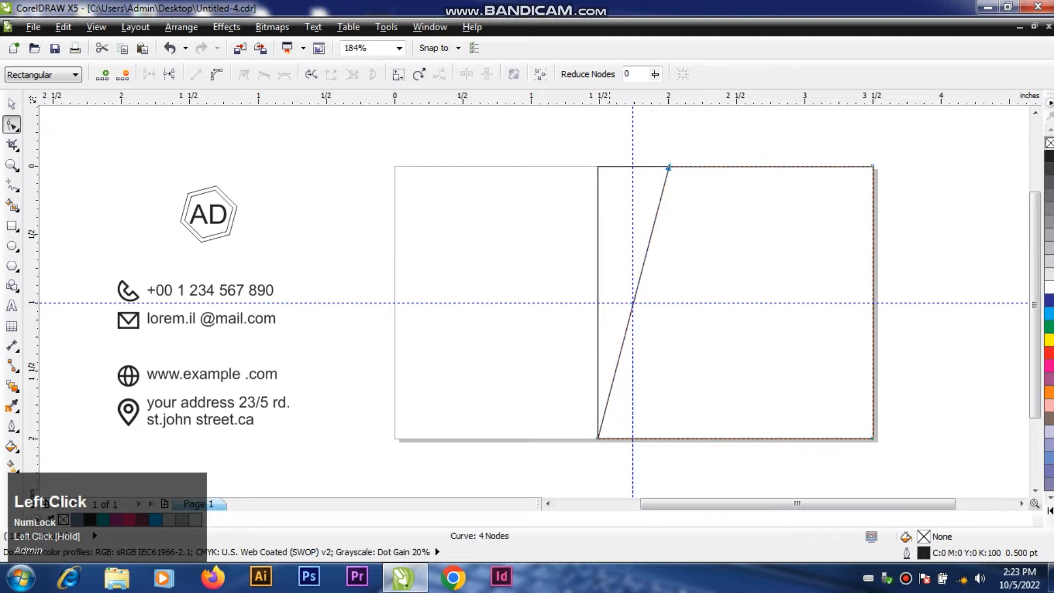
Step: Convert the remaining rectangle to curves and shift its upper-left node about 0.26 inch right to the vertical guideline
{"action": "left_click", "coordinate": [668, 167]}
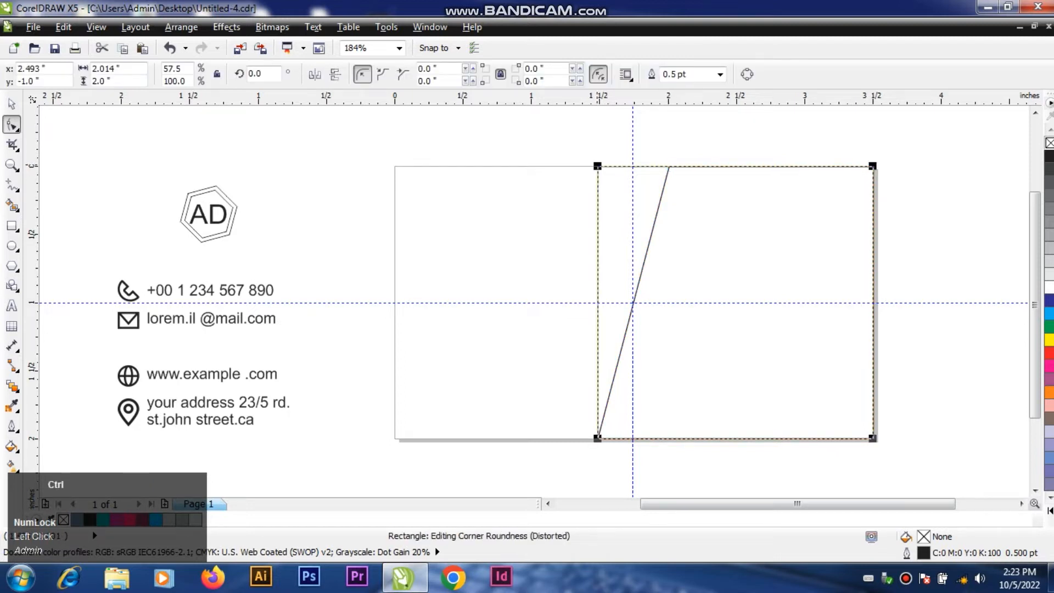
{"action": "key", "text": "ctrl+q"}
{"action": "left_click_drag", "start_coordinate": [598, 167], "coordinate": [633, 166]}
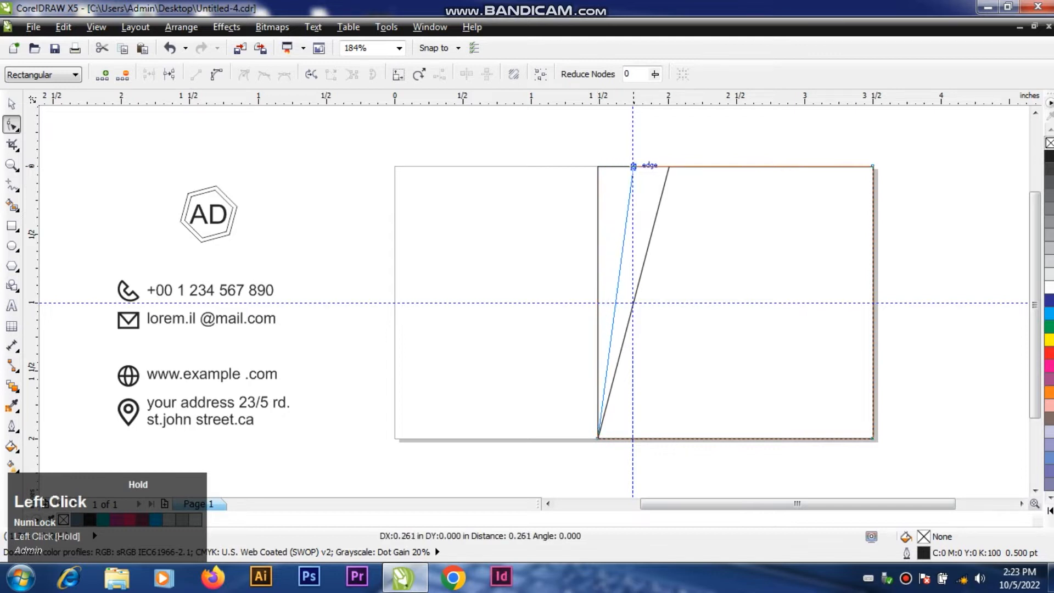
{"action": "left_click_drag", "start_coordinate": [633, 166], "coordinate": [632, 166]}
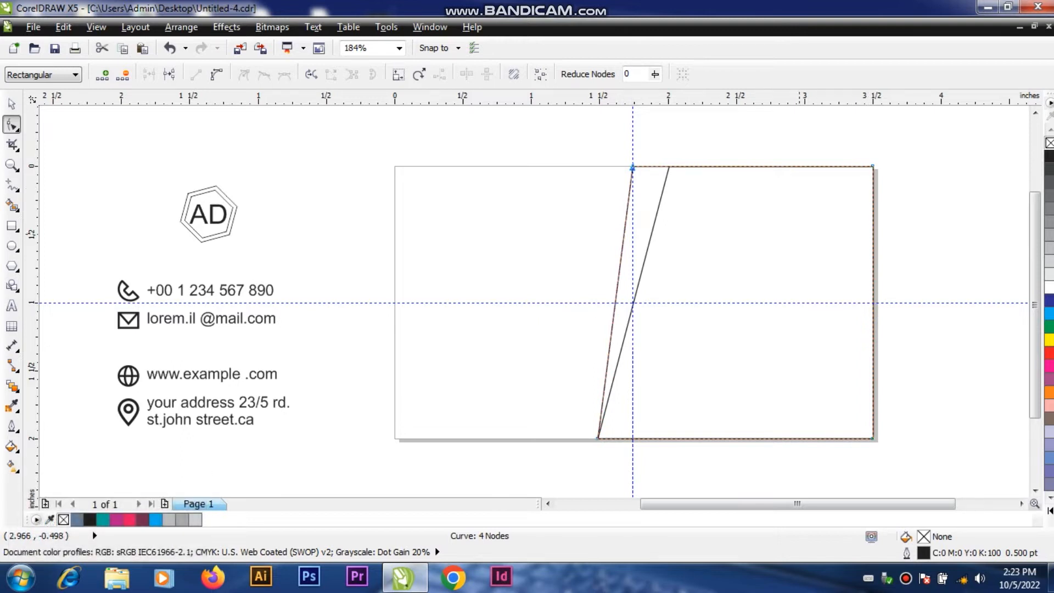
{"action": "left_click", "coordinate": [12, 103]}
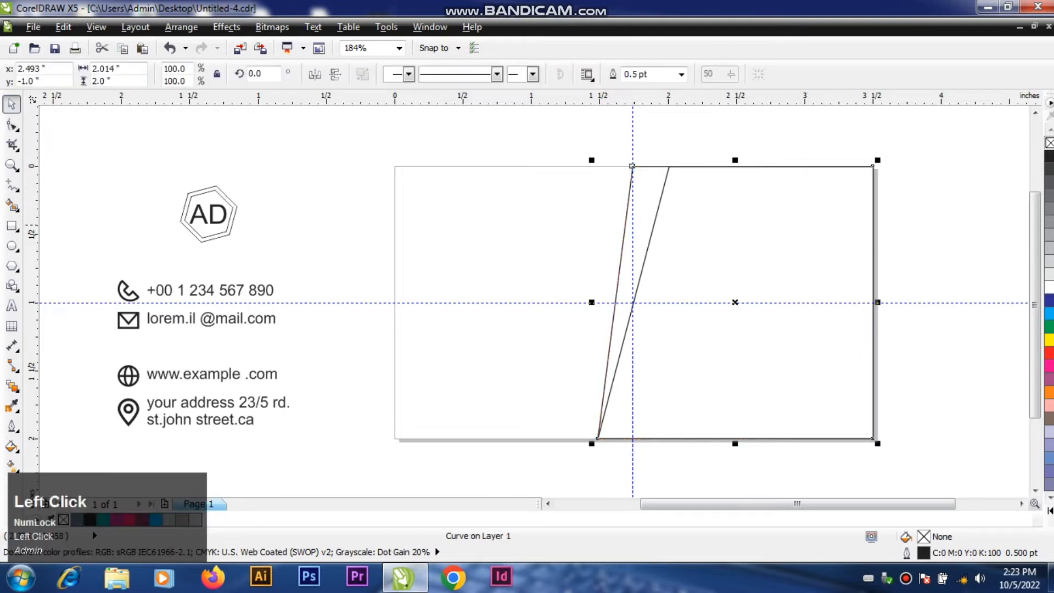
{"action": "left_click", "coordinate": [612, 426]}
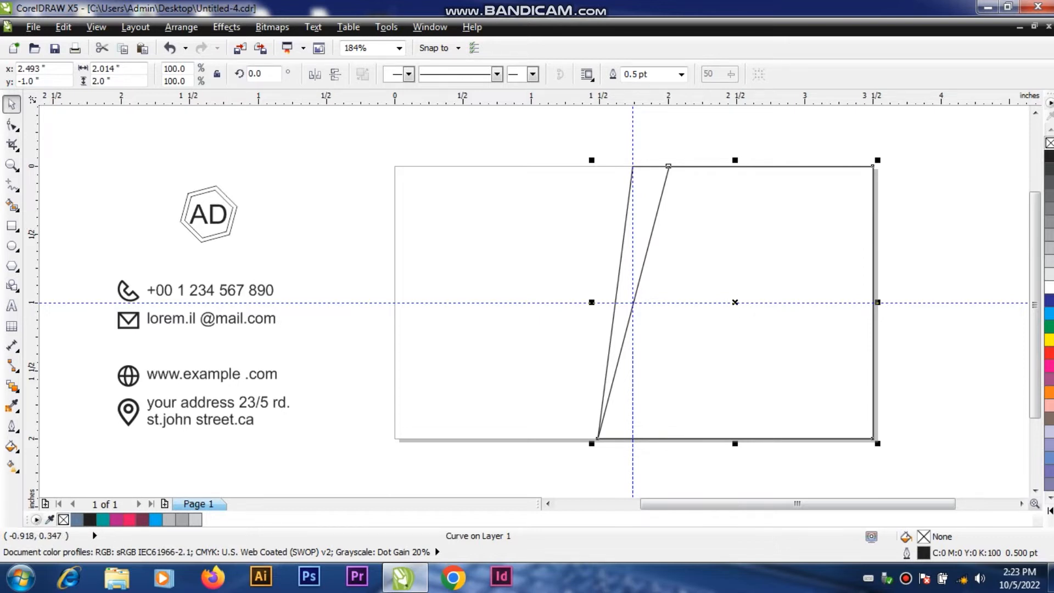
{"action": "left_click", "coordinate": [113, 82]}
{"action": "key", "text": "BackSpace"}
{"action": "type", "text": "/"}
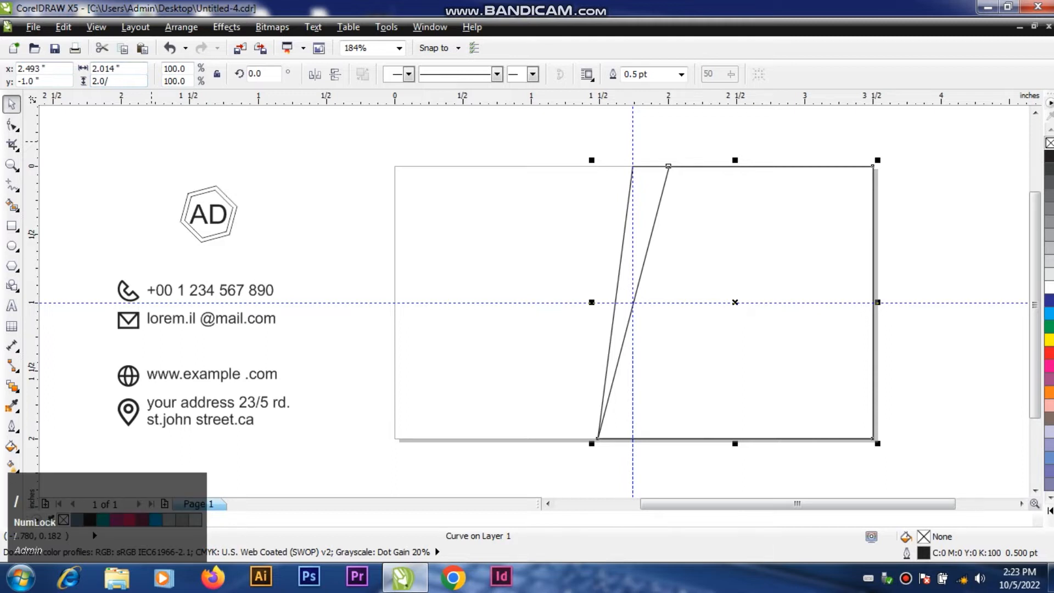
{"action": "type", "text": "3"}
{"action": "key", "text": "Return"}
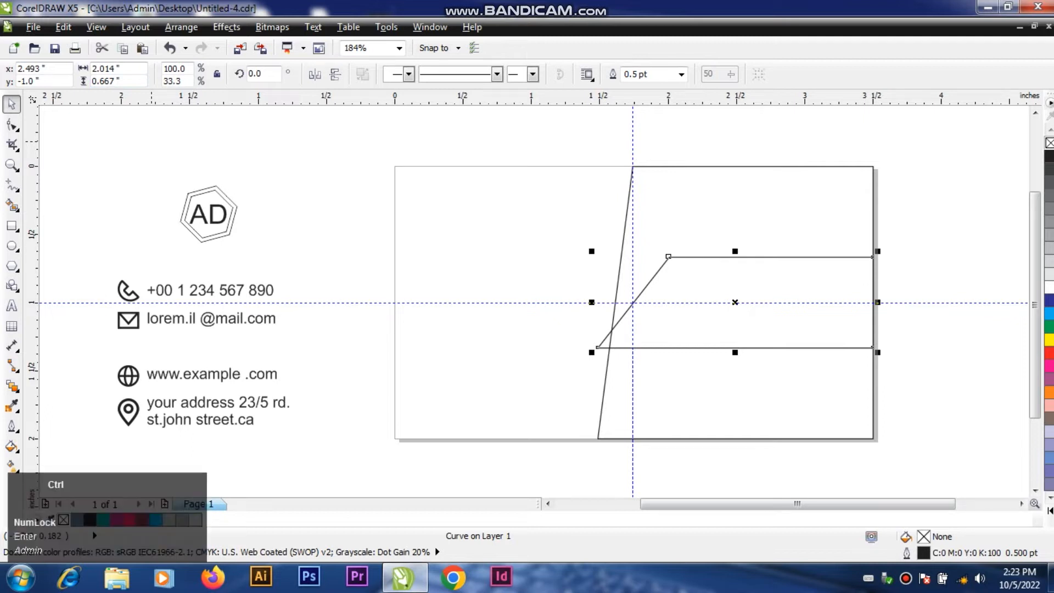
{"action": "key", "text": "ctrl+z"}
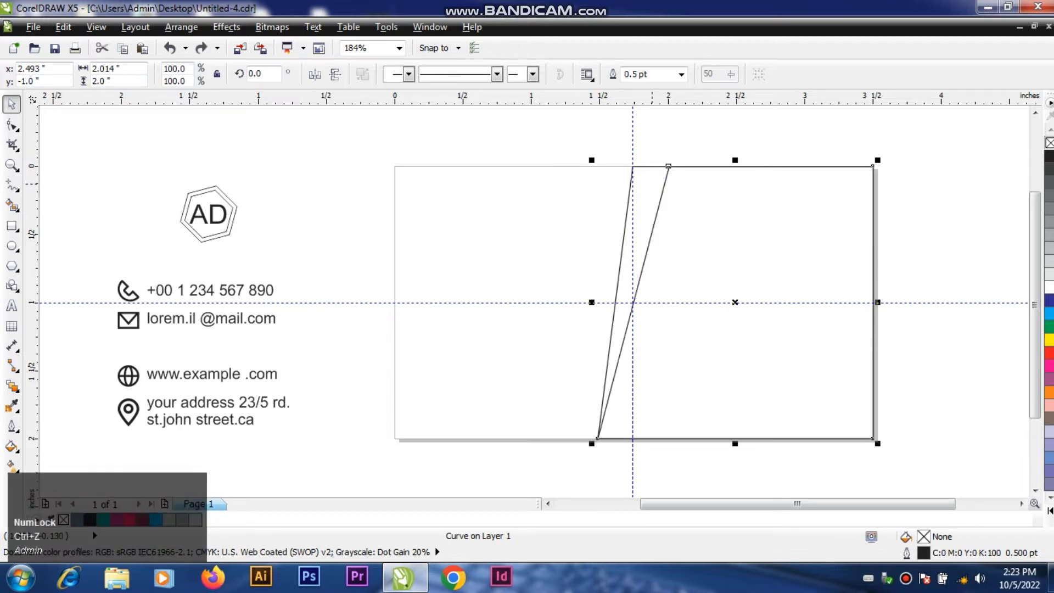
Step: Smart-fill the sliver between the two slanted edges with blue-grey, keeping a 0.5 pt black outline
{"action": "left_click", "coordinate": [12, 205]}
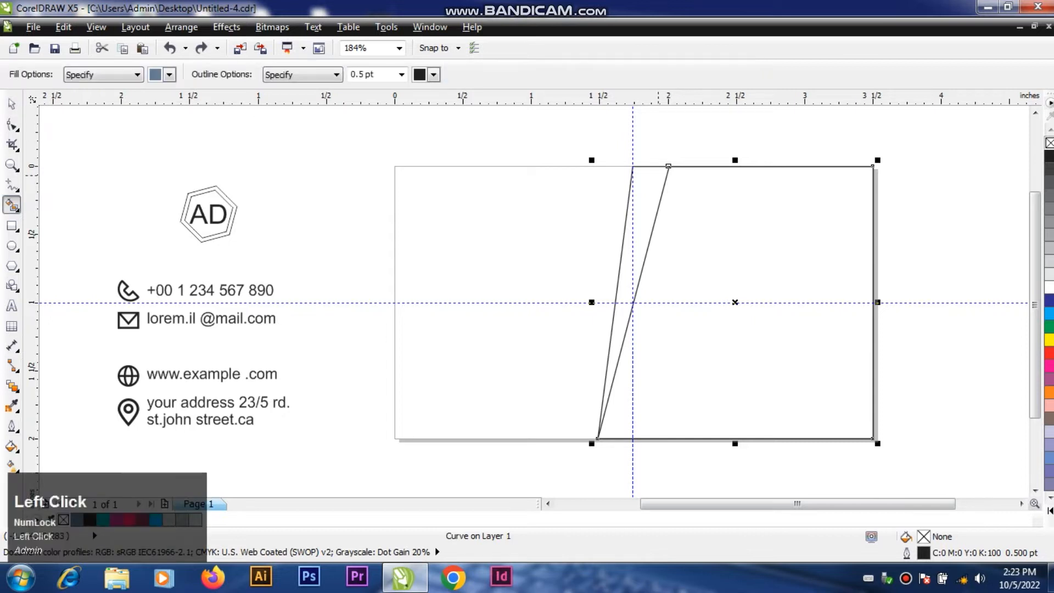
{"action": "left_click", "coordinate": [645, 196]}
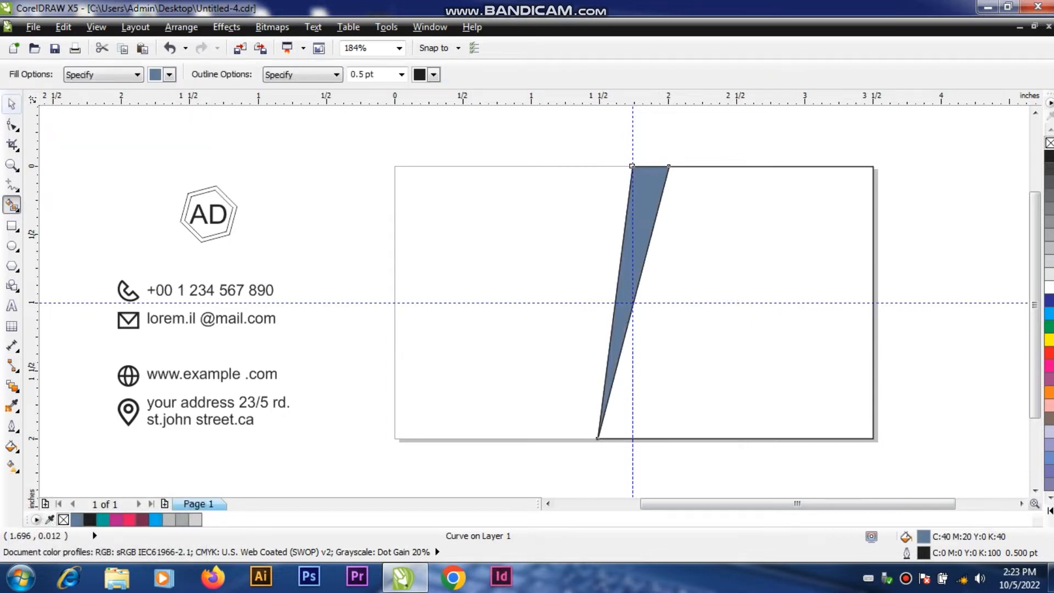
{"action": "left_click", "coordinate": [12, 104]}
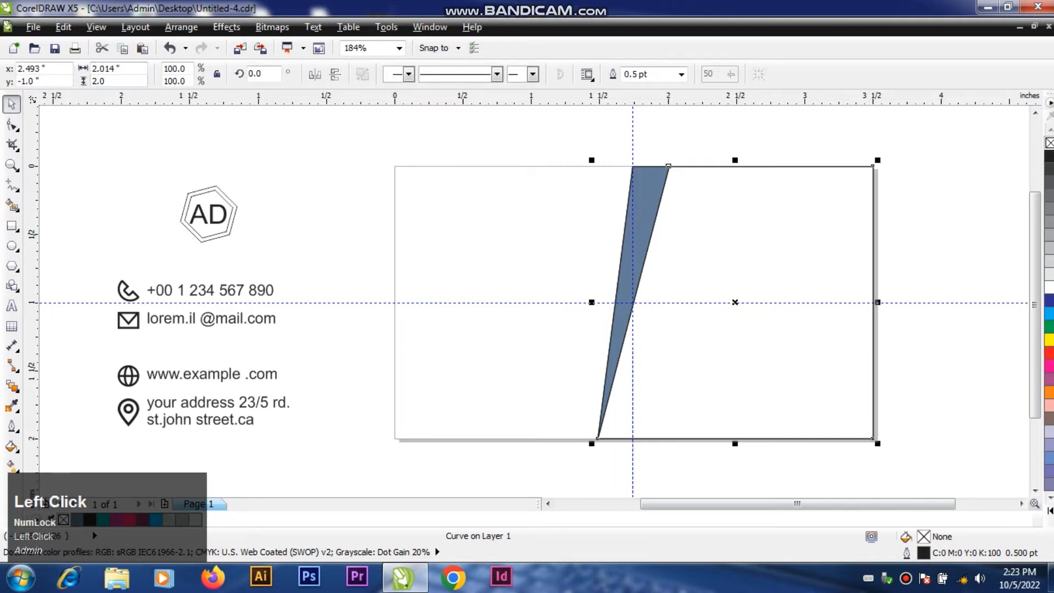
Step: Set the height of the more slanted shape to one third of its size (2.0/3)
{"action": "type", "text": "/"}
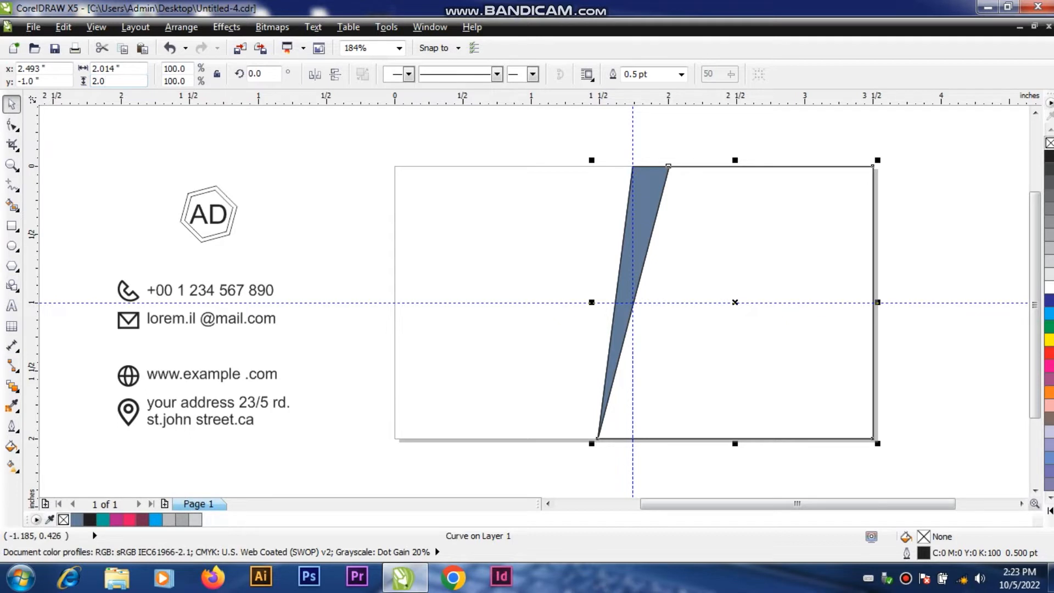
{"action": "type", "text": "3"}
{"action": "key", "text": "Return"}
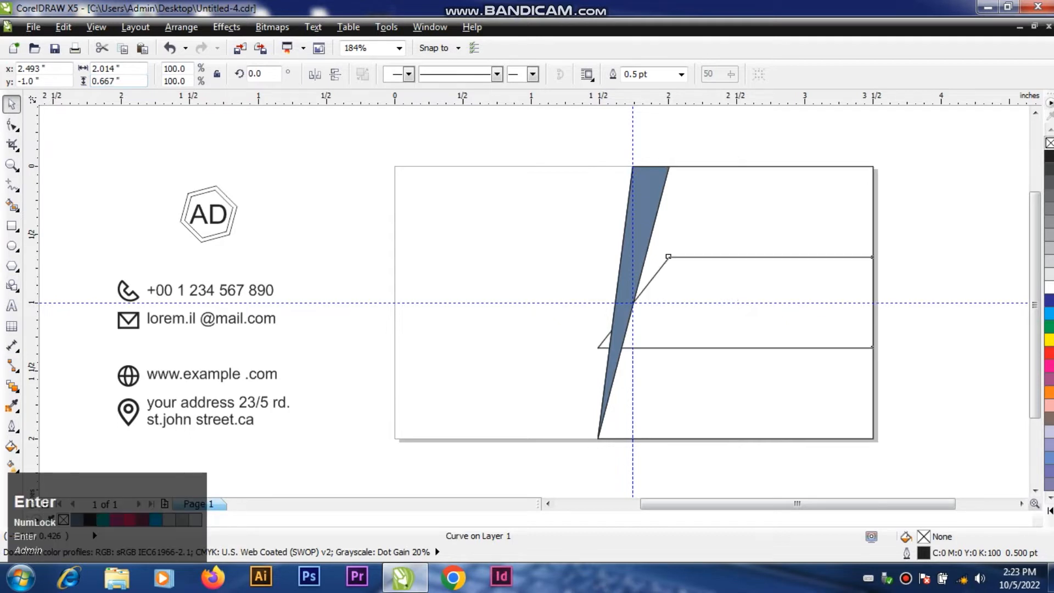
{"action": "left_click", "coordinate": [521, 220]}
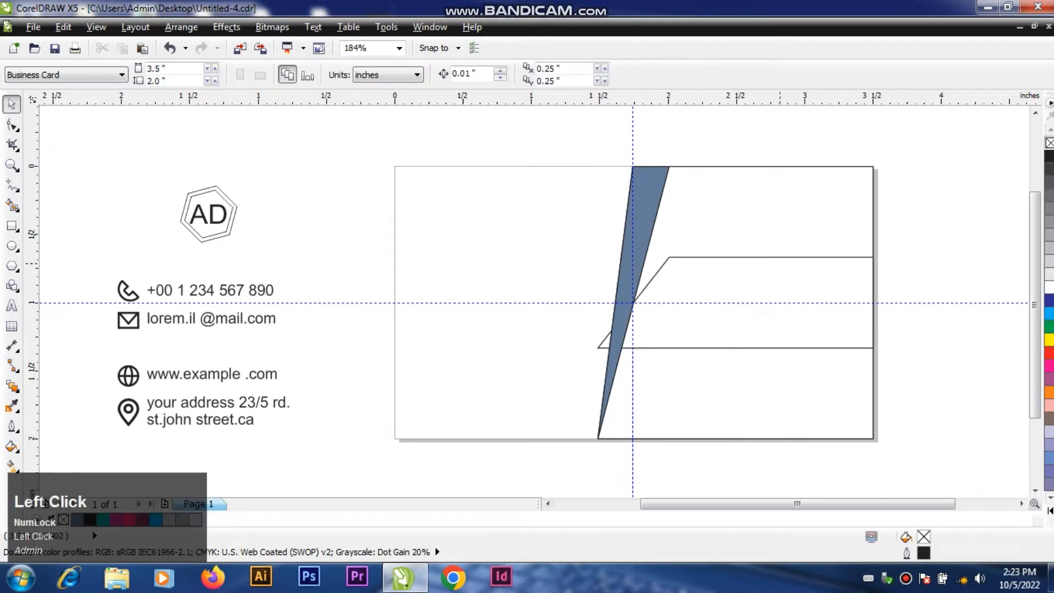
Step: Duplicate the one-third-height shape twice, placing one copy above it and one below
{"action": "left_click", "coordinate": [797, 273]}
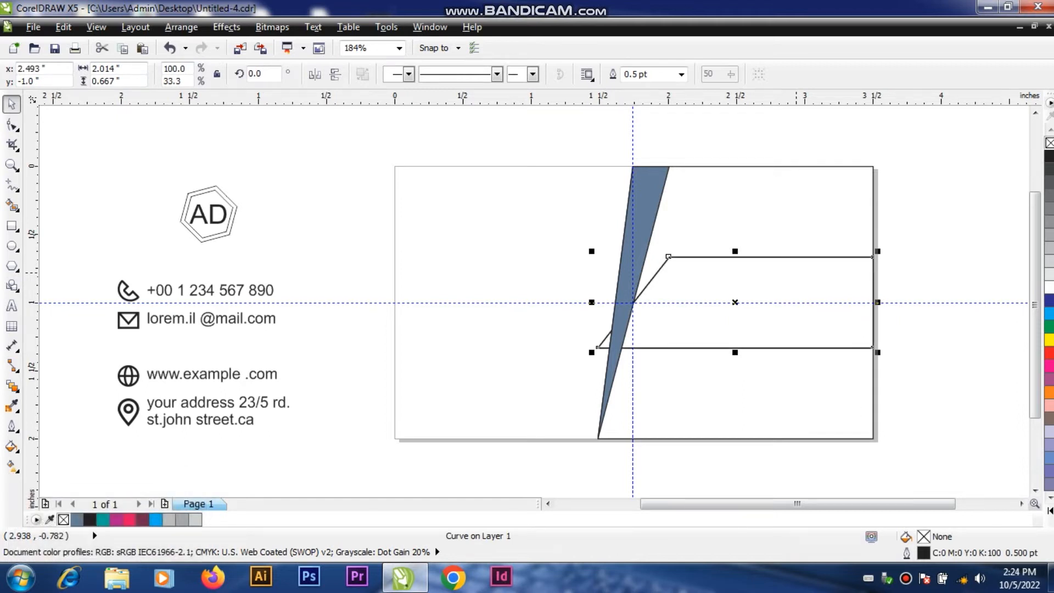
{"action": "left_click_drag", "start_coordinate": [796, 273], "coordinate": [787, 333]}
{"action": "right_click", "coordinate": [788, 212]}
{"action": "right_click", "coordinate": [787, 333]}
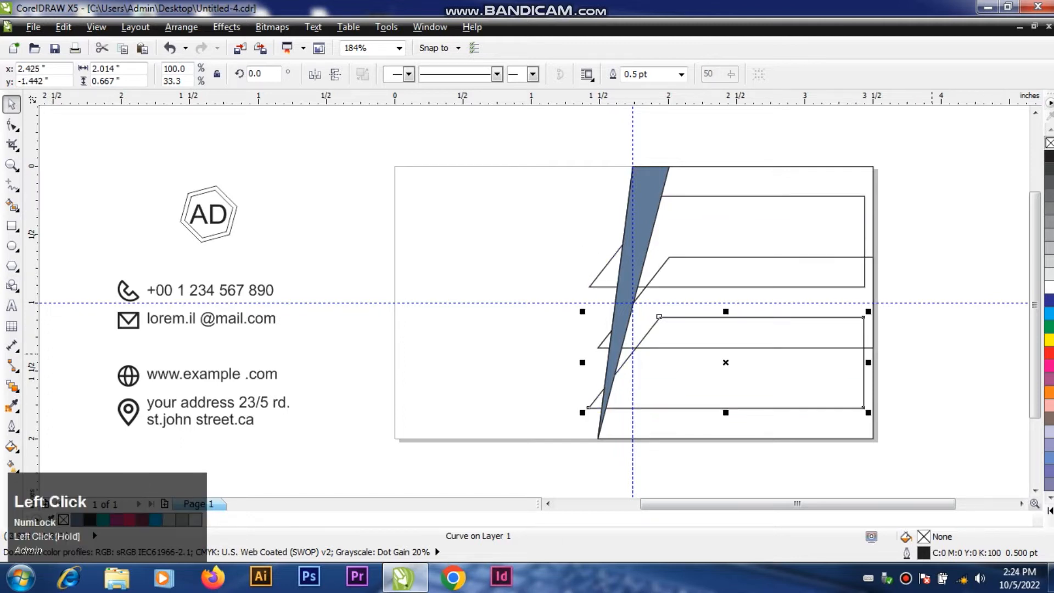
{"action": "left_click", "coordinate": [784, 216]}
{"action": "left_click", "coordinate": [463, 214], "text": "shift"}
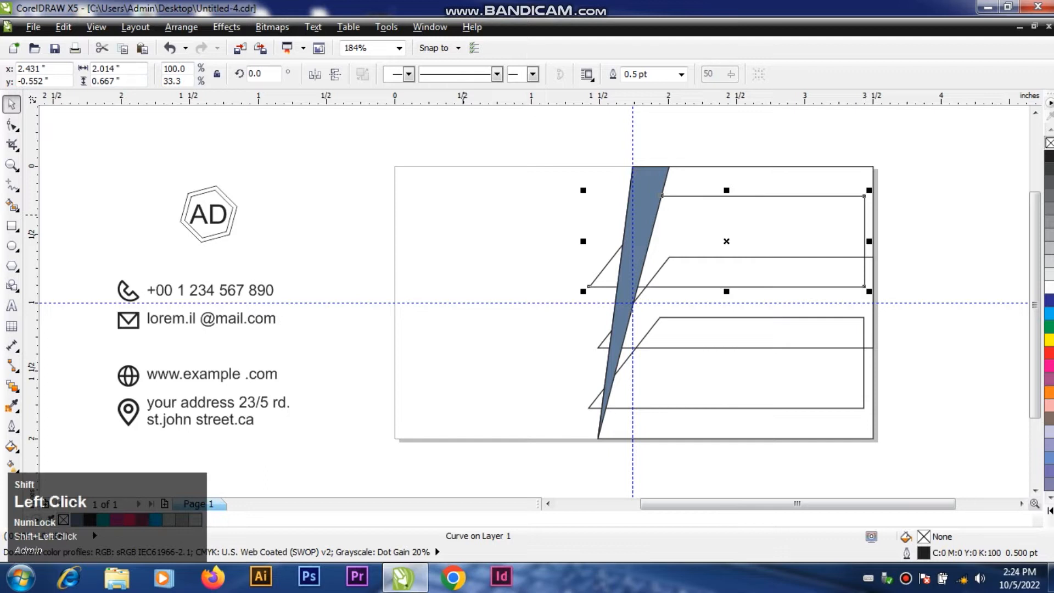
{"action": "left_click", "coordinate": [463, 214]}
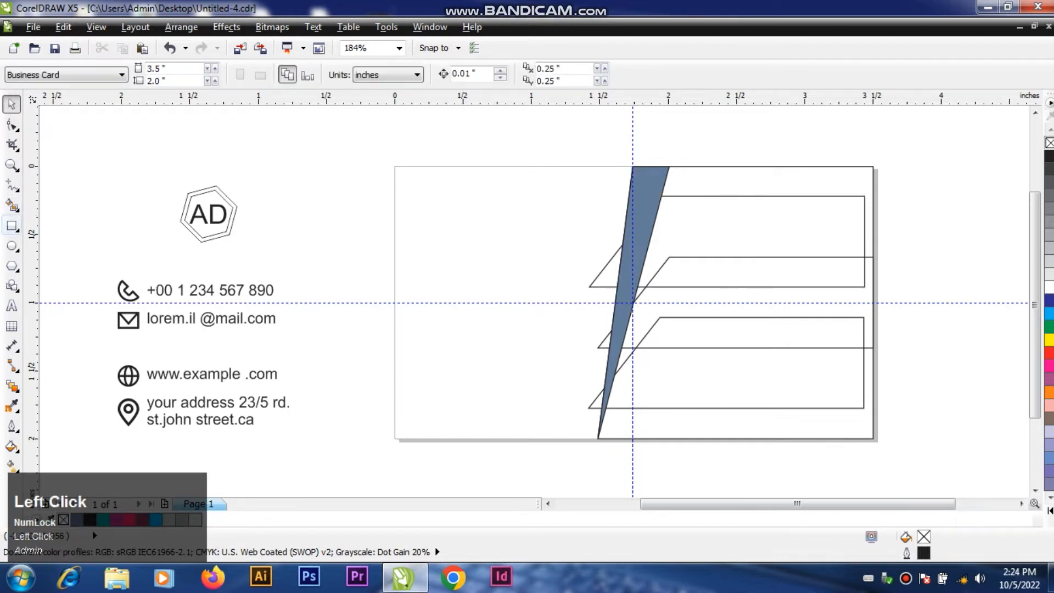
Step: Add a page-size rectangle and align the upper copy to its top and right edges
{"action": "double_click", "coordinate": [12, 225]}
{"action": "left_click", "coordinate": [12, 104]}
{"action": "left_click", "coordinate": [768, 212]}
{"action": "left_click", "coordinate": [480, 233], "text": "shift"}
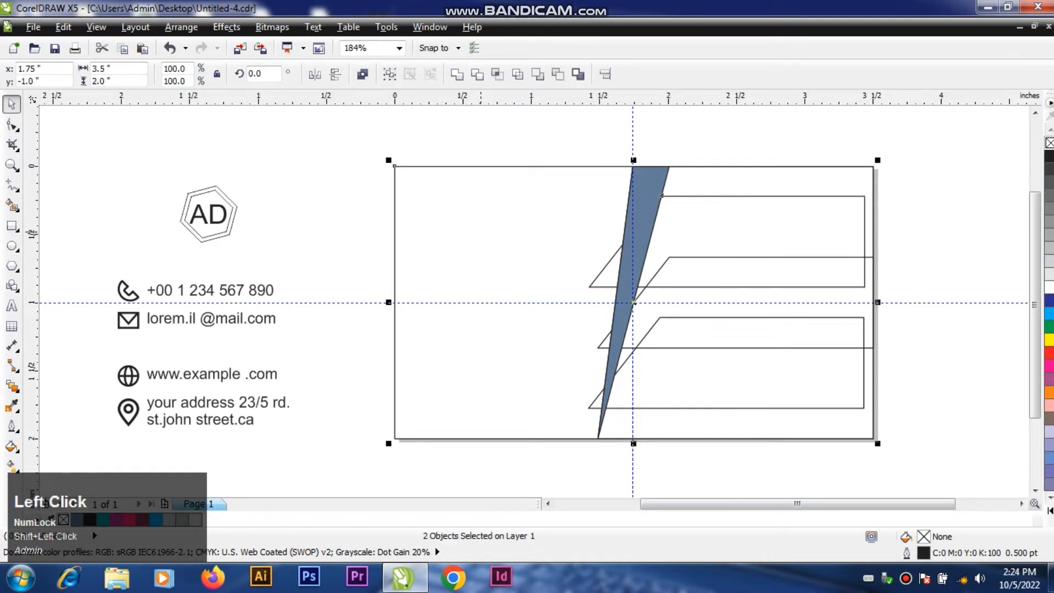
{"action": "key", "text": "t"}
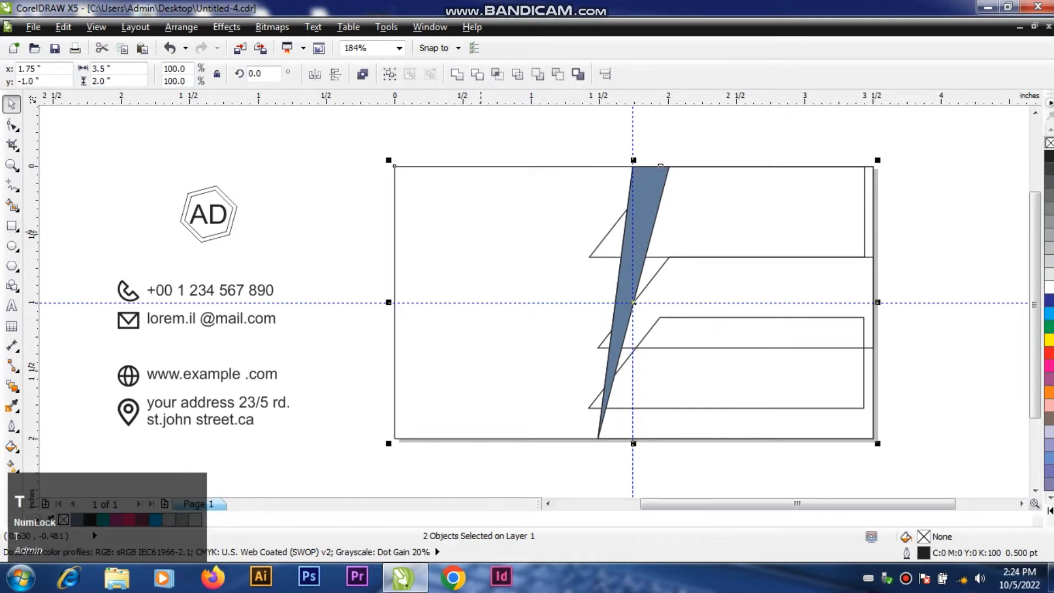
{"action": "key", "text": "r"}
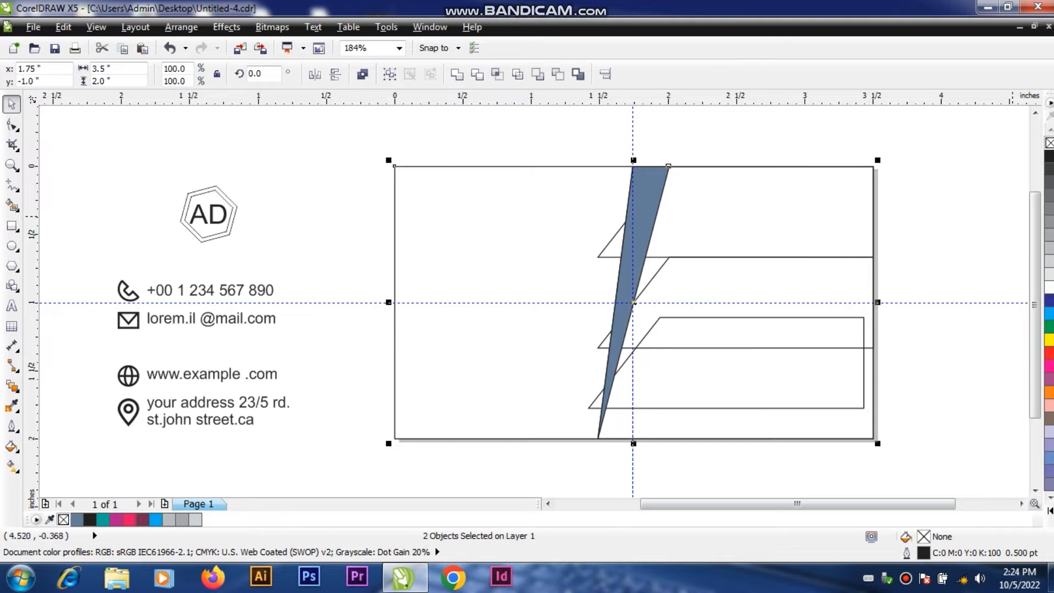
{"action": "left_click", "coordinate": [1010, 215]}
Step: Align the lower copy to the bottom and right edges of the page-size rectangle
{"action": "left_click", "coordinate": [756, 379]}
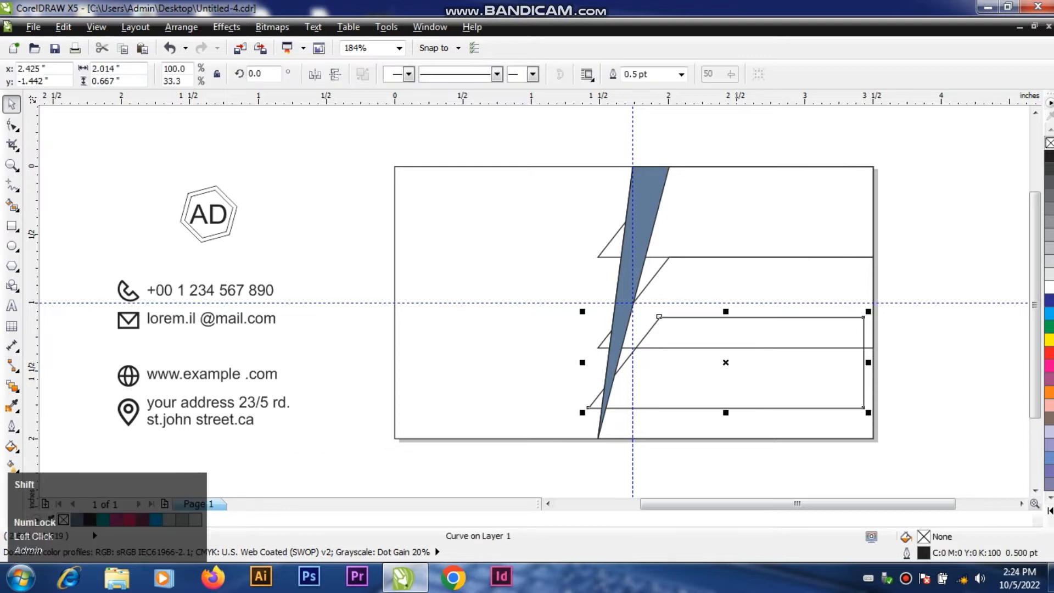
{"action": "left_click", "coordinate": [462, 358], "text": "shift"}
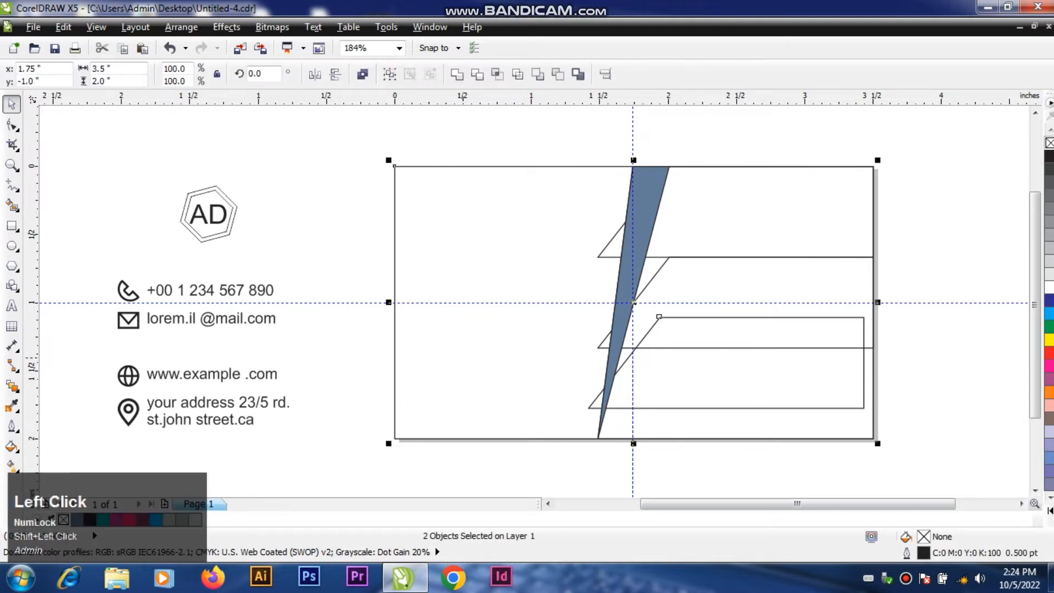
{"action": "key", "text": "b"}
{"action": "key", "text": "r"}
{"action": "left_click", "coordinate": [931, 230]}
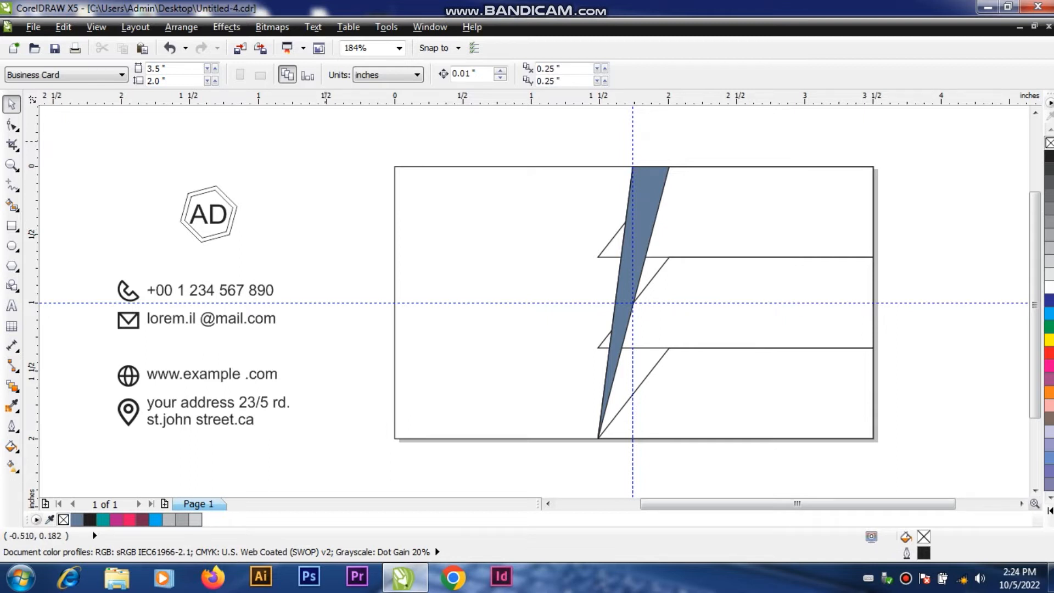
{"action": "scroll", "coordinate": [747, 317], "scroll_direction": "up", "scroll_amount": 2}
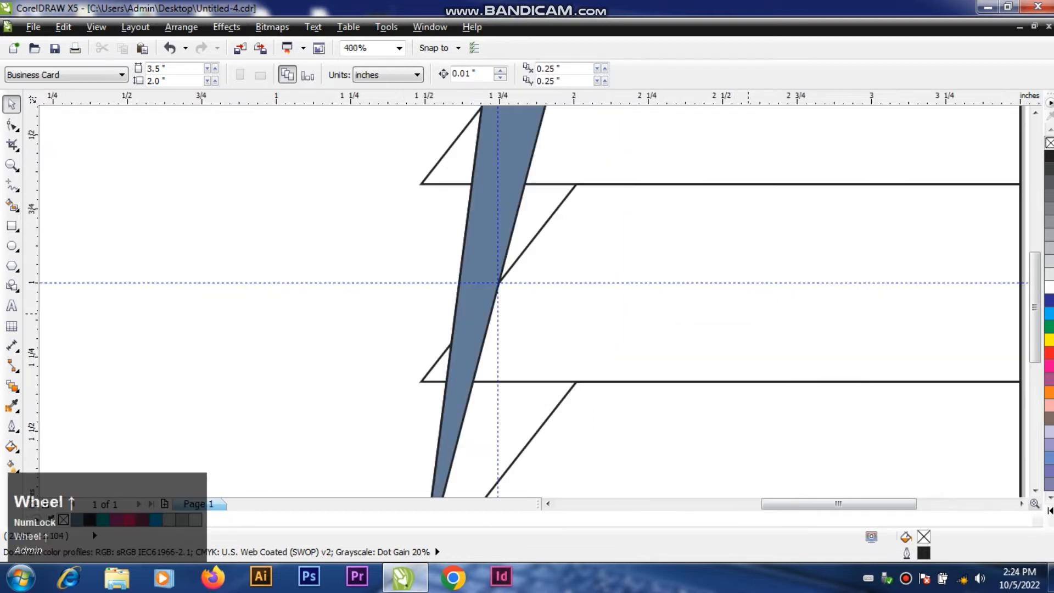
Step: Reshape the lower band by moving its upper-left node onto the slanted blue strip's right edge
{"action": "scroll", "coordinate": [747, 313], "scroll_direction": "down", "scroll_amount": 1}
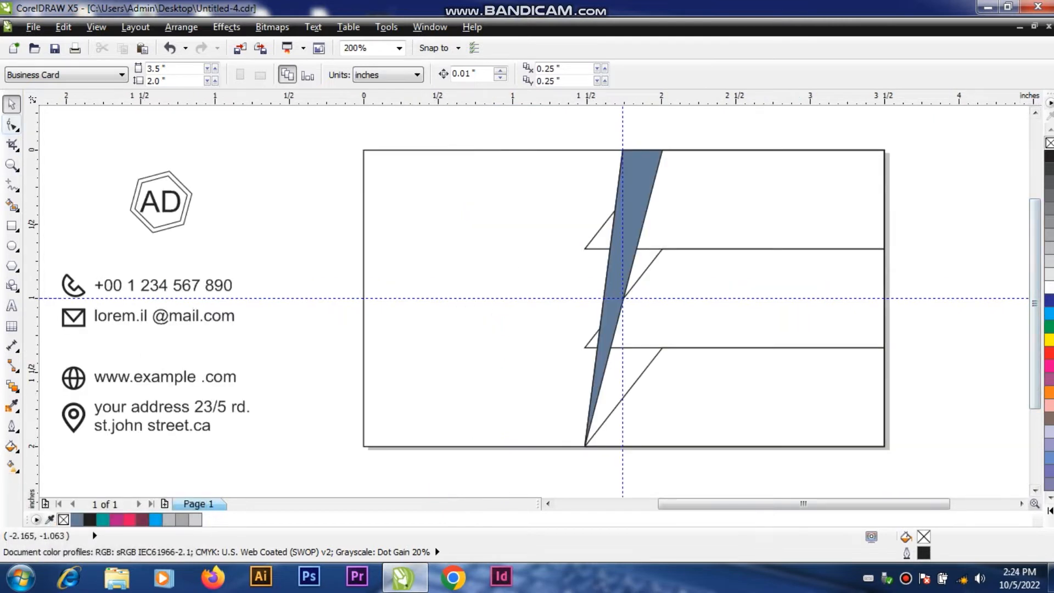
{"action": "left_click", "coordinate": [12, 126]}
{"action": "left_click", "coordinate": [11, 104]}
{"action": "left_click", "coordinate": [624, 397]}
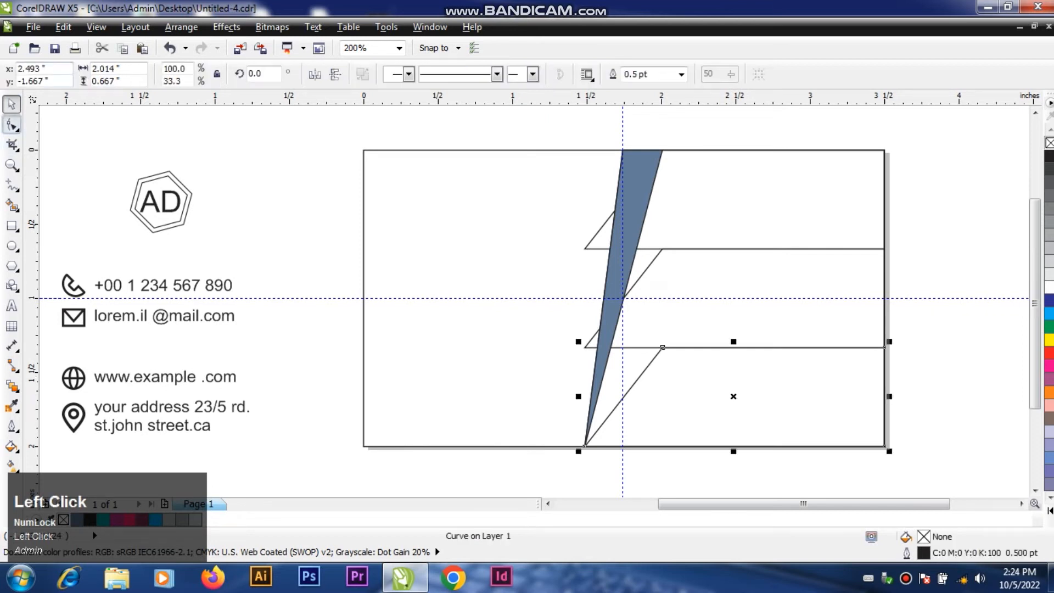
{"action": "left_click", "coordinate": [12, 125]}
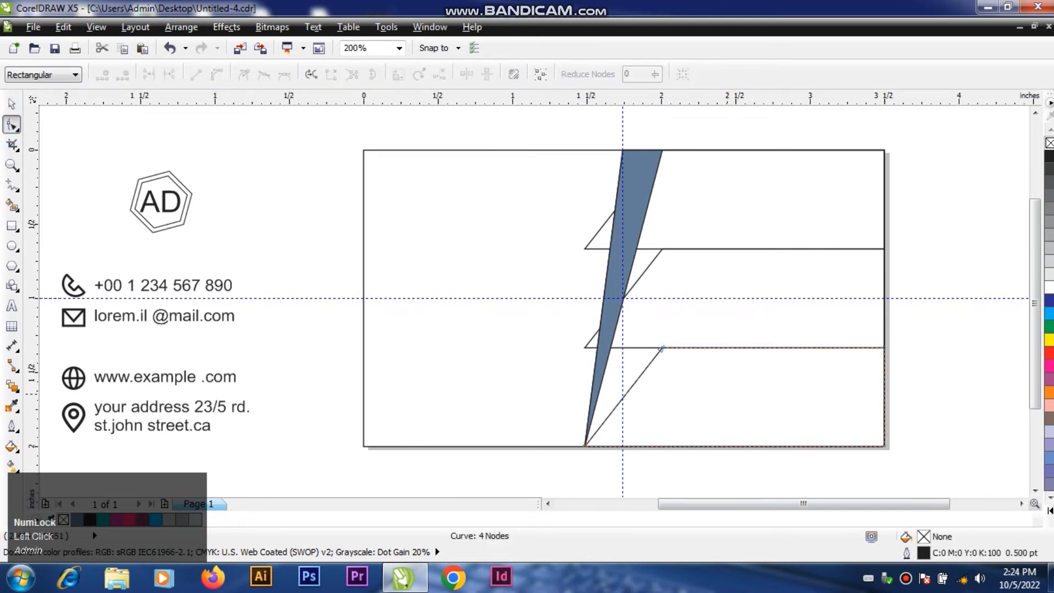
{"action": "scroll", "coordinate": [689, 391], "scroll_direction": "up", "scroll_amount": 1}
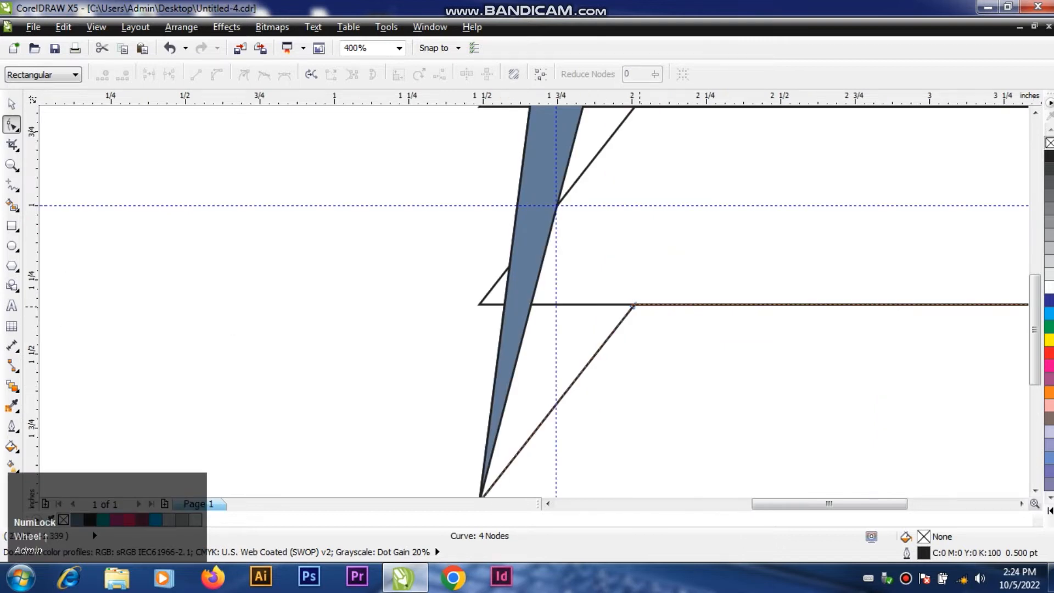
{"action": "left_click_drag", "start_coordinate": [632, 305], "coordinate": [530, 304]}
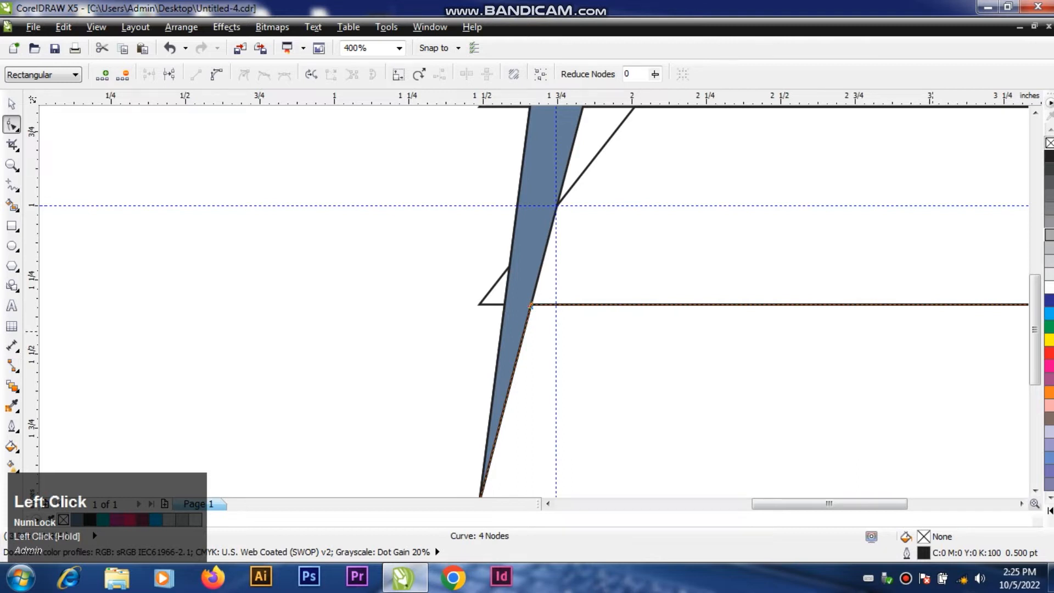
Step: Move both left nodes of the middle band onto the slanted strip's right edge
{"action": "left_click_drag", "start_coordinate": [1033, 329], "coordinate": [1034, 285]}
{"action": "left_click_drag", "start_coordinate": [634, 269], "coordinate": [582, 270]}
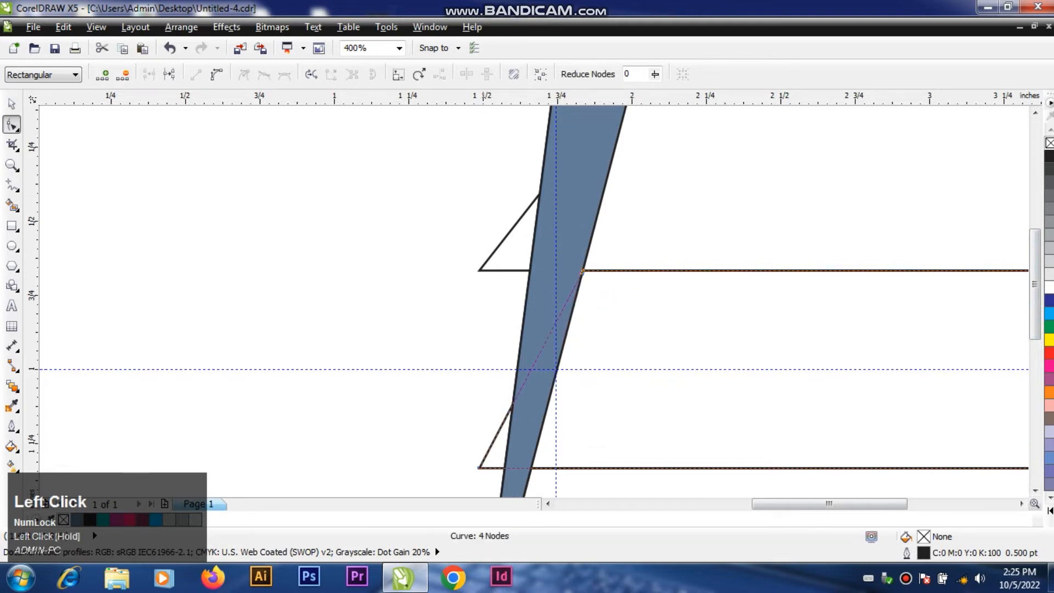
{"action": "left_click_drag", "start_coordinate": [479, 467], "coordinate": [531, 467]}
Step: Move the upper band's lower-left node onto the slanted strip's right edge
{"action": "left_click_drag", "start_coordinate": [1034, 252], "coordinate": [1035, 210]}
{"action": "left_click", "coordinate": [830, 290]}
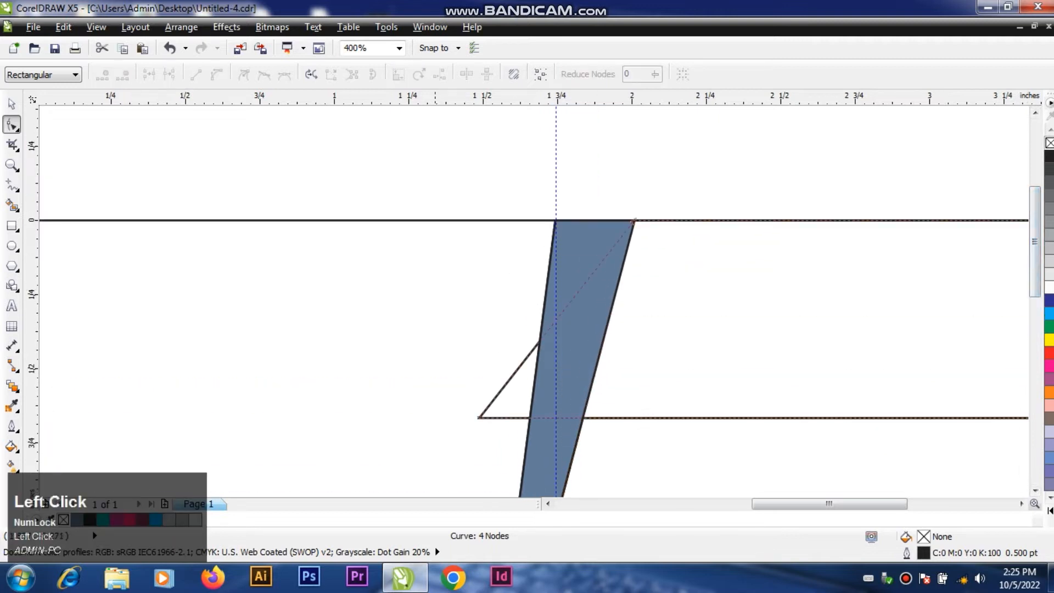
{"action": "left_click_drag", "start_coordinate": [478, 417], "coordinate": [583, 418]}
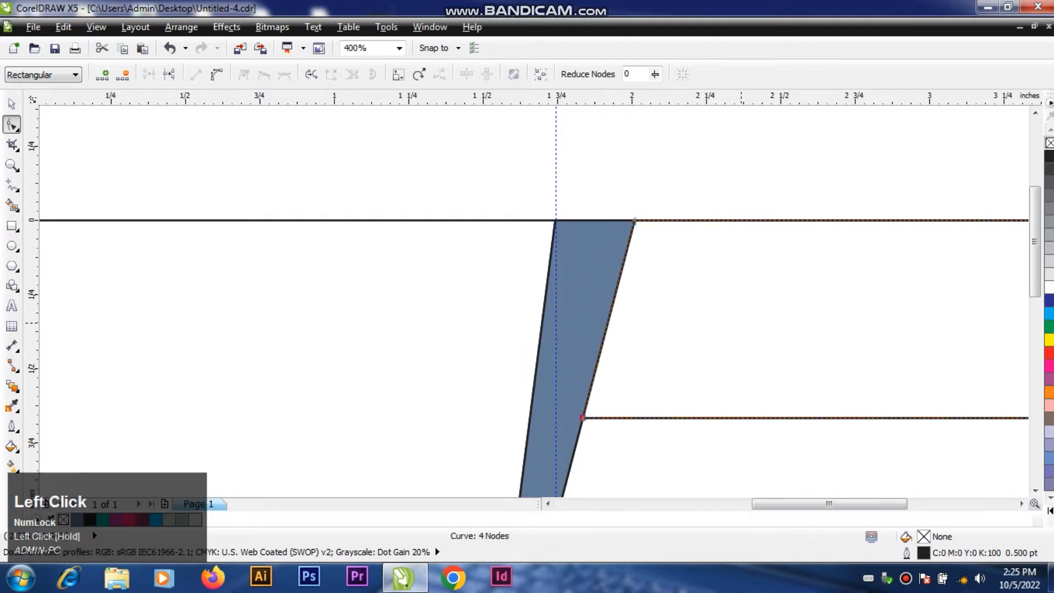
{"action": "left_click", "coordinate": [12, 103]}
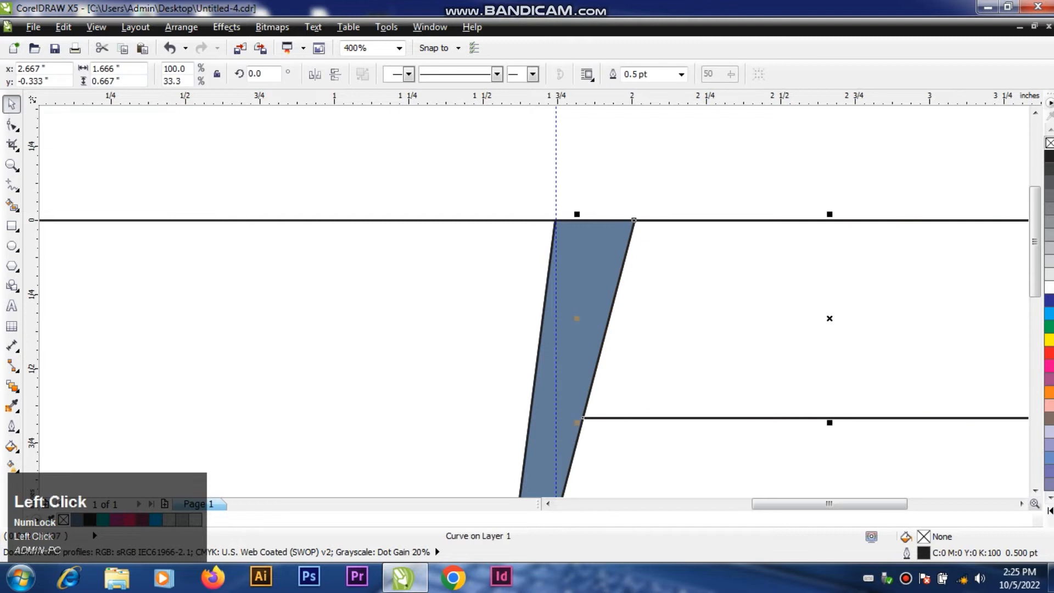
Step: Fill the upper band with teal (C82 M9 Y47 K0) and the middle band with pink-red (C1 M100 Y38 K0)
{"action": "left_click_drag", "start_coordinate": [1034, 242], "coordinate": [1035, 300]}
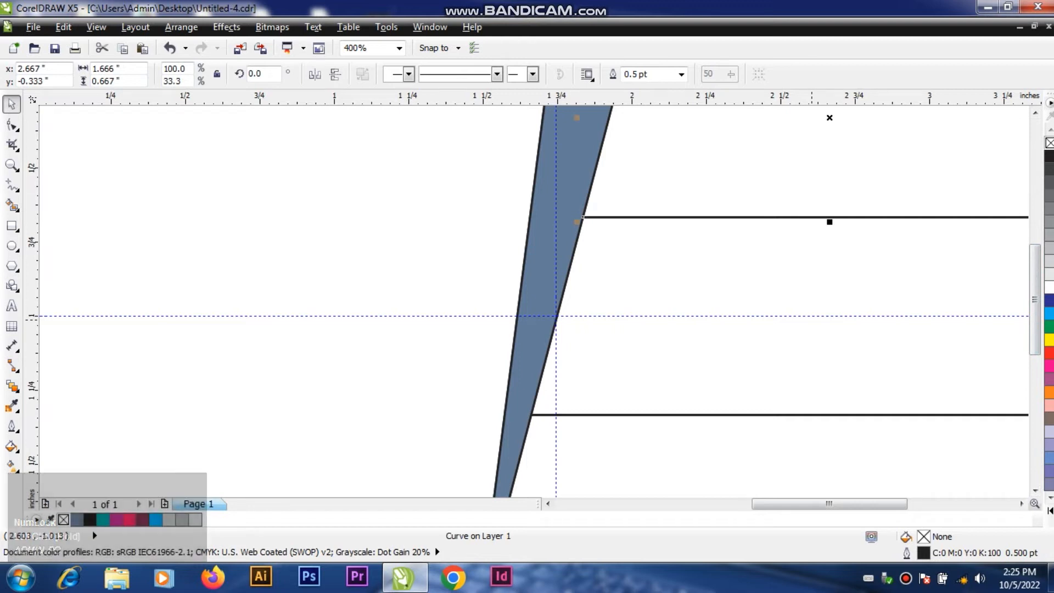
{"action": "key", "text": "F4"}
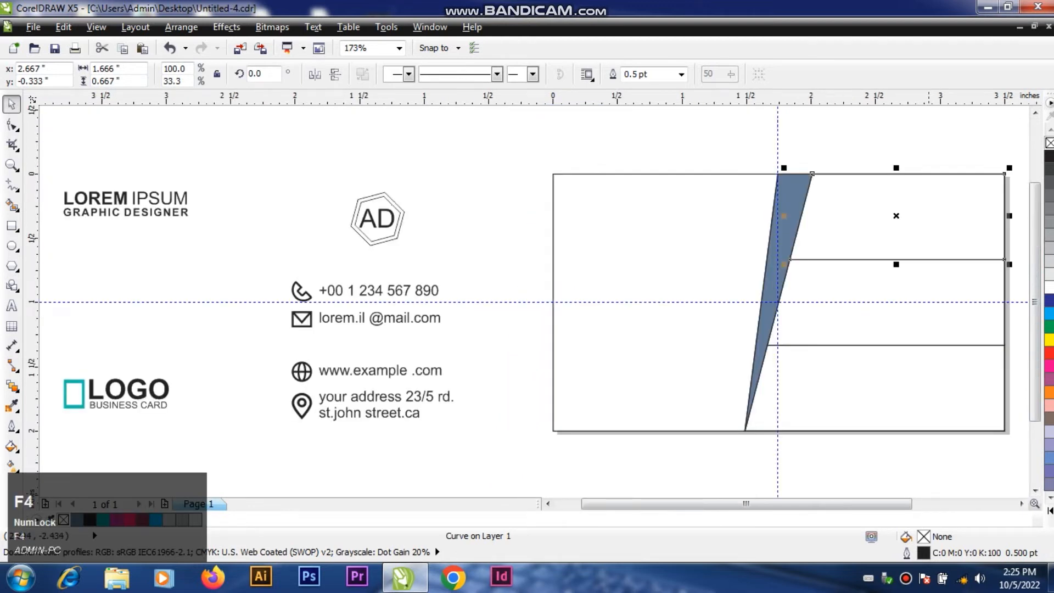
{"action": "left_click", "coordinate": [1021, 503]}
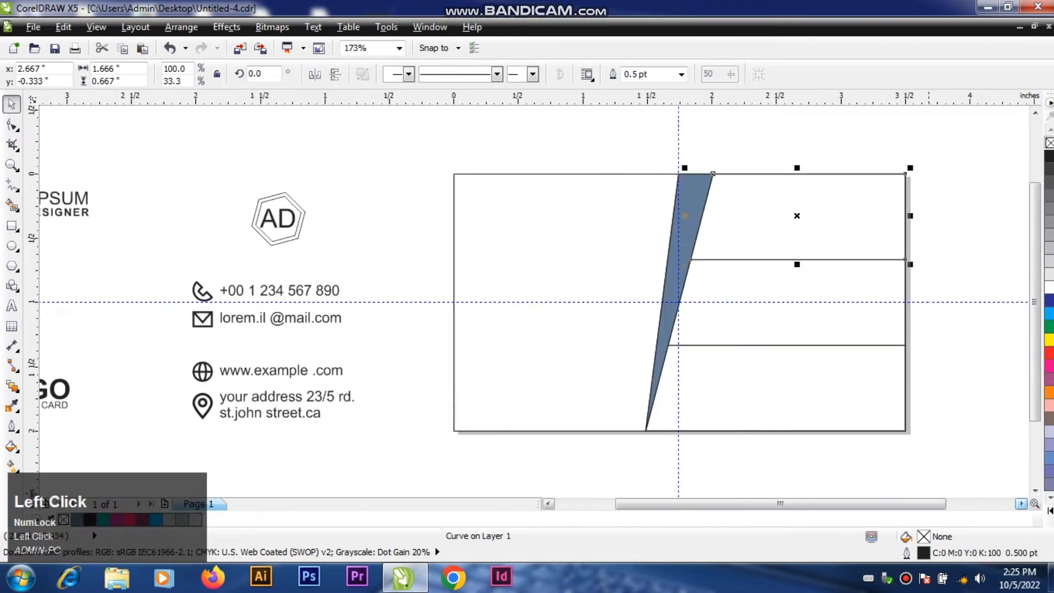
{"action": "left_click", "coordinate": [1020, 503]}
{"action": "left_click", "coordinate": [1021, 503]}
{"action": "left_click", "coordinate": [547, 503]}
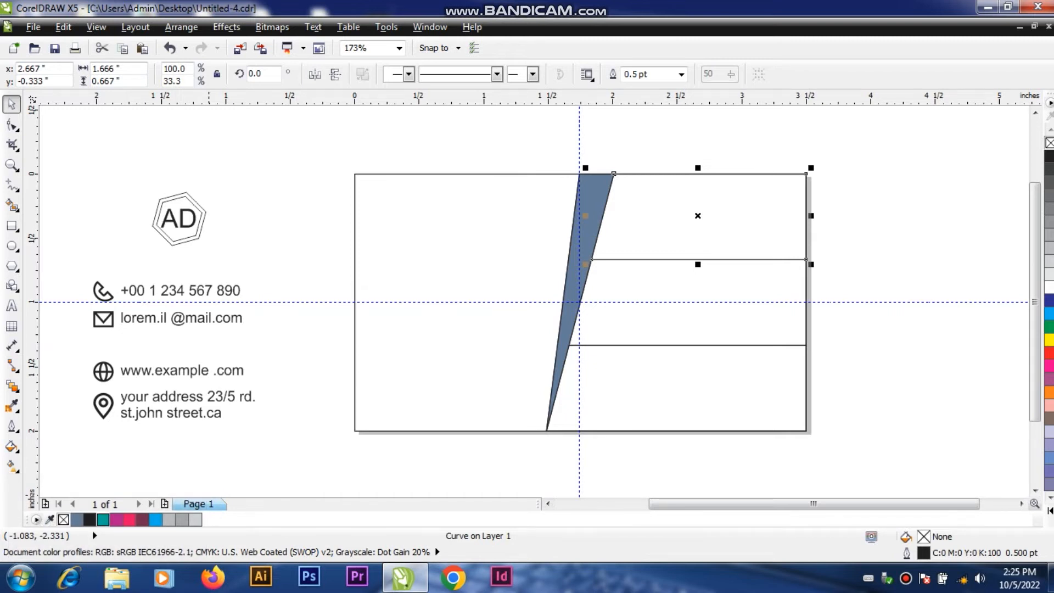
{"action": "left_click", "coordinate": [103, 520]}
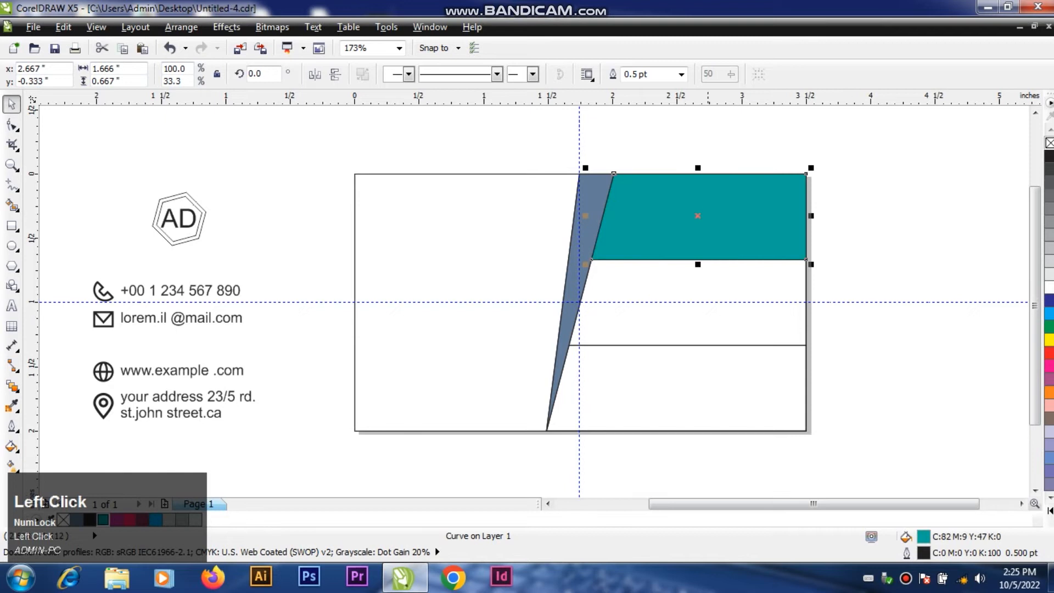
{"action": "left_click", "coordinate": [721, 319]}
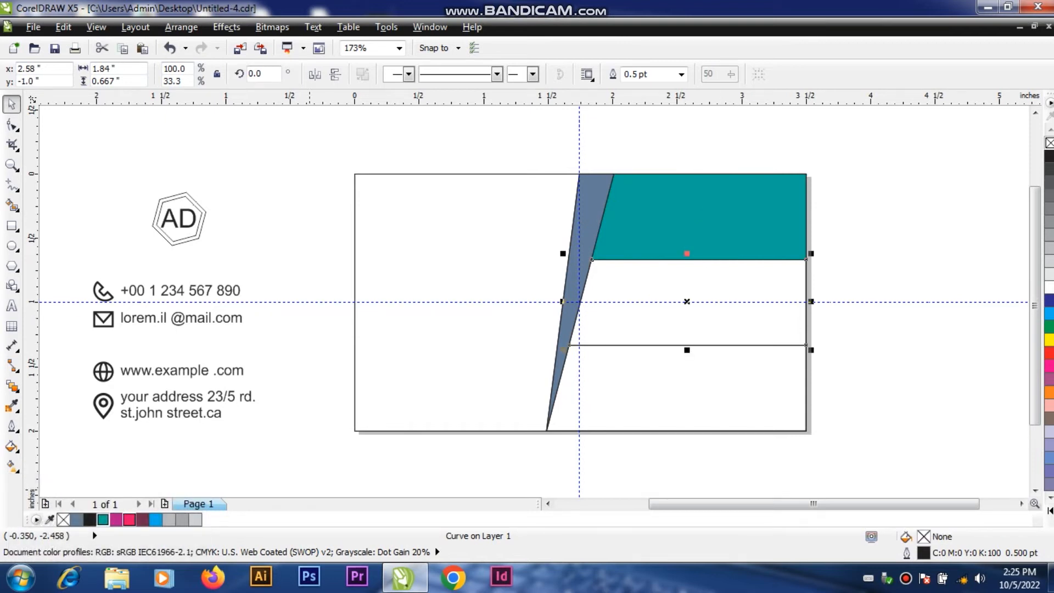
{"action": "left_click", "coordinate": [129, 519]}
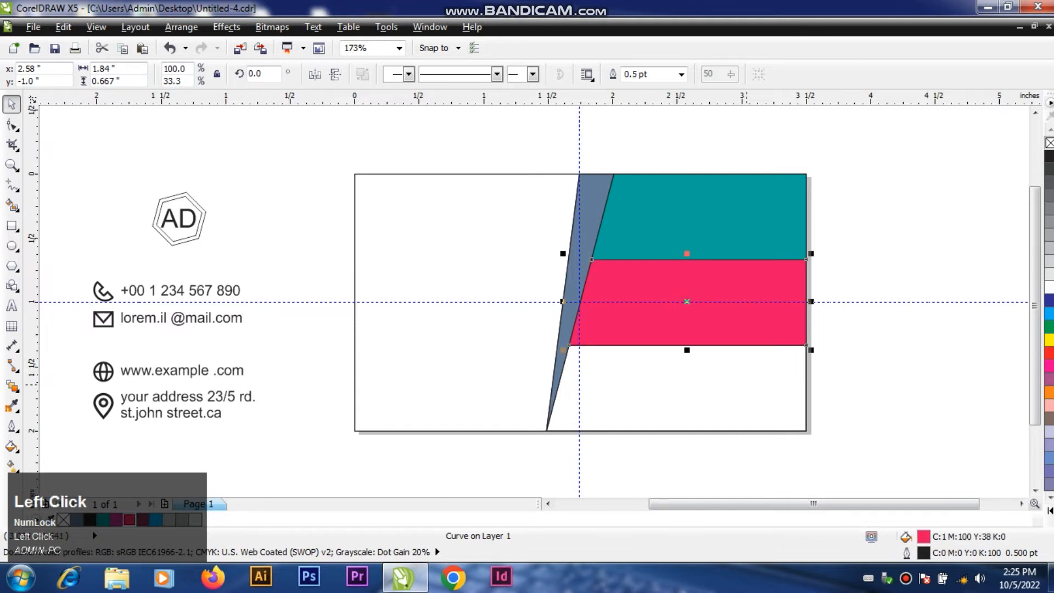
Step: Fill the lower band with a dark plum shade (C51 M93 Y40 K24) of the purple swatch
{"action": "left_click", "coordinate": [747, 384]}
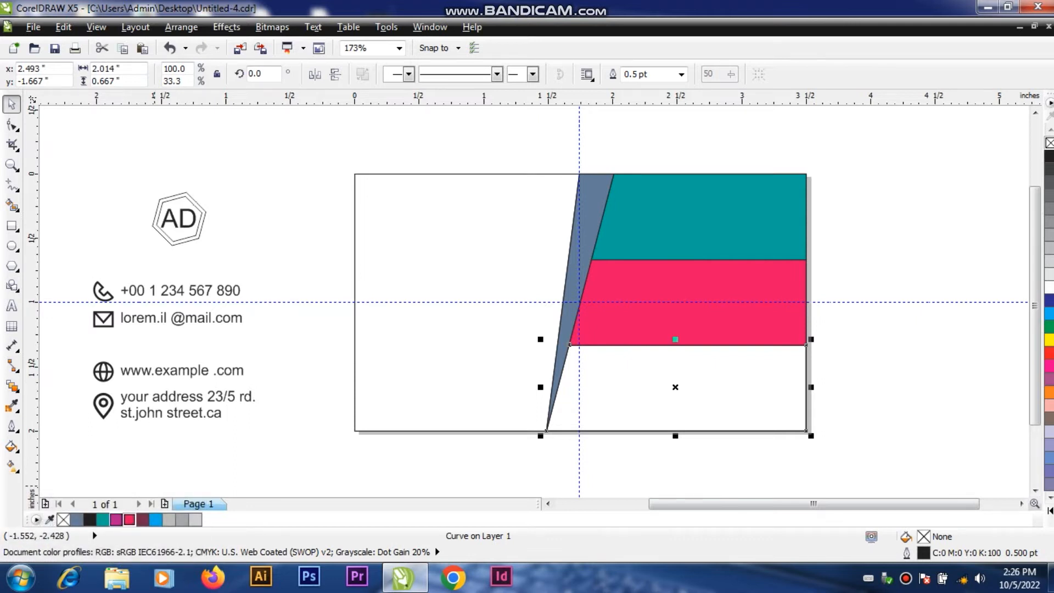
{"action": "left_click", "coordinate": [1048, 365]}
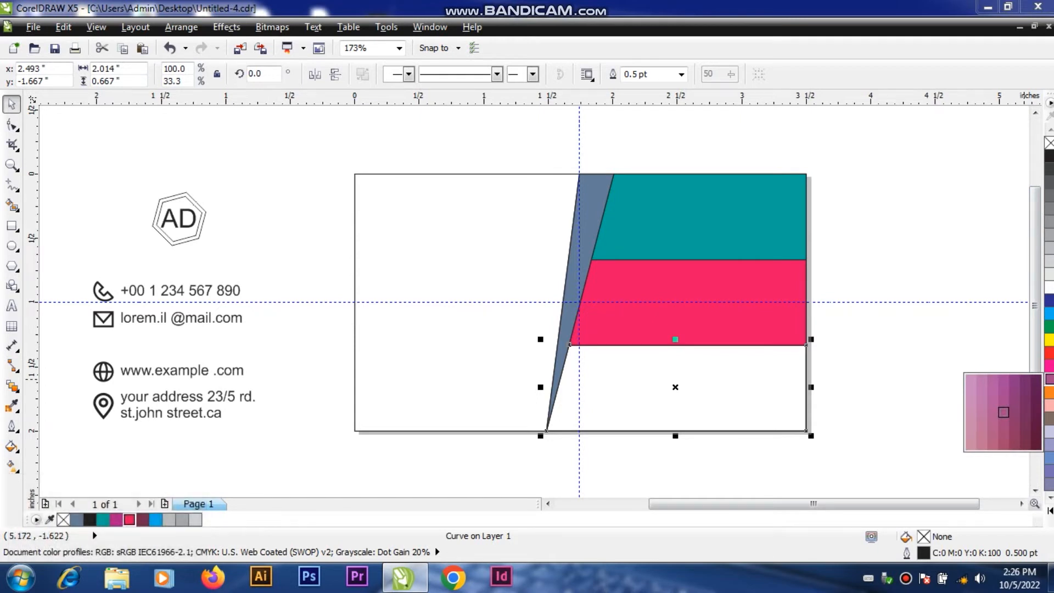
{"action": "left_click", "coordinate": [1025, 423]}
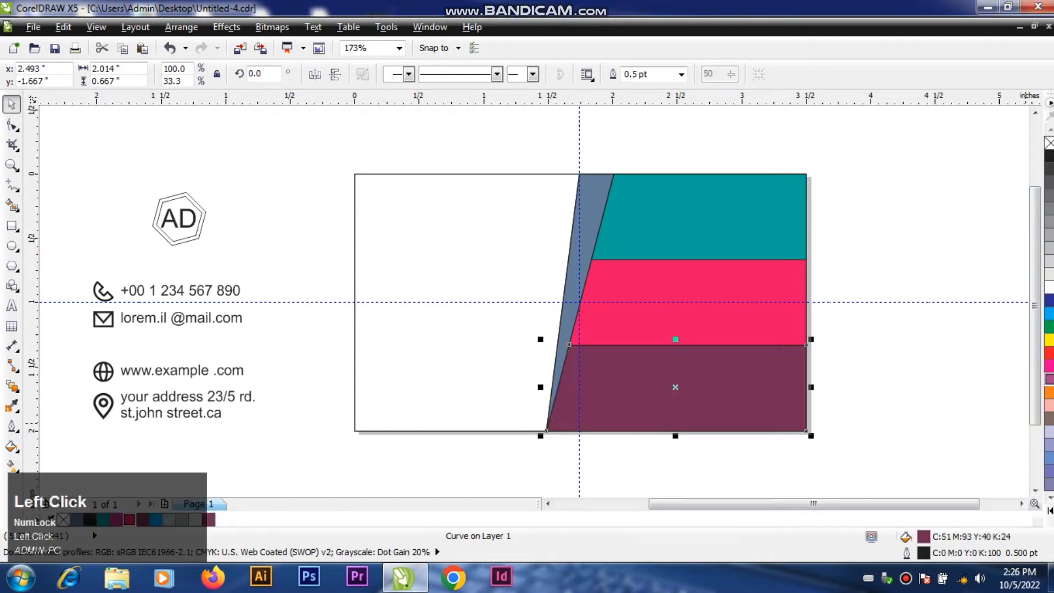
{"action": "left_click", "coordinate": [941, 376]}
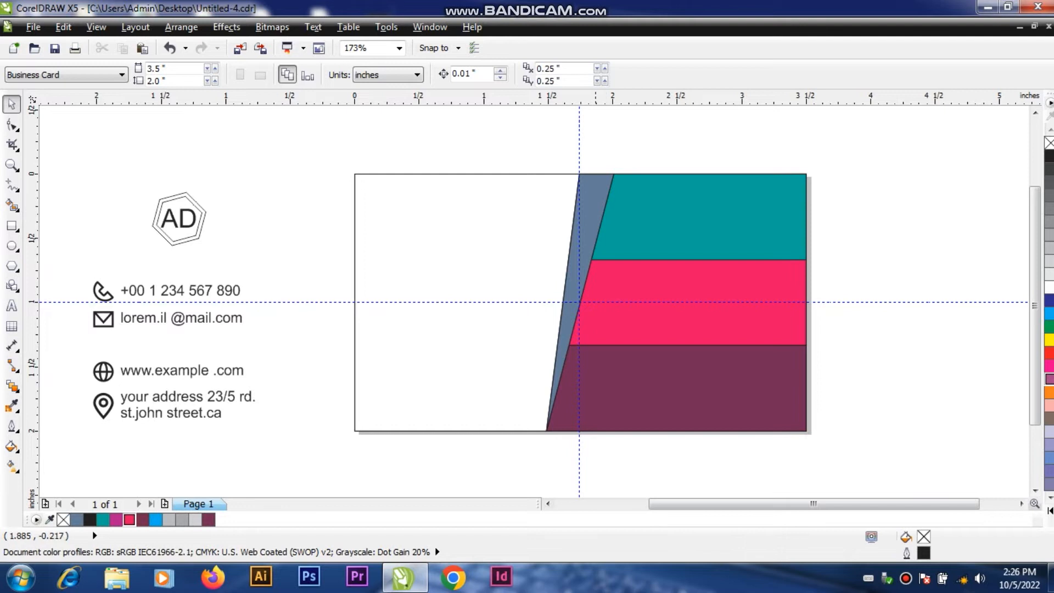
Step: Apply a linear two-color fountain fill from green to bright blue to the slanted strip
{"action": "left_click", "coordinate": [594, 198]}
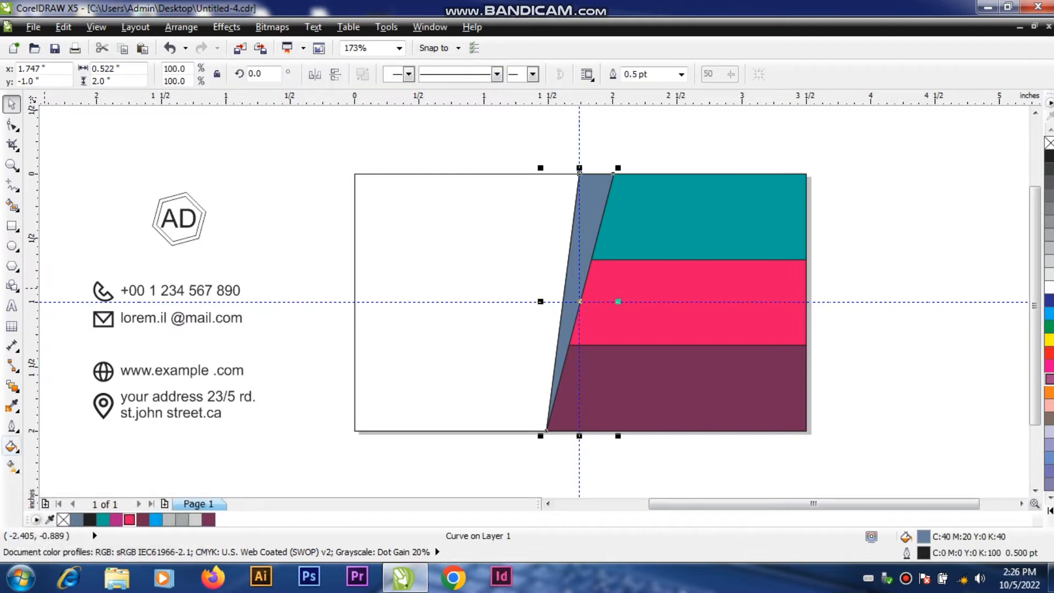
{"action": "left_click", "coordinate": [11, 446]}
{"action": "left_click", "coordinate": [74, 352]}
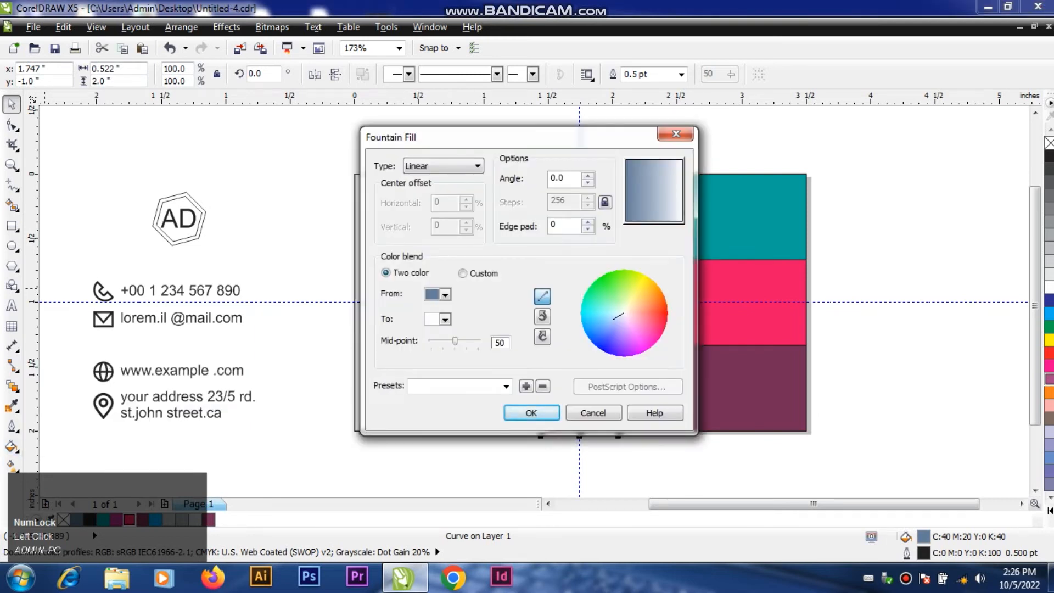
{"action": "left_click_drag", "start_coordinate": [439, 136], "coordinate": [231, 135]}
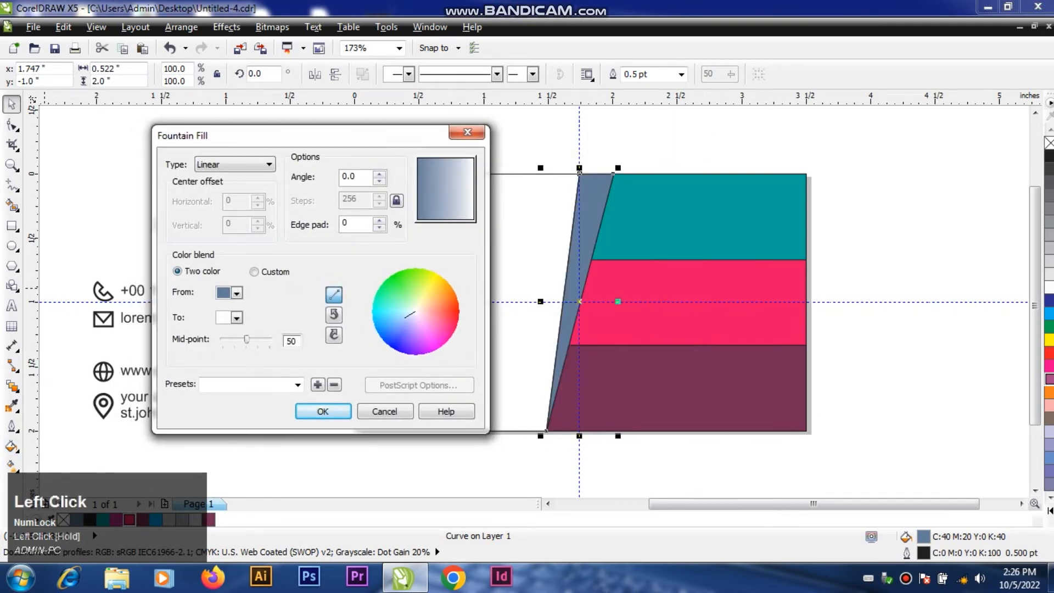
{"action": "left_click", "coordinate": [236, 317]}
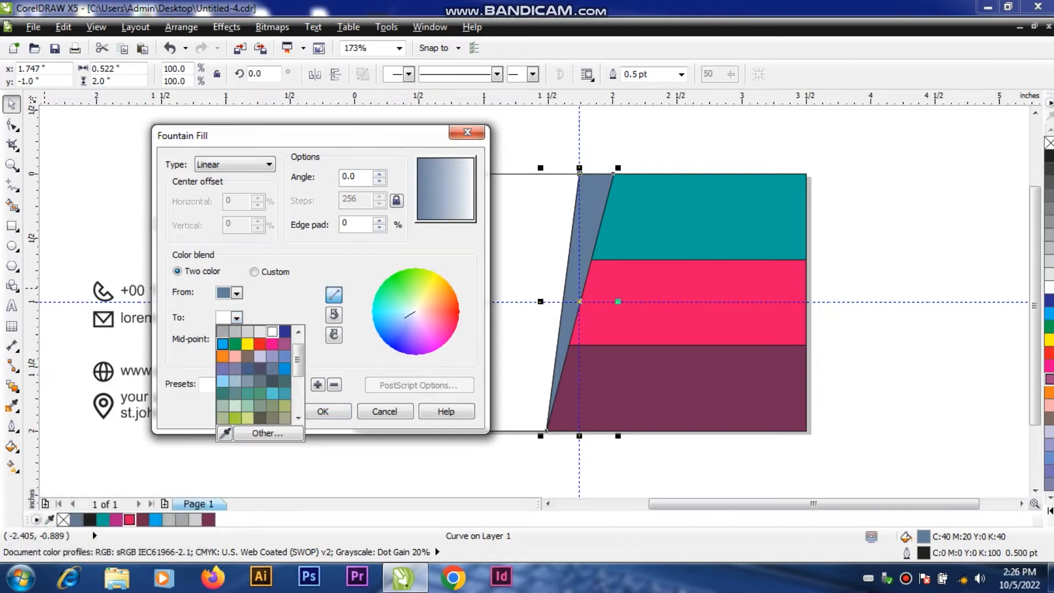
{"action": "left_click", "coordinate": [223, 344]}
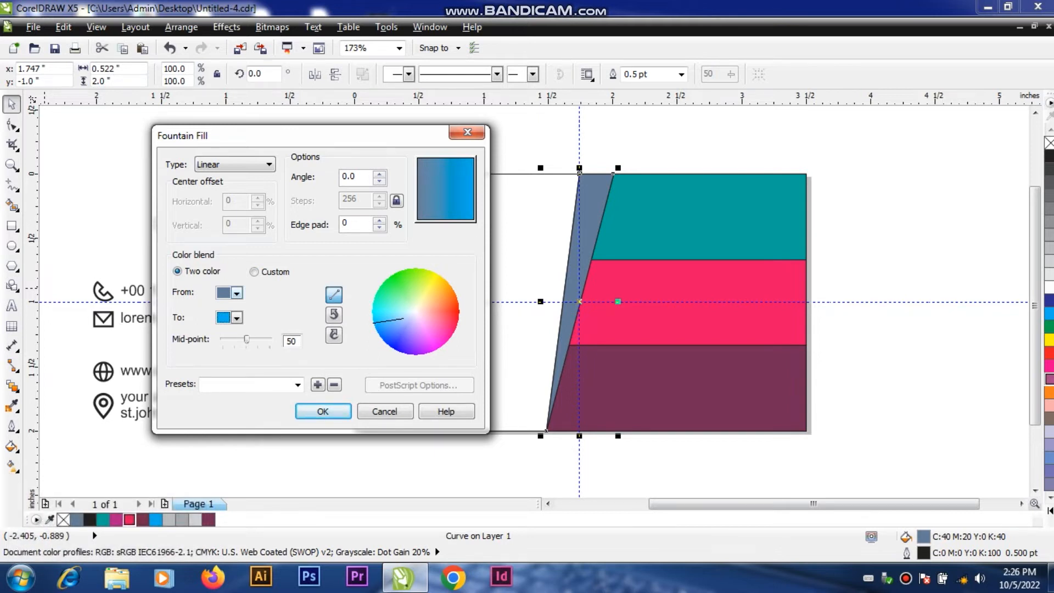
{"action": "left_click", "coordinate": [236, 292]}
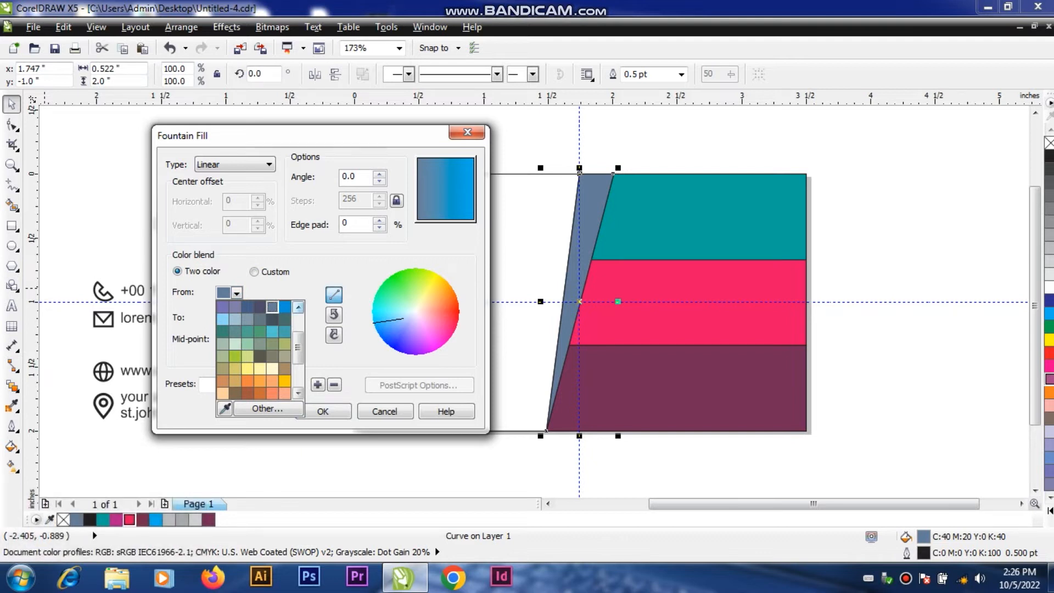
{"action": "left_click", "coordinate": [298, 307]}
{"action": "left_click", "coordinate": [298, 307]}
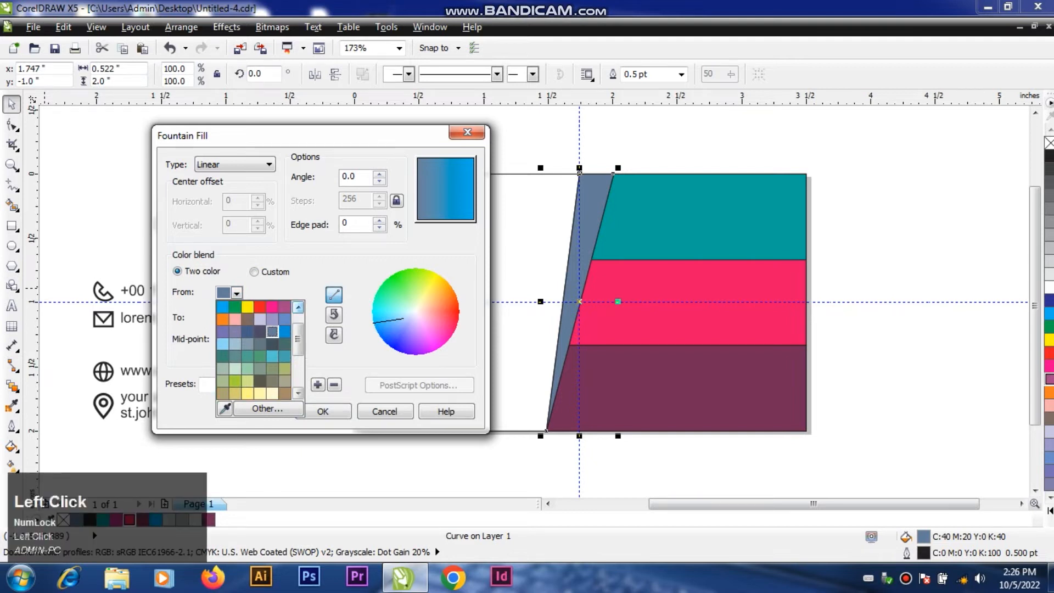
{"action": "left_click", "coordinate": [234, 307]}
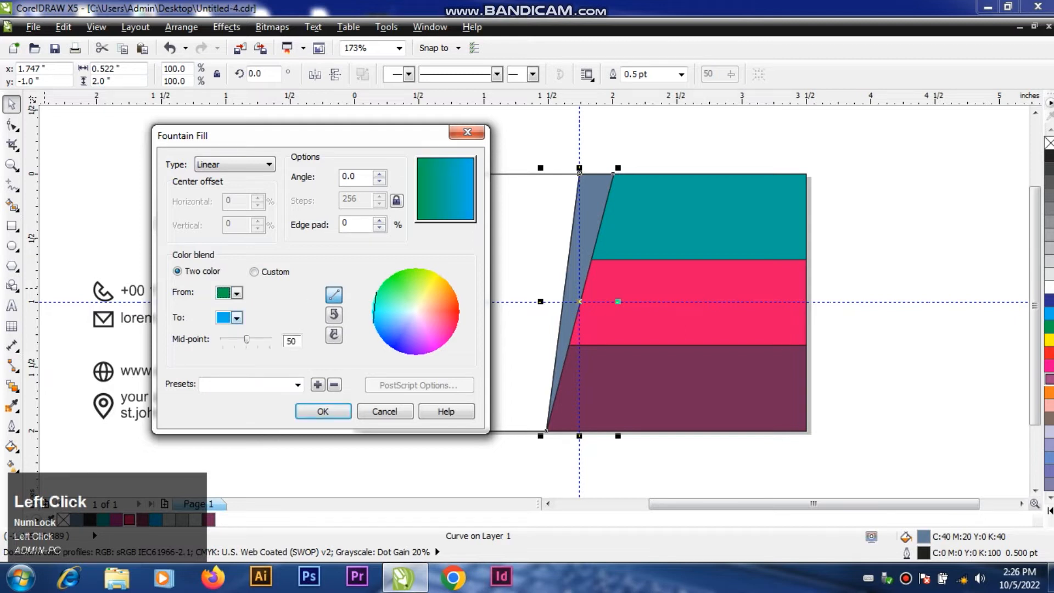
{"action": "left_click", "coordinate": [323, 411]}
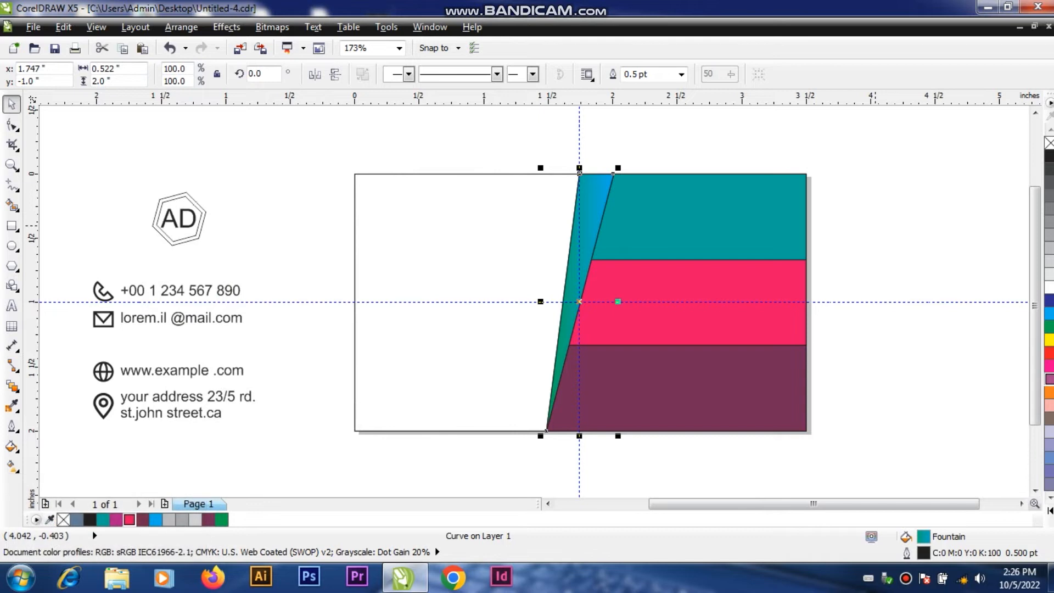
{"action": "left_click", "coordinate": [885, 224]}
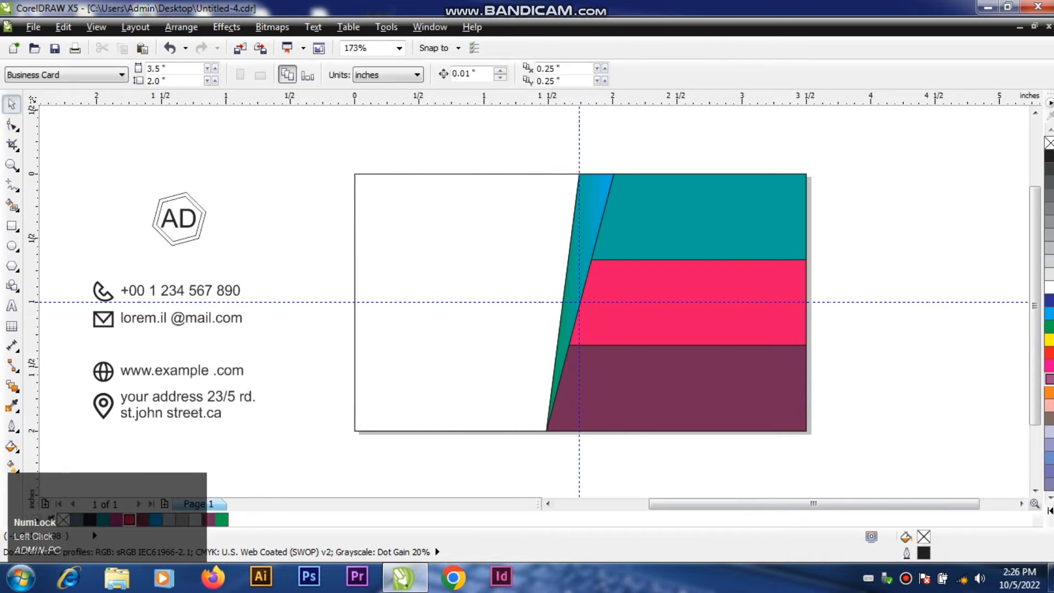
Step: Remove the outlines from the gradient-filled slanted strip and the three colored bands
{"action": "left_click", "coordinate": [599, 187]}
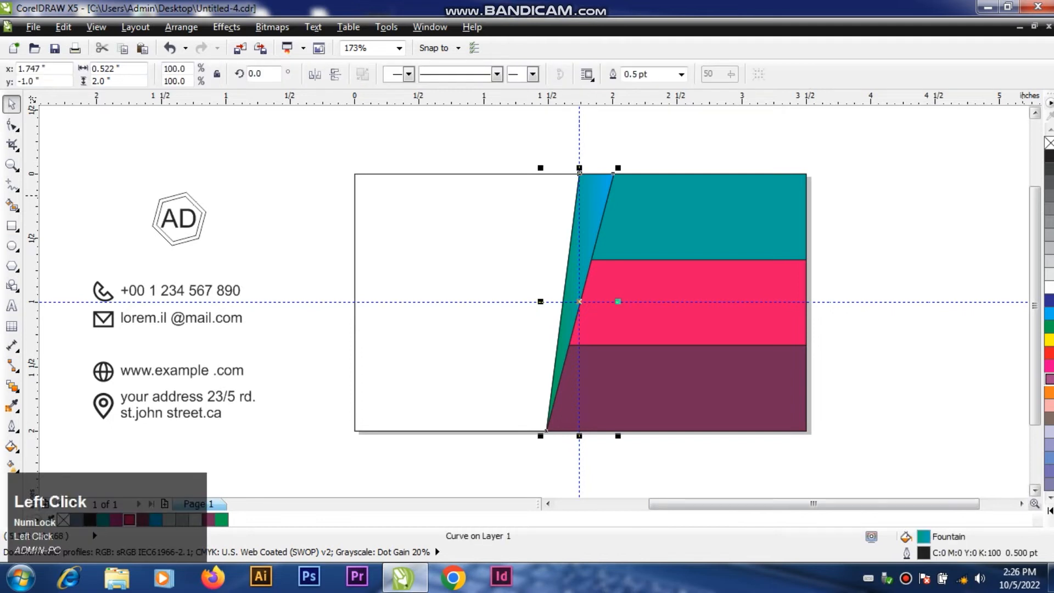
{"action": "right_click", "coordinate": [1049, 143]}
{"action": "left_click", "coordinate": [965, 181]}
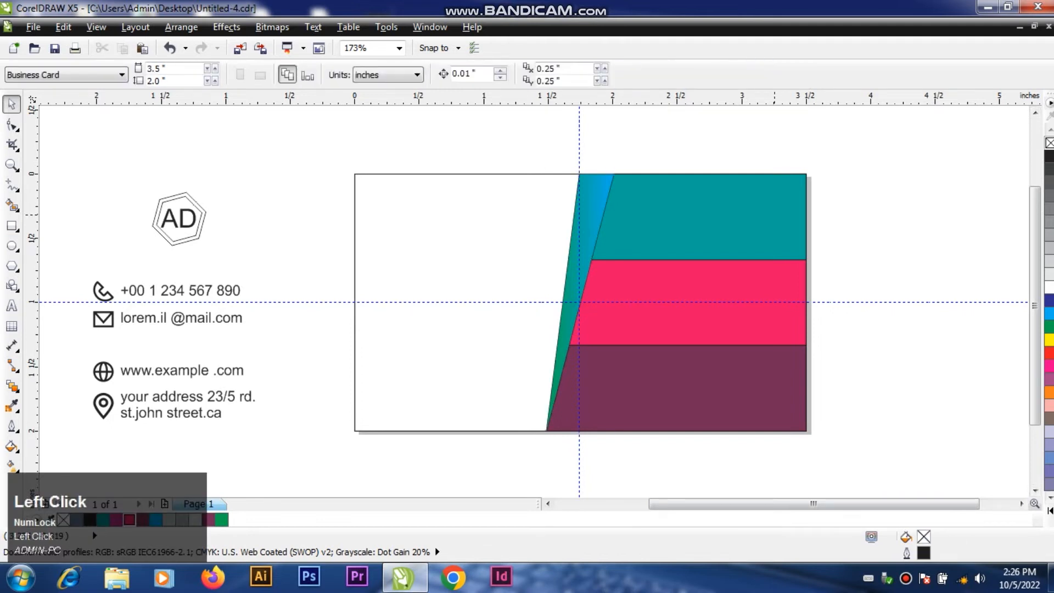
{"action": "left_click_drag", "start_coordinate": [539, 149], "coordinate": [921, 467]}
{"action": "left_click_drag", "start_coordinate": [540, 467], "coordinate": [537, 467]}
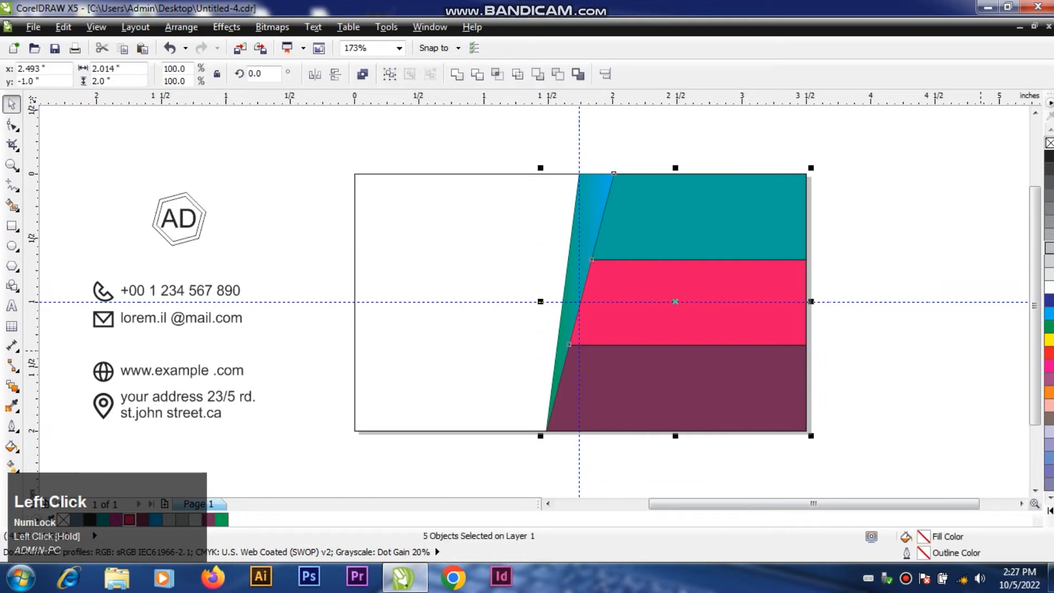
{"action": "right_click", "coordinate": [1049, 143]}
{"action": "left_click", "coordinate": [926, 196]}
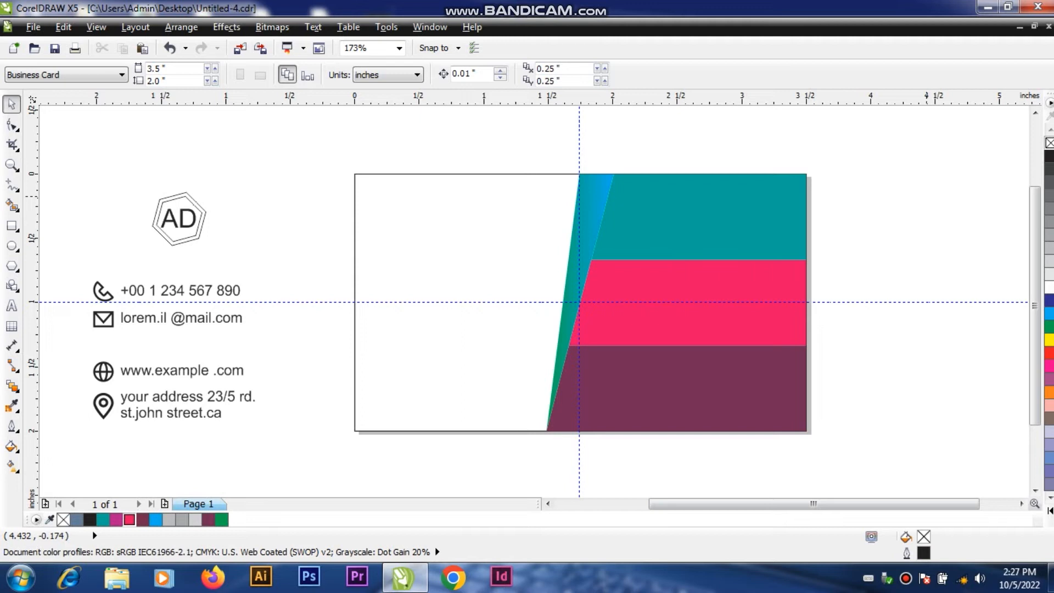
Step: Undo the outline removal on the slanted strip and the three colored bands
{"action": "left_click", "coordinate": [737, 221]}
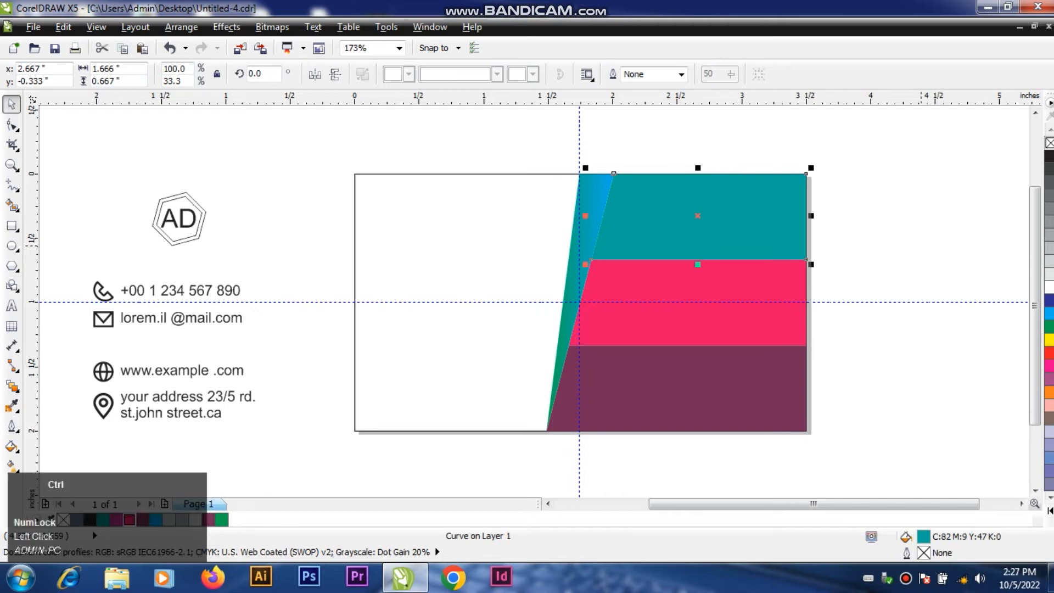
{"action": "key", "text": "ctrl+z"}
{"action": "left_click", "coordinate": [921, 245]}
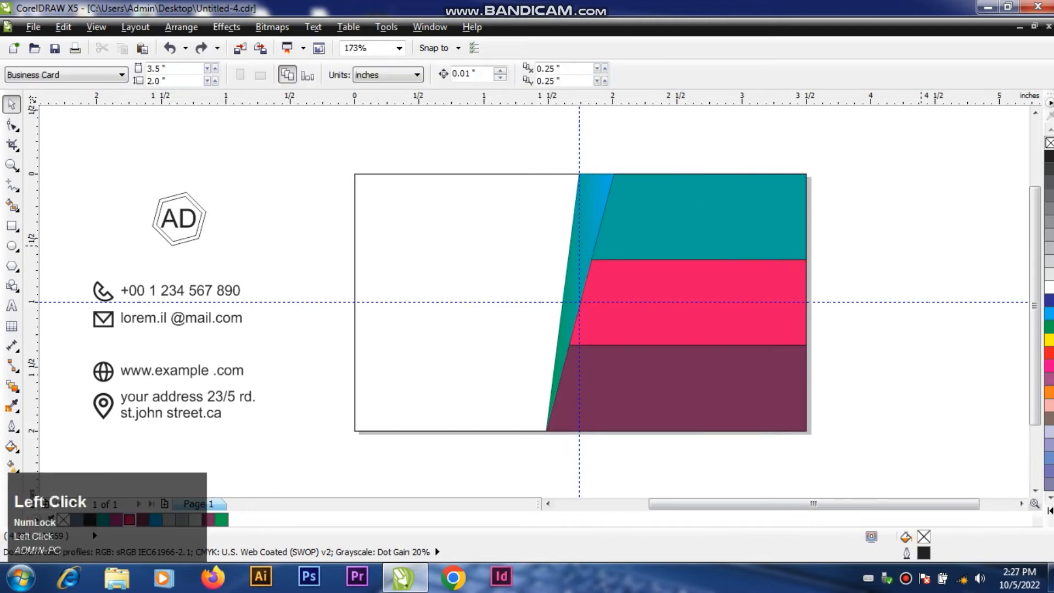
Step: Add a drop shadow to the teal band, cast downward onto the pink-red band with an offset of about -0.19 in vertically
{"action": "left_click", "coordinate": [723, 231]}
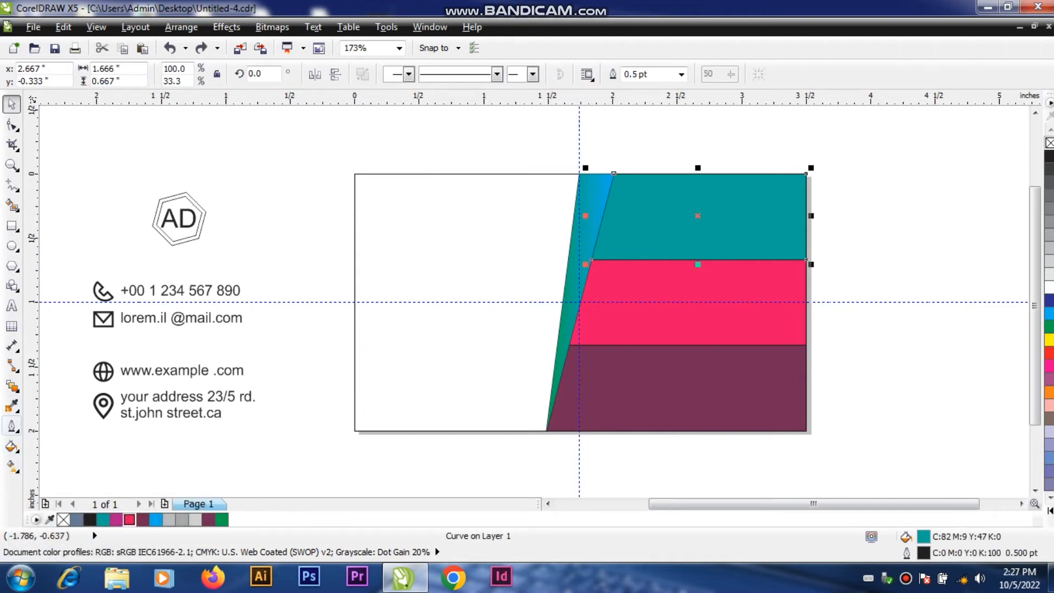
{"action": "left_click", "coordinate": [12, 386]}
{"action": "left_click_drag", "start_coordinate": [12, 387], "coordinate": [63, 436]}
{"action": "left_click_drag", "start_coordinate": [698, 216], "coordinate": [693, 284]}
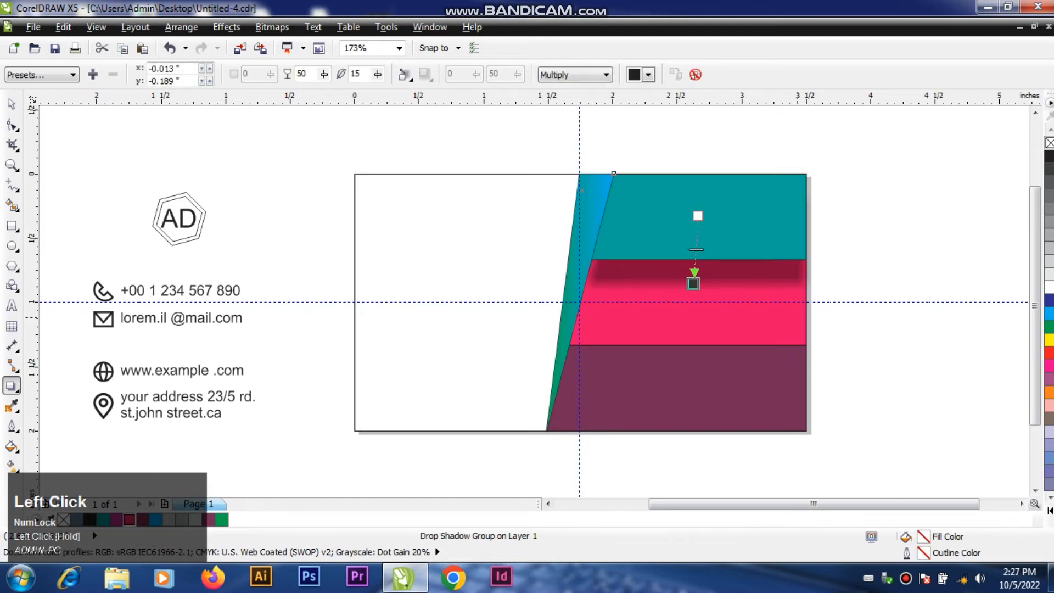
Step: Add a drop shadow to the pink-red middle band, cast downward with a vertical offset of about -0.17 in
{"action": "left_click", "coordinate": [11, 104]}
{"action": "left_click", "coordinate": [688, 367]}
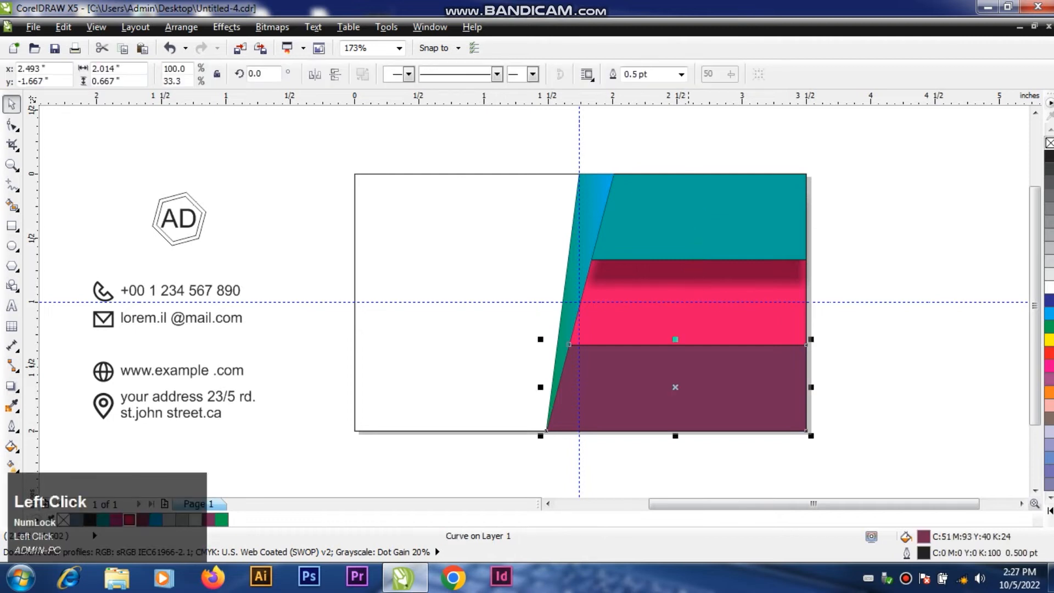
{"action": "left_click", "coordinate": [731, 312]}
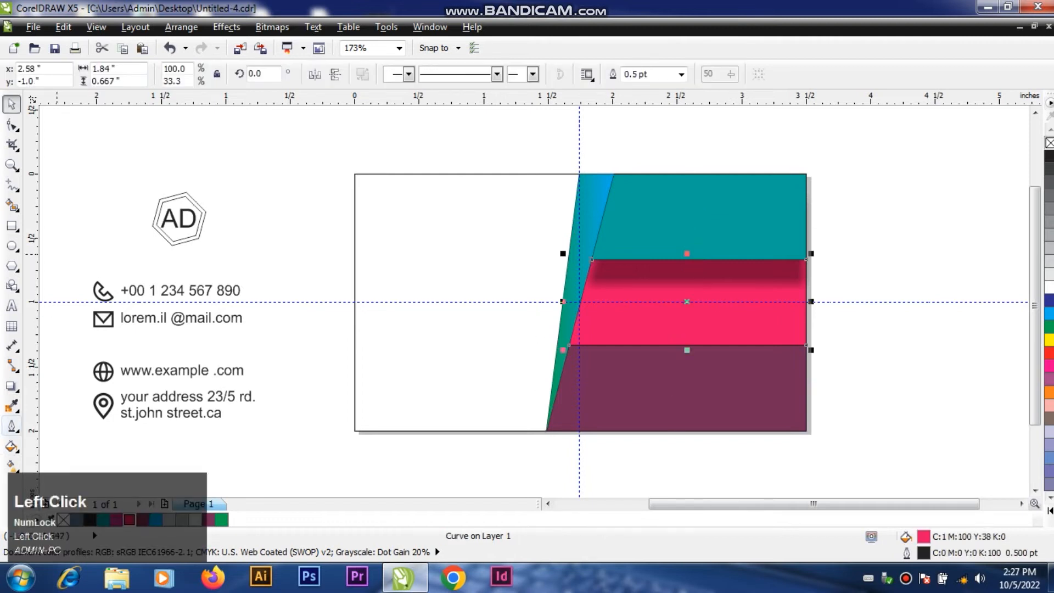
{"action": "left_click", "coordinate": [12, 386]}
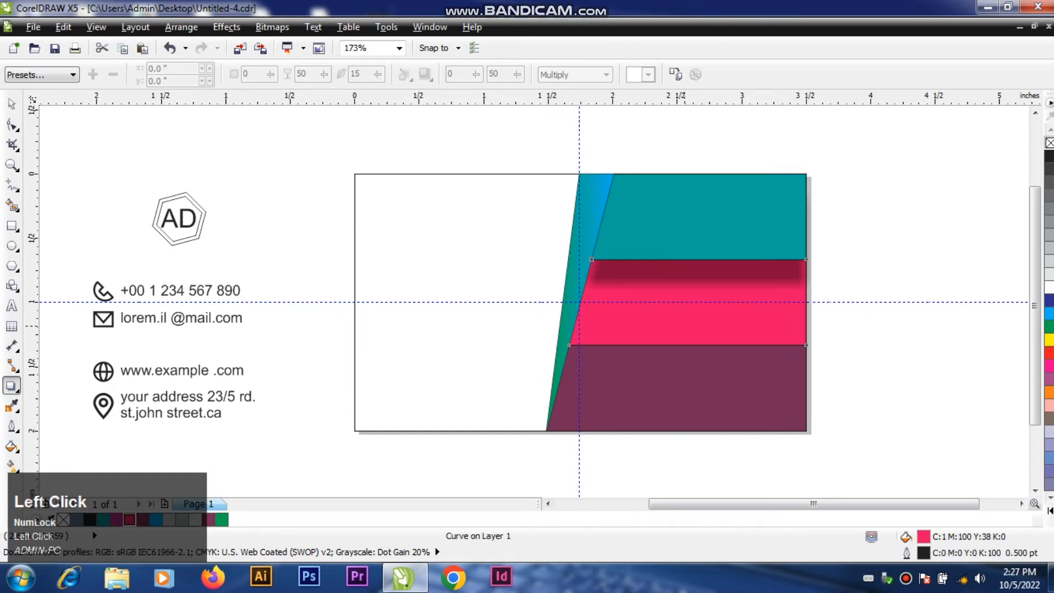
{"action": "left_click_drag", "start_coordinate": [686, 301], "coordinate": [679, 366]}
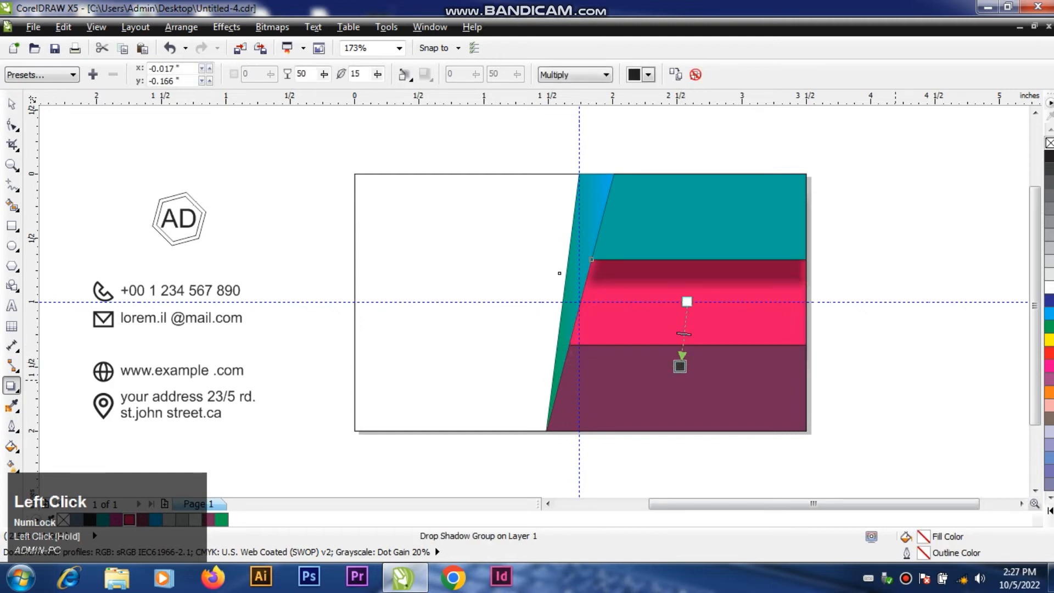
Step: Move the plum lower band back one in the stacking order, behind the middle band's drop shadow
{"action": "left_click", "coordinate": [12, 104]}
{"action": "left_click", "coordinate": [754, 389]}
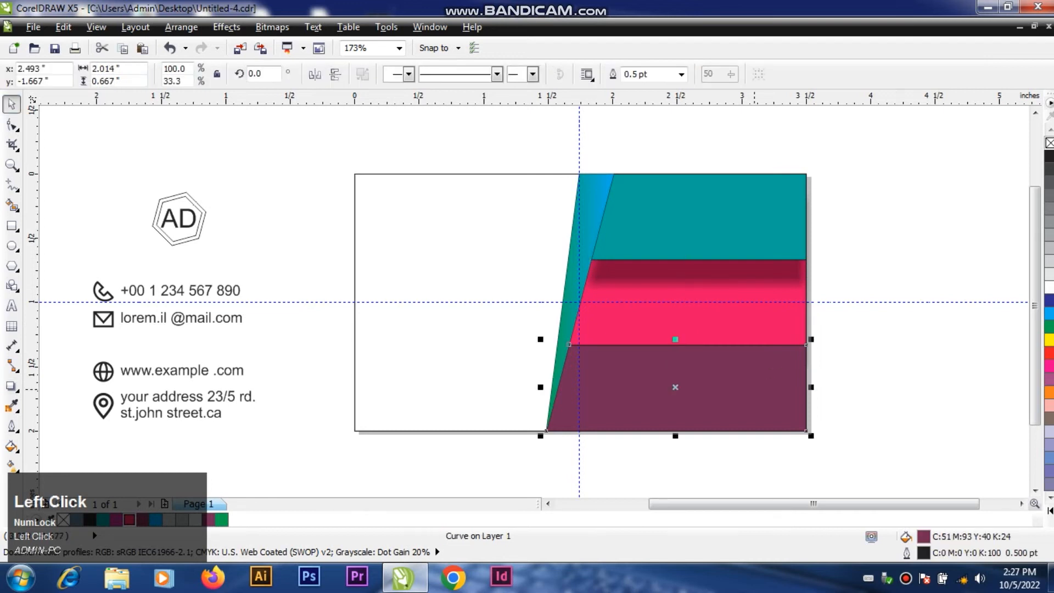
{"action": "right_click", "coordinate": [754, 389]}
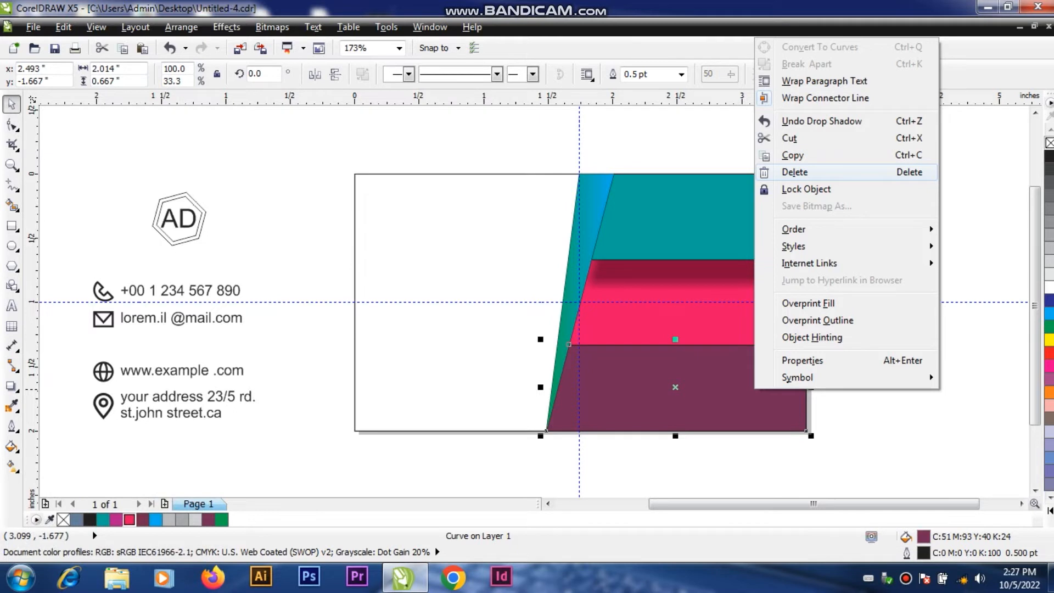
{"action": "mouse_move", "coordinate": [794, 229]}
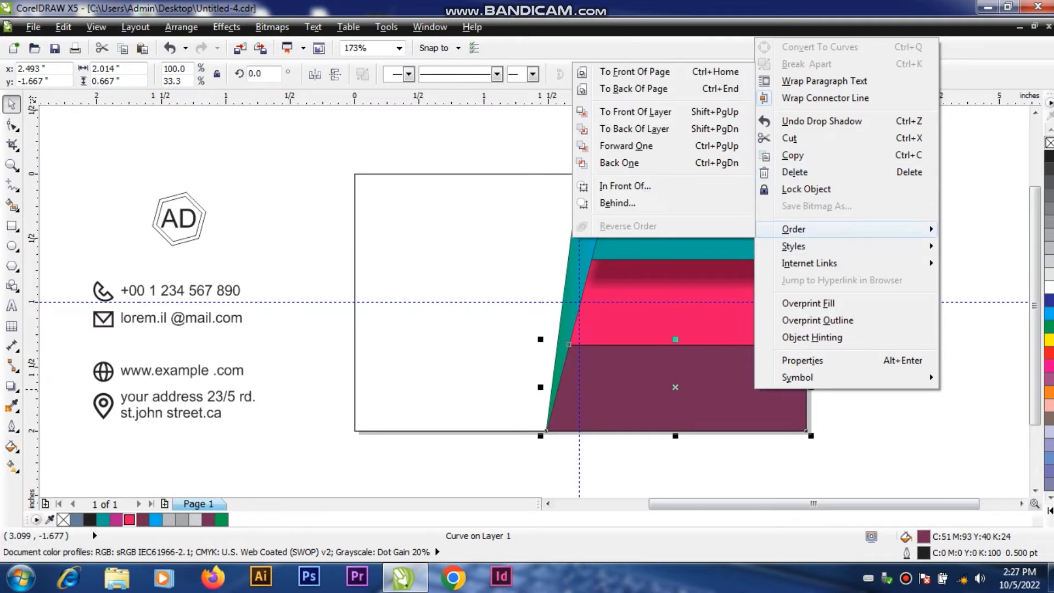
{"action": "left_click", "coordinate": [618, 162]}
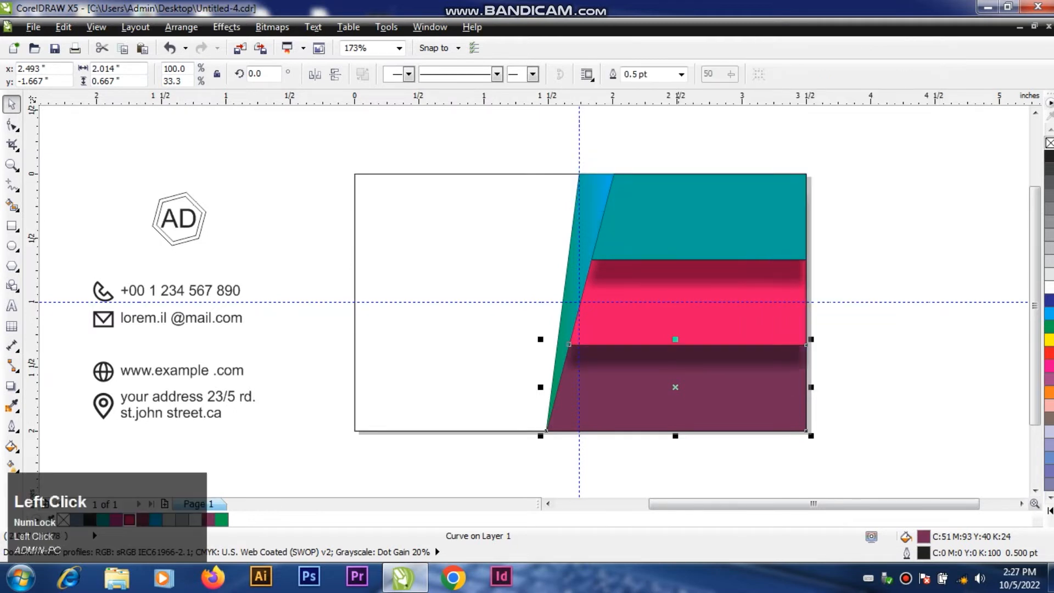
{"action": "left_click", "coordinate": [869, 319]}
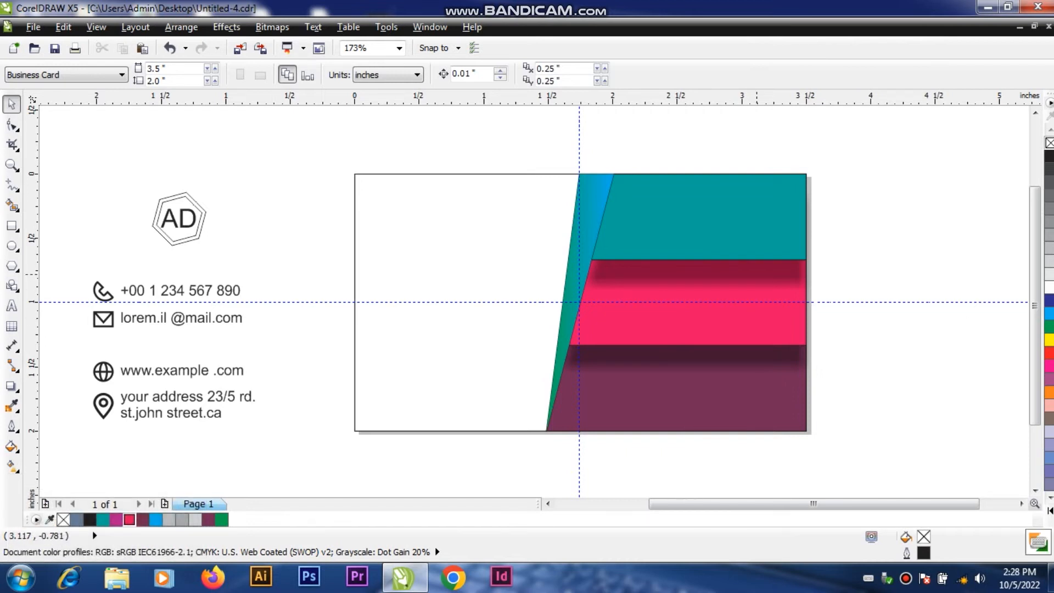
Step: Break apart the drop shadow groups of the teal and pink-red bands, separating each shadow from its band
{"action": "left_click", "coordinate": [613, 174]}
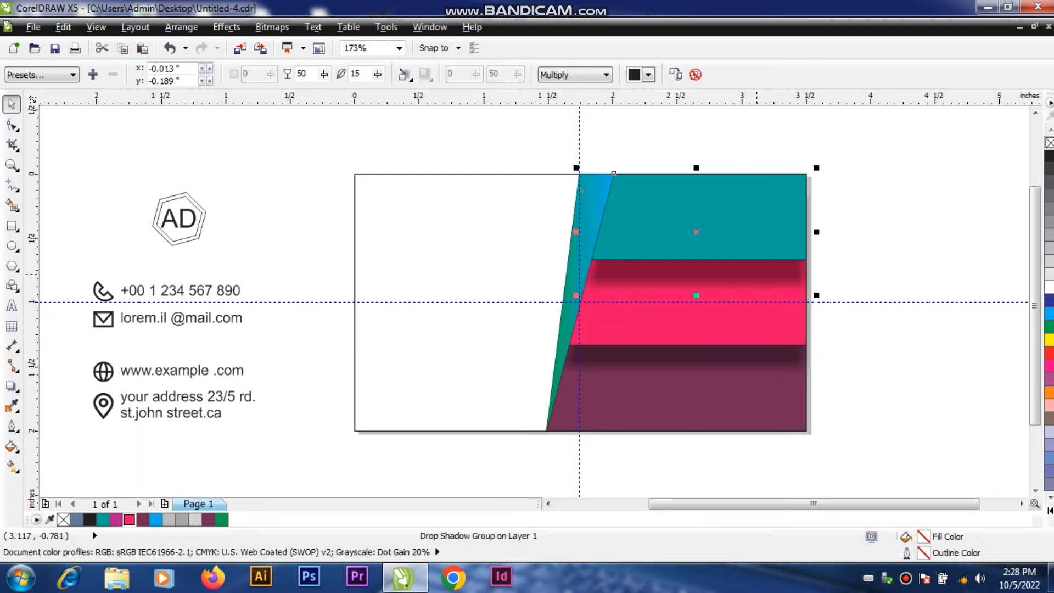
{"action": "key", "text": "ctrl+k"}
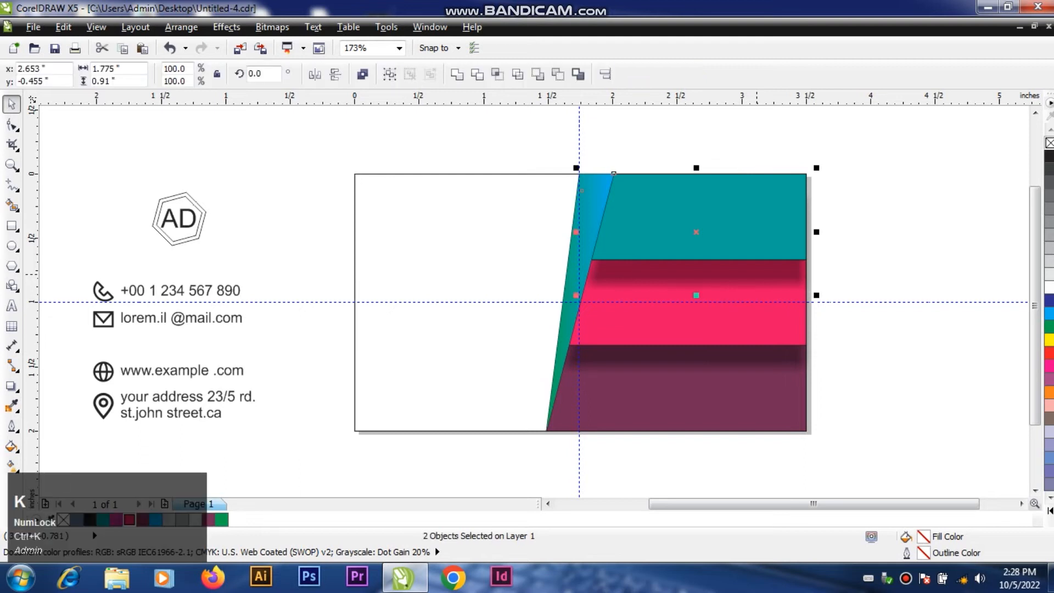
{"action": "left_click", "coordinate": [856, 308]}
{"action": "left_click", "coordinate": [711, 358]}
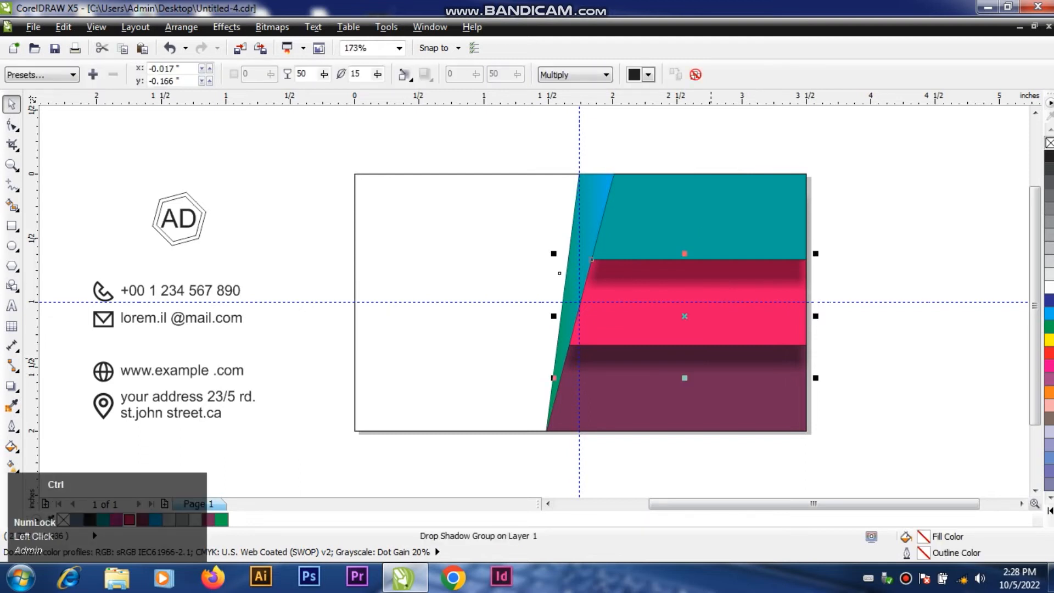
{"action": "key", "text": "ctrl+k"}
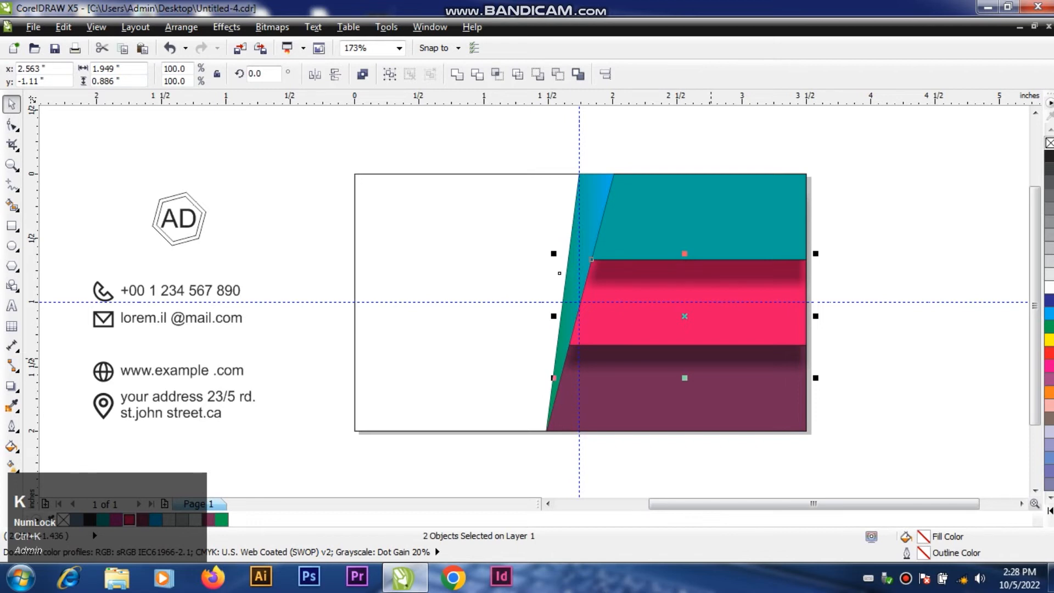
{"action": "left_click", "coordinate": [823, 348]}
{"action": "left_click_drag", "start_coordinate": [708, 355], "coordinate": [701, 431]}
{"action": "key", "text": "ctrl+z"}
{"action": "left_click_drag", "start_coordinate": [697, 273], "coordinate": [696, 338]}
{"action": "key", "text": "ctrl+z"}
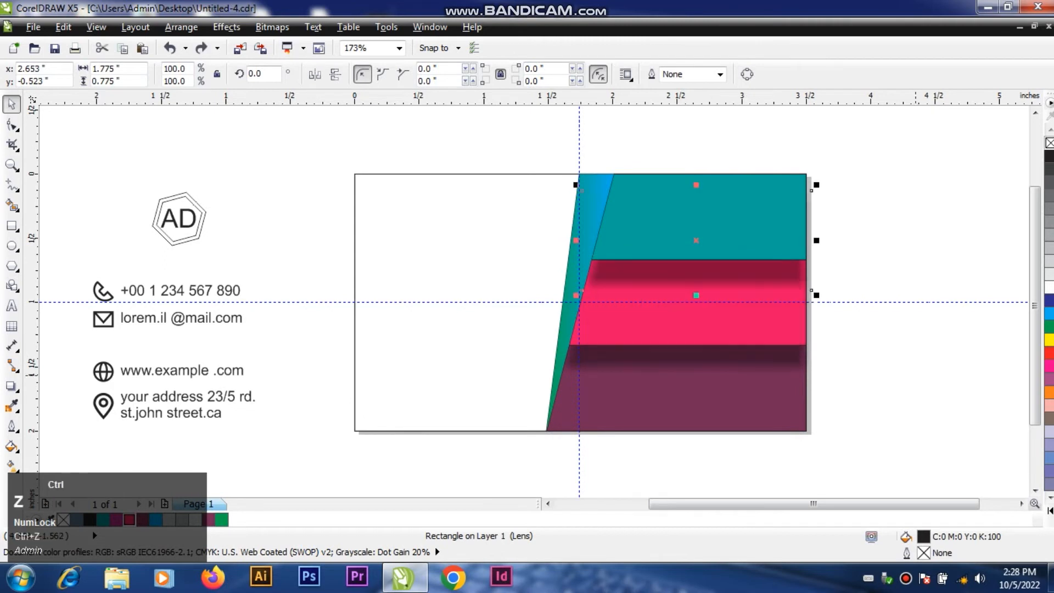
{"action": "left_click", "coordinate": [915, 349]}
Step: Widen the teal band's separated shadow evenly about its center to about 1.87 in
{"action": "left_click", "coordinate": [757, 269]}
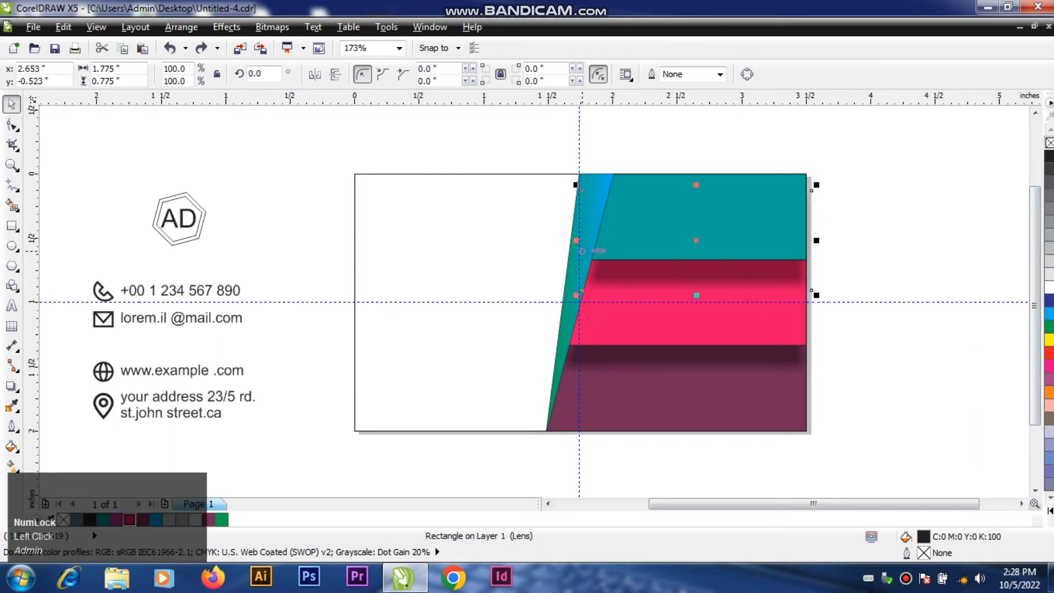
{"action": "left_click_drag", "start_coordinate": [577, 241], "coordinate": [538, 246]}
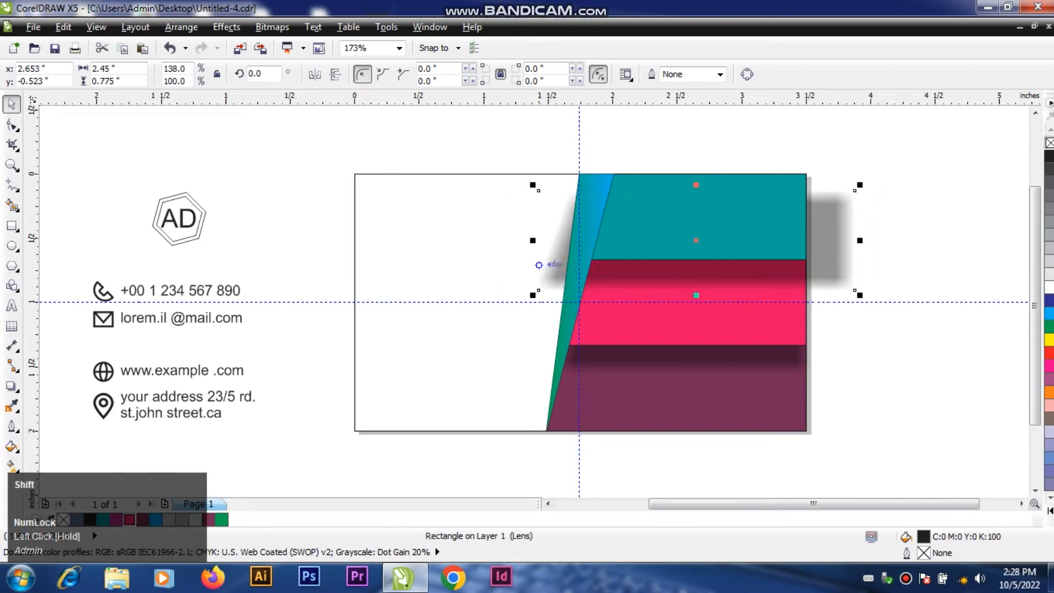
{"action": "left_click_drag", "start_coordinate": [537, 239], "coordinate": [577, 239]}
{"action": "left_click", "coordinate": [816, 188]}
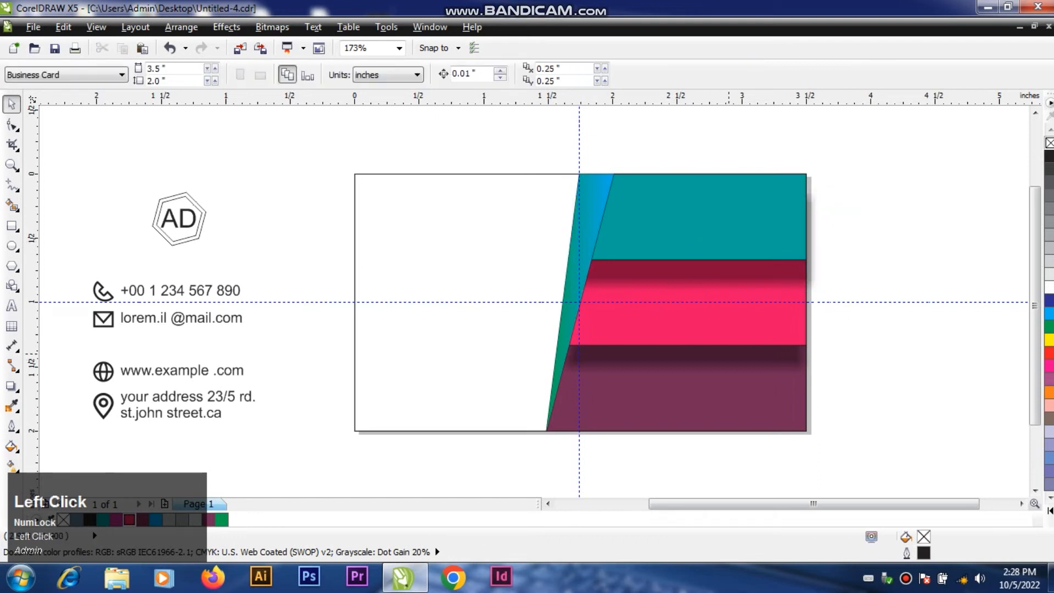
Step: Widen the pink-red band's separated shadow evenly about its center to about 2.36 in
{"action": "left_click", "coordinate": [727, 354]}
{"action": "left_click_drag", "start_coordinate": [817, 323], "coordinate": [844, 322]}
{"action": "left_click", "coordinate": [890, 208]}
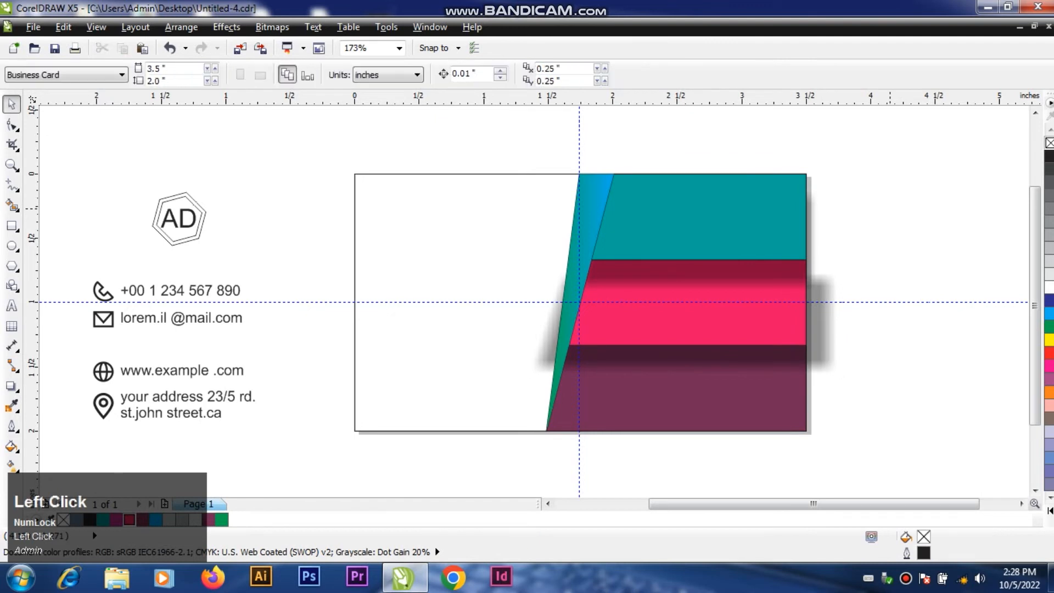
Step: Fill the pink-red band's shadow with 20% black
{"action": "left_click", "coordinate": [822, 331]}
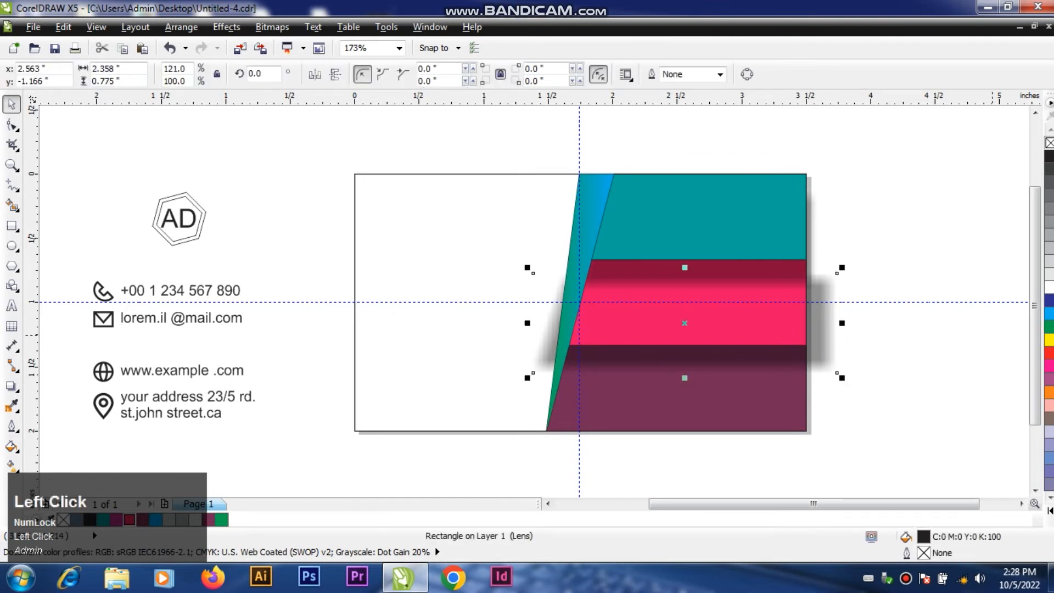
{"action": "left_click", "coordinate": [1049, 260]}
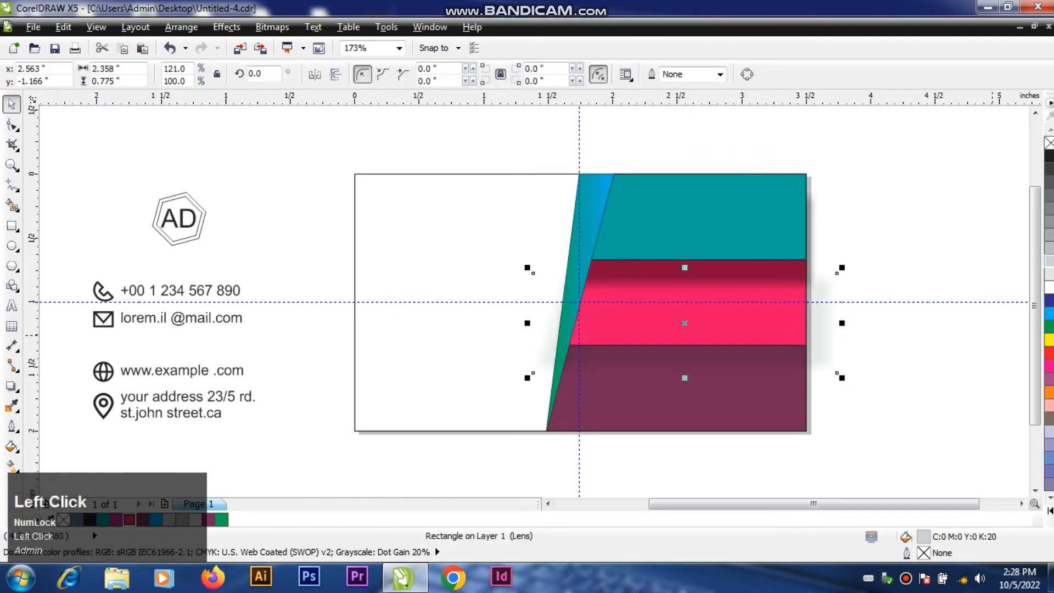
{"action": "left_click", "coordinate": [1049, 259]}
{"action": "left_click", "coordinate": [935, 241]}
Step: Fill the teal band's shadow with 30% black and nudge it up by 0.07 in
{"action": "left_click", "coordinate": [814, 240]}
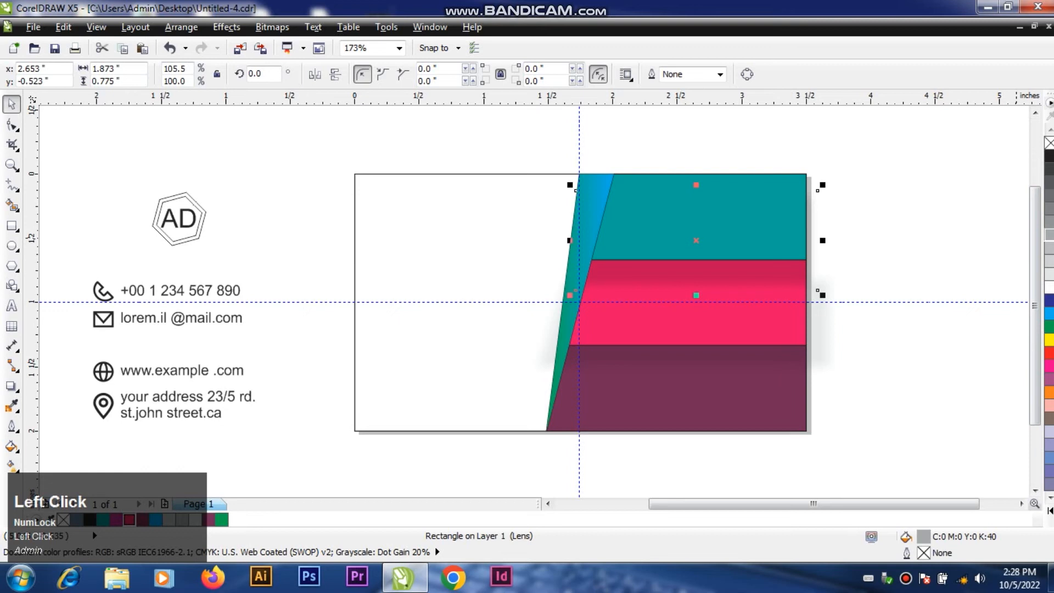
{"action": "left_click", "coordinate": [821, 295]}
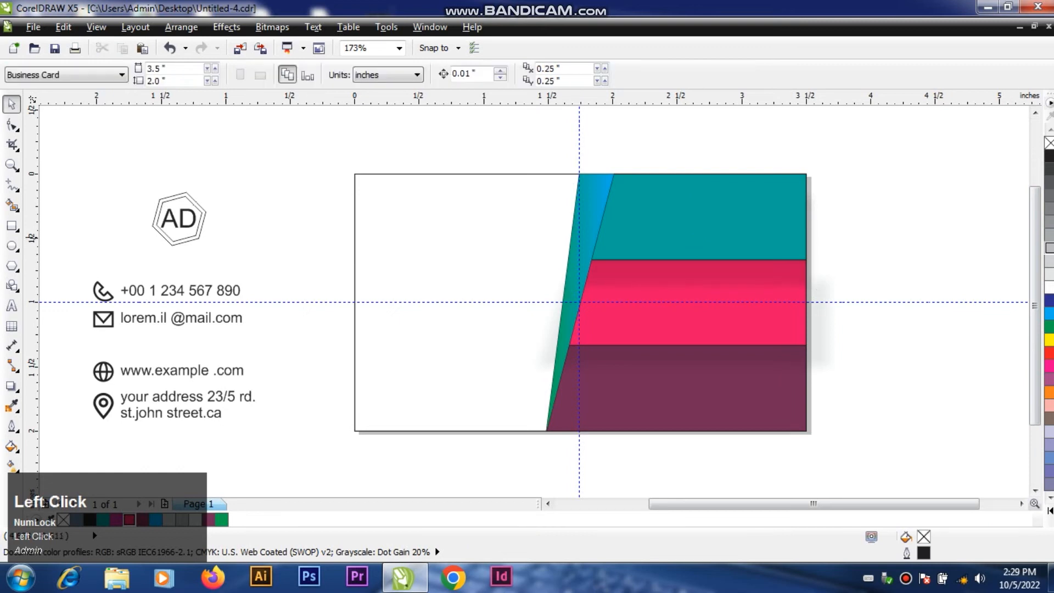
{"action": "left_click", "coordinate": [818, 293]}
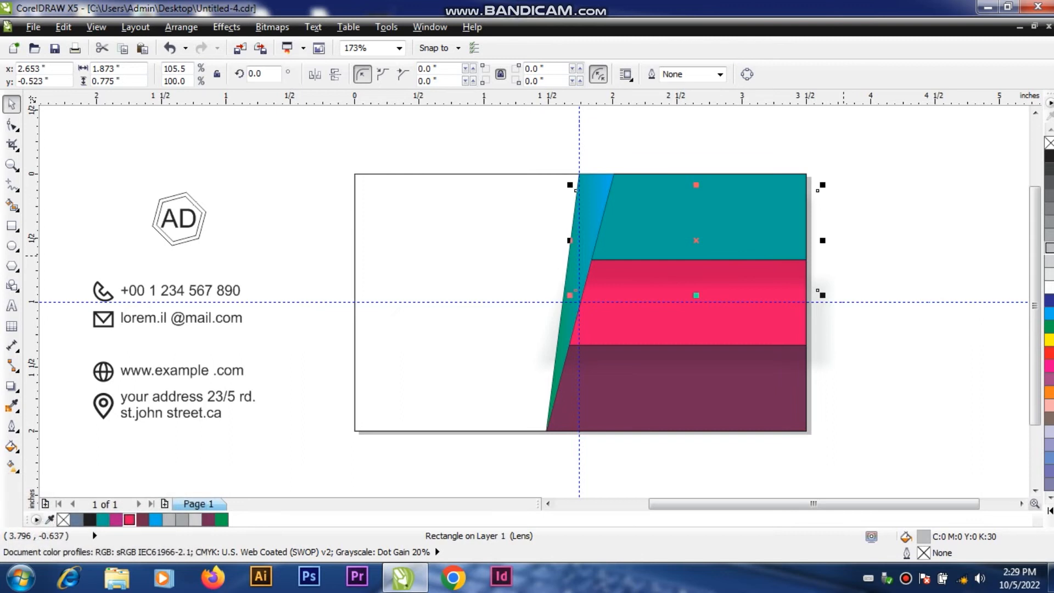
{"action": "key", "text": "Up"}
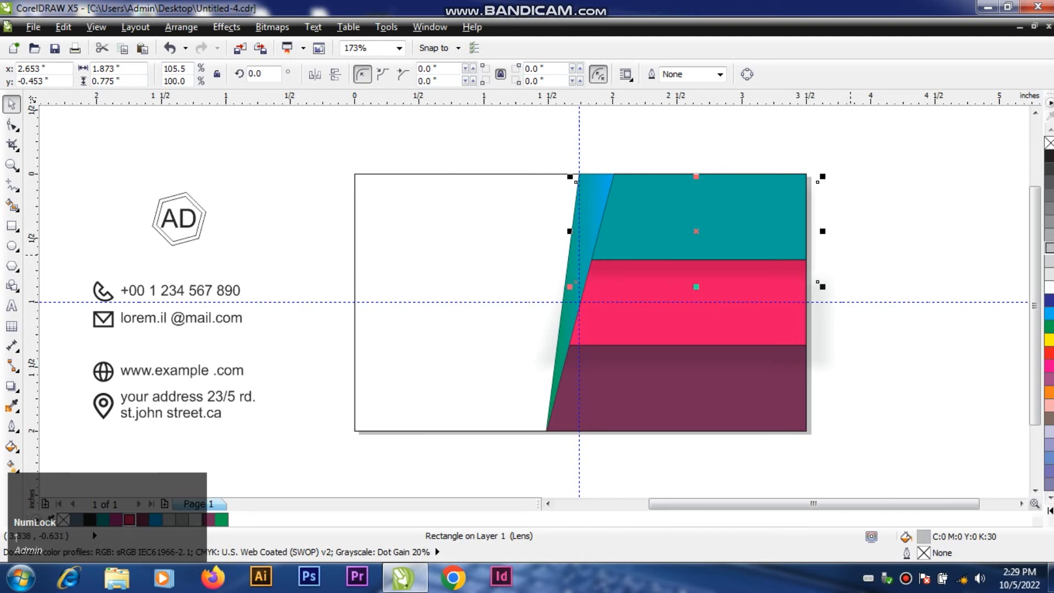
{"action": "left_click", "coordinate": [845, 256]}
Step: Nudge the pink-red band's shadow up by 0.03 in
{"action": "left_click", "coordinate": [829, 364]}
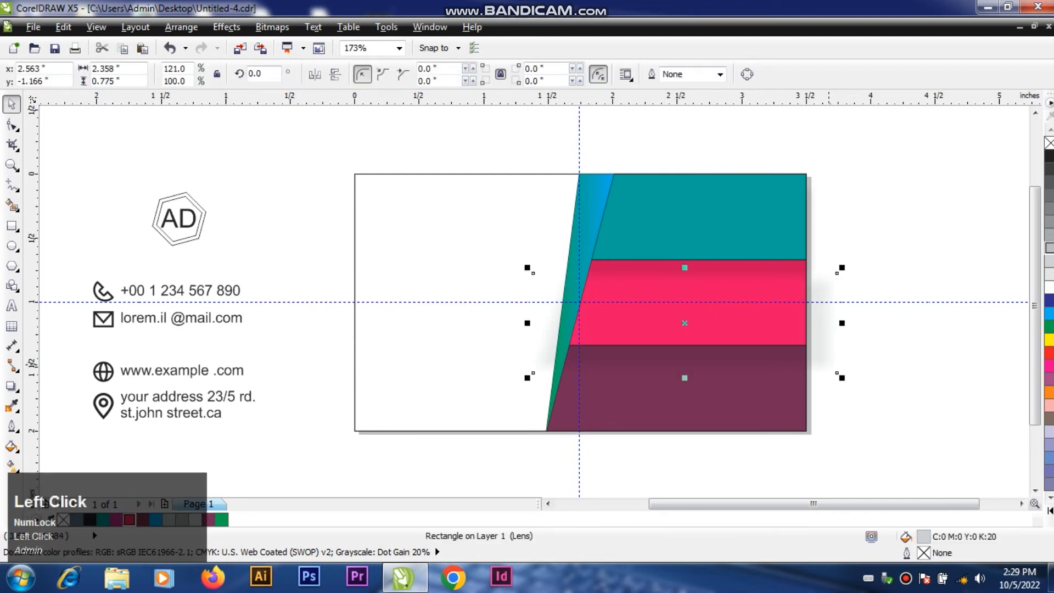
{"action": "key", "text": "Up"}
{"action": "key", "text": "Up"}
{"action": "key", "text": "Up"}
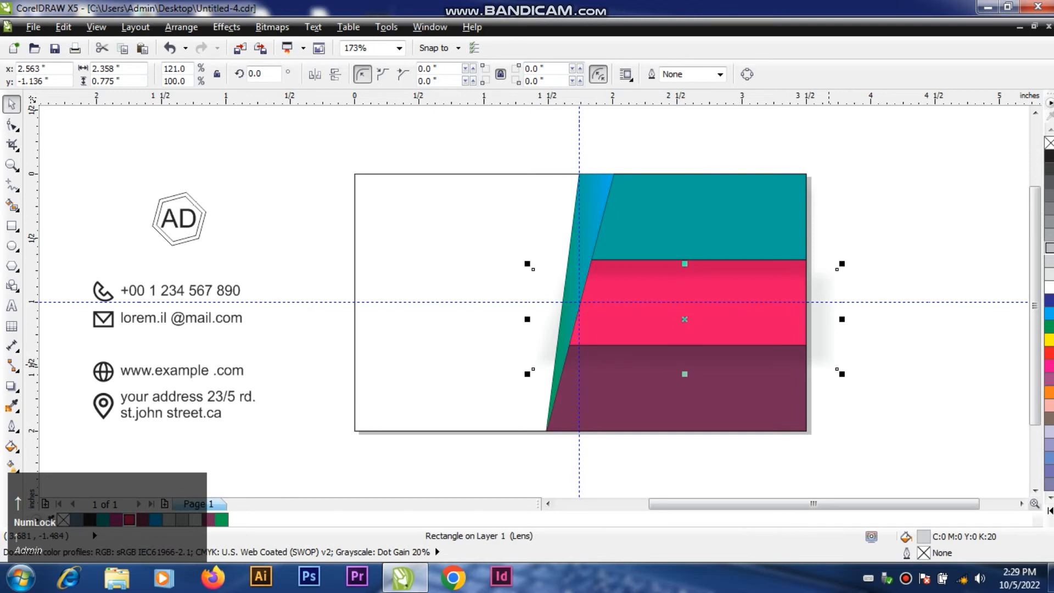
Step: Fill the pink-red band's shadow with 40% black and nudge it up another 0.02 in
{"action": "left_click", "coordinate": [1048, 208]}
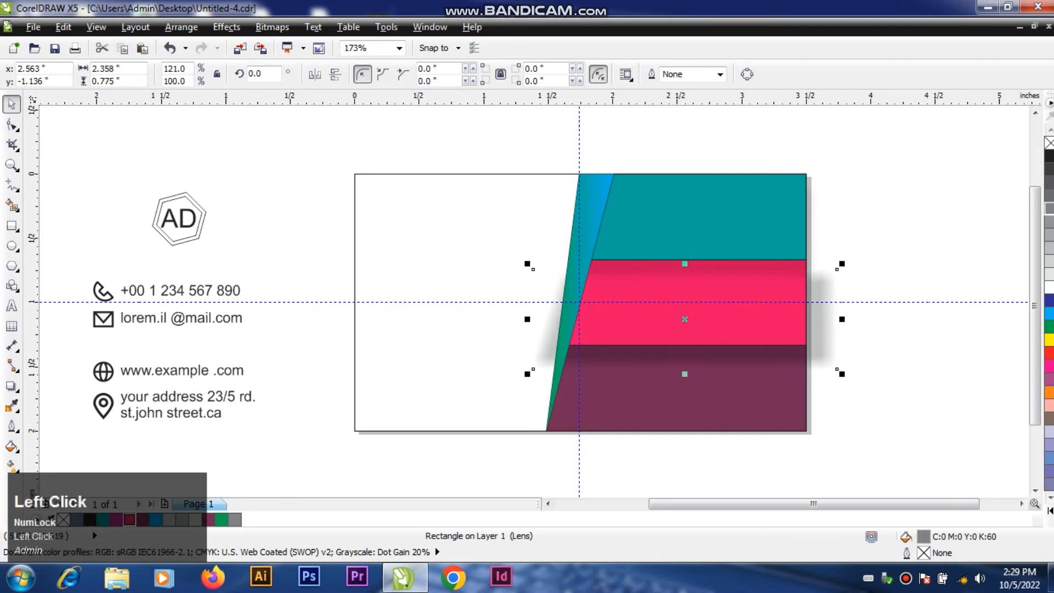
{"action": "key", "text": "Up"}
{"action": "key", "text": "Up"}
{"action": "key", "text": "Up"}
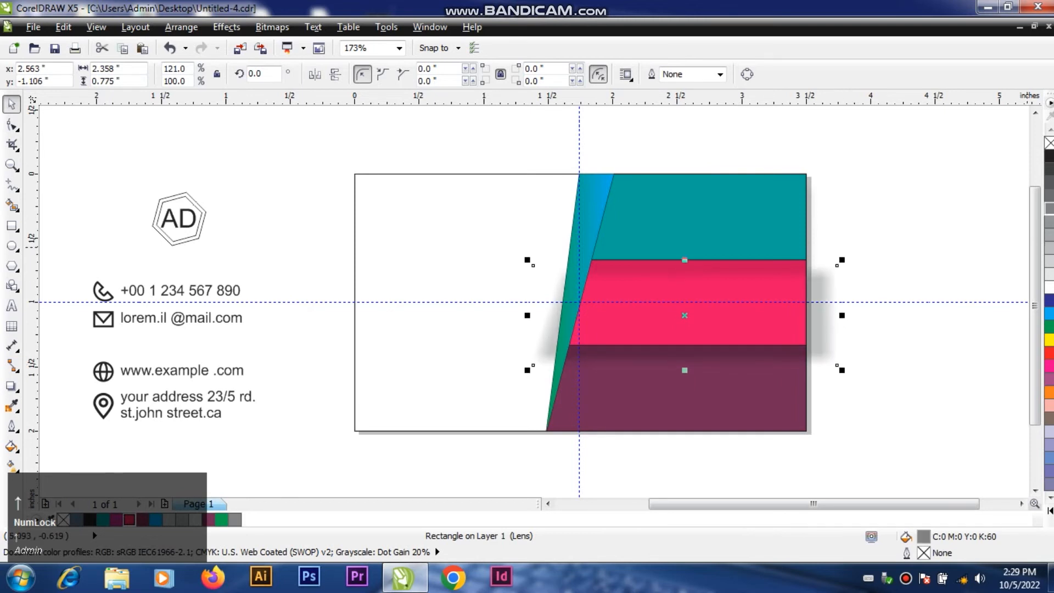
{"action": "key", "text": "Down"}
{"action": "left_click", "coordinate": [1049, 234]}
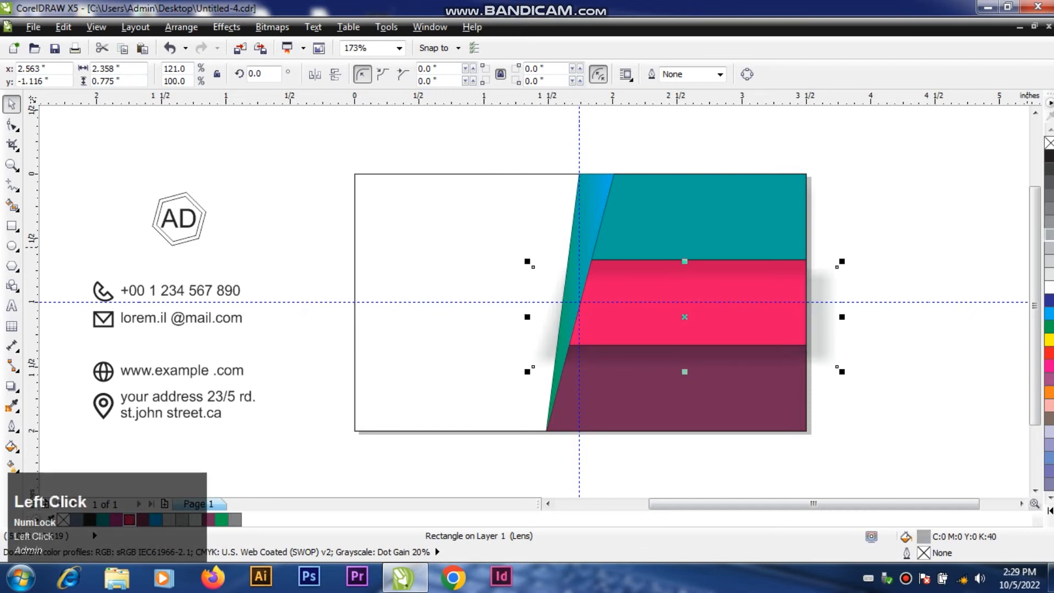
{"action": "left_click", "coordinate": [900, 335]}
Step: PowerClip the pink-red band's shadow inside the dark purple band
{"action": "left_click", "coordinate": [825, 332]}
{"action": "left_click", "coordinate": [227, 27]}
{"action": "mouse_move", "coordinate": [258, 243]}
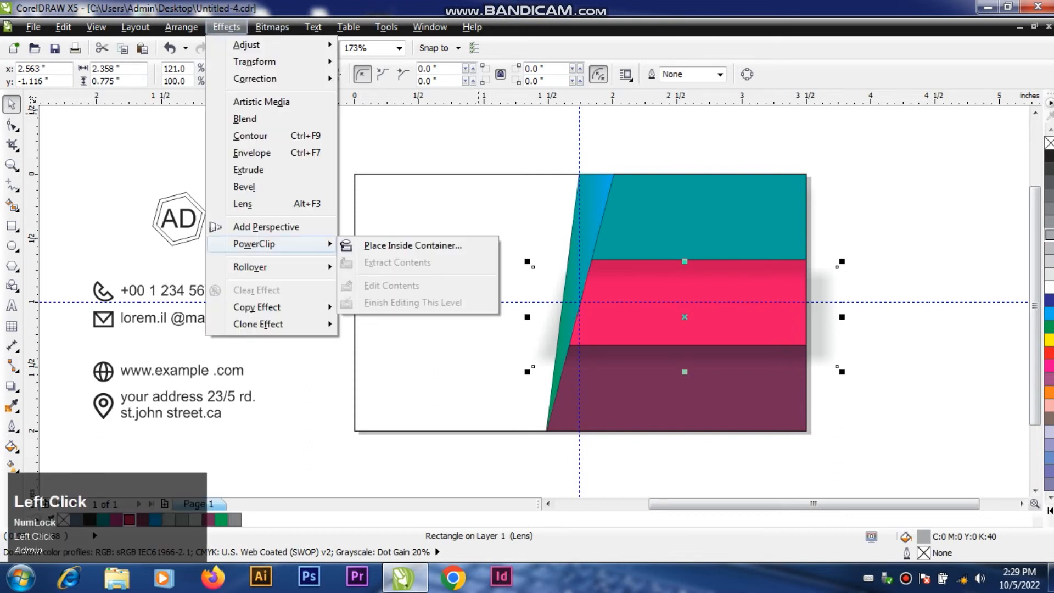
{"action": "left_click", "coordinate": [362, 243]}
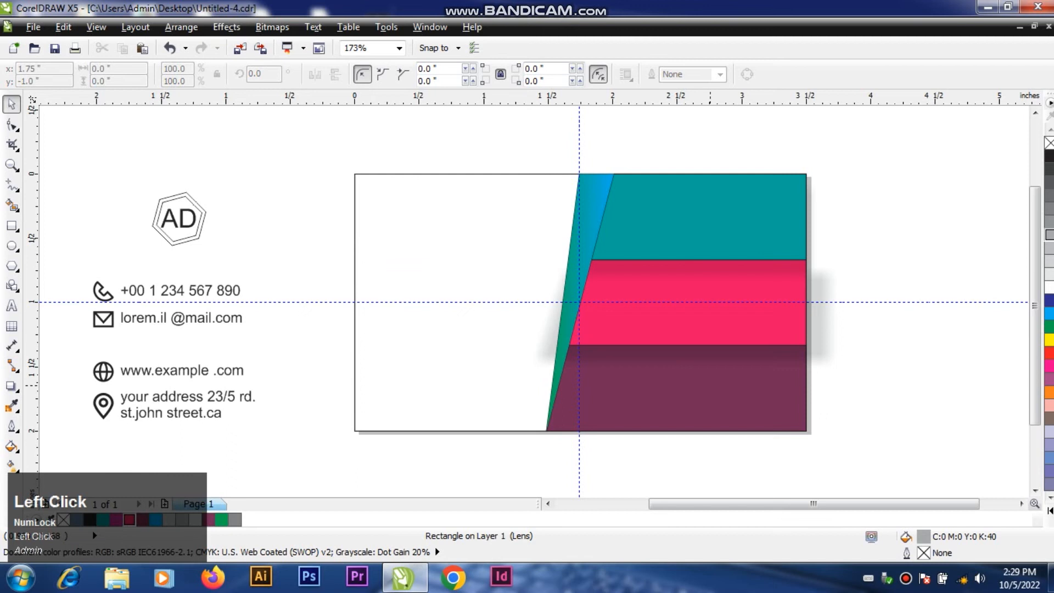
{"action": "left_click", "coordinate": [709, 384]}
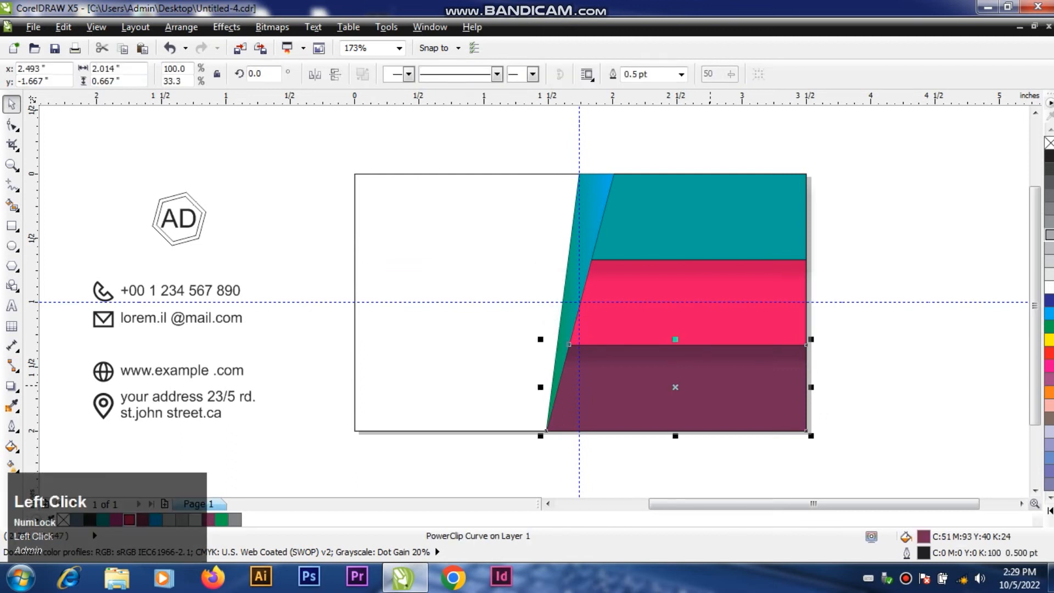
{"action": "left_click", "coordinate": [845, 453]}
Step: PowerClip the teal band's shadow inside the pink-red band
{"action": "left_click", "coordinate": [767, 267]}
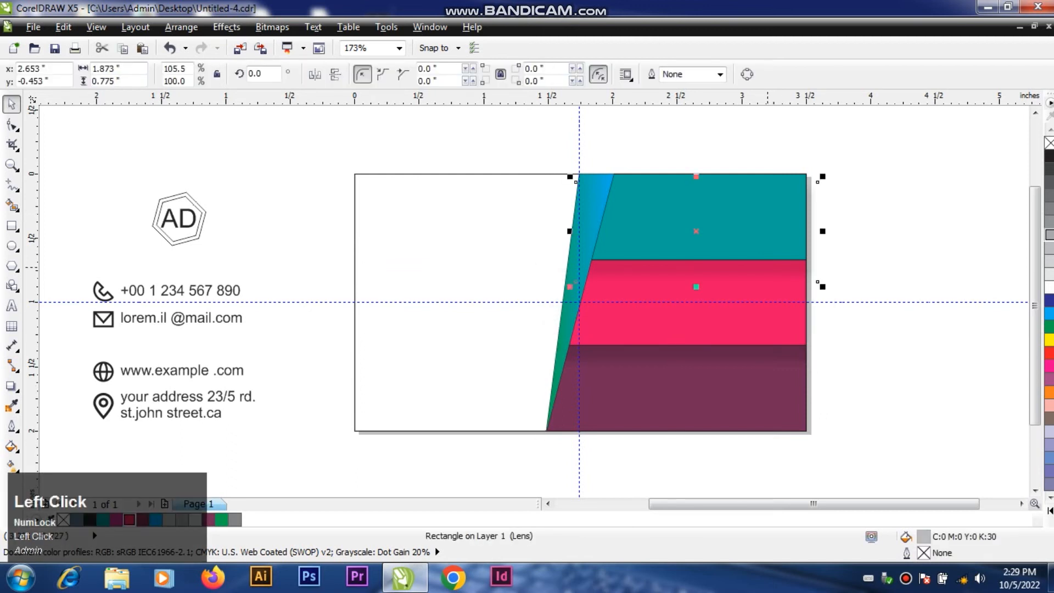
{"action": "left_click", "coordinate": [226, 27]}
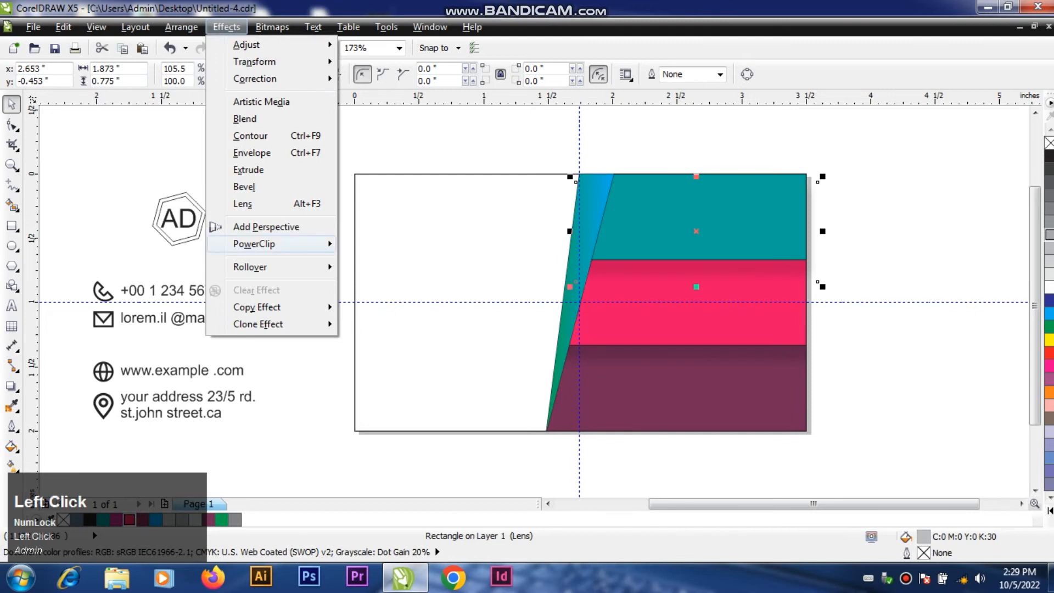
{"action": "mouse_move", "coordinate": [274, 244]}
{"action": "left_click", "coordinate": [401, 176]}
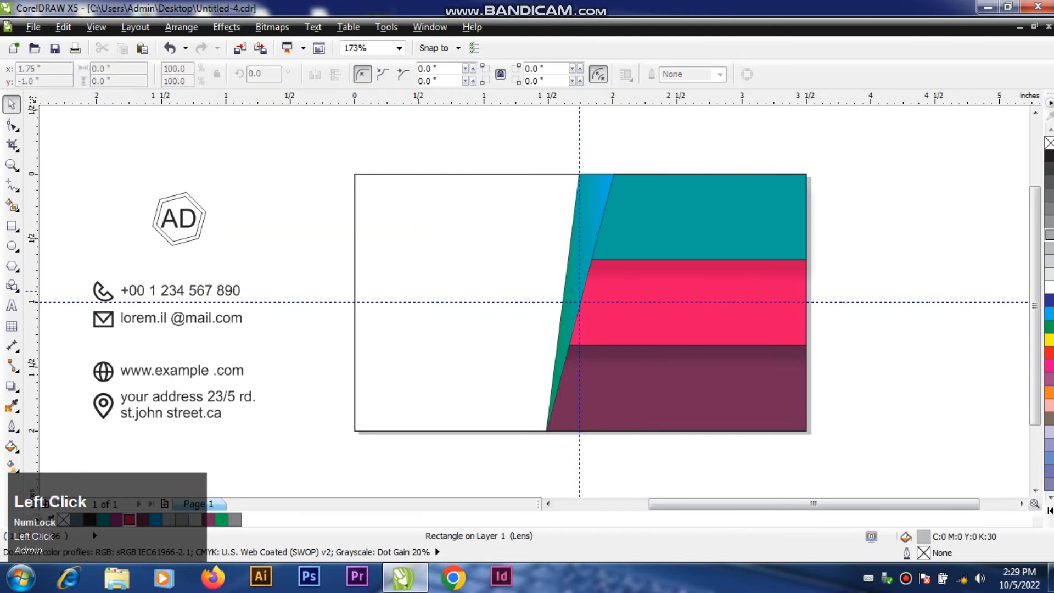
{"action": "left_click", "coordinate": [631, 295]}
{"action": "left_click", "coordinate": [888, 237]}
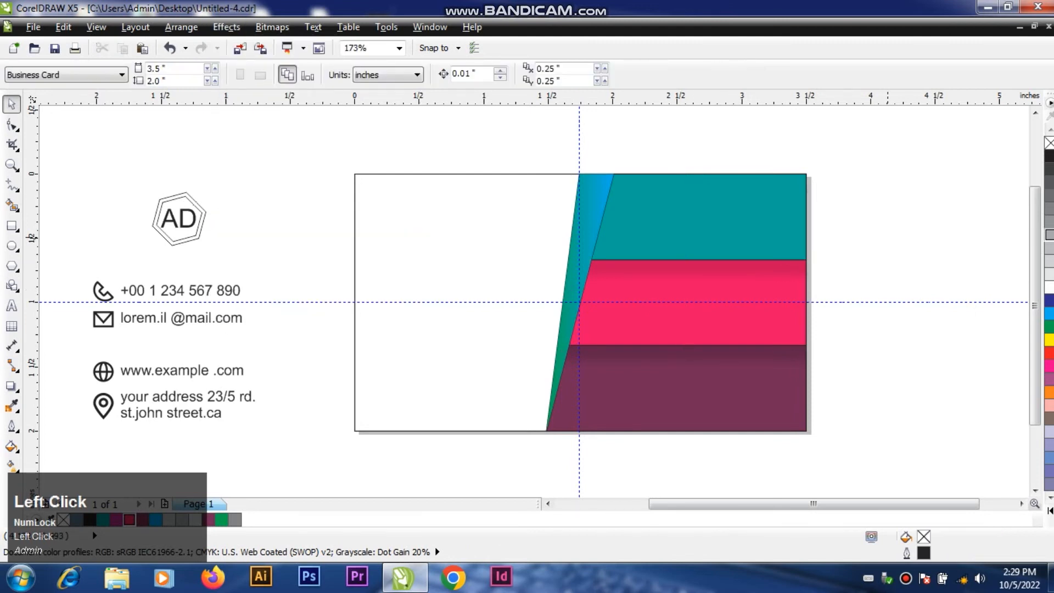
Step: Add a drop shadow to the slanted gradient fold, cast toward the bands with an offset of about 0.129 in horizontally and 0.009 in vertically
{"action": "left_click", "coordinate": [596, 205]}
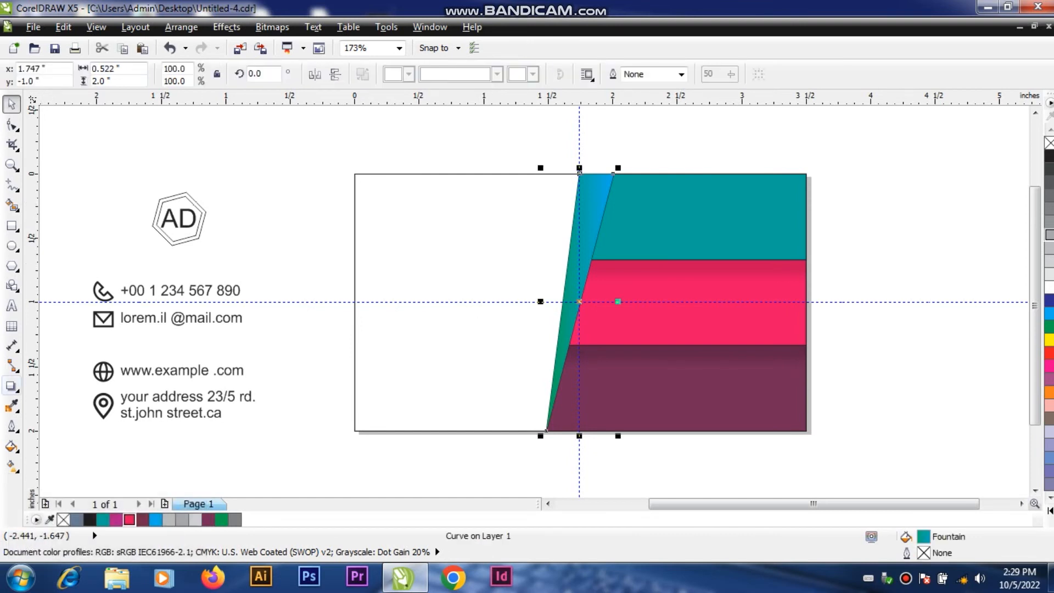
{"action": "left_click", "coordinate": [11, 385]}
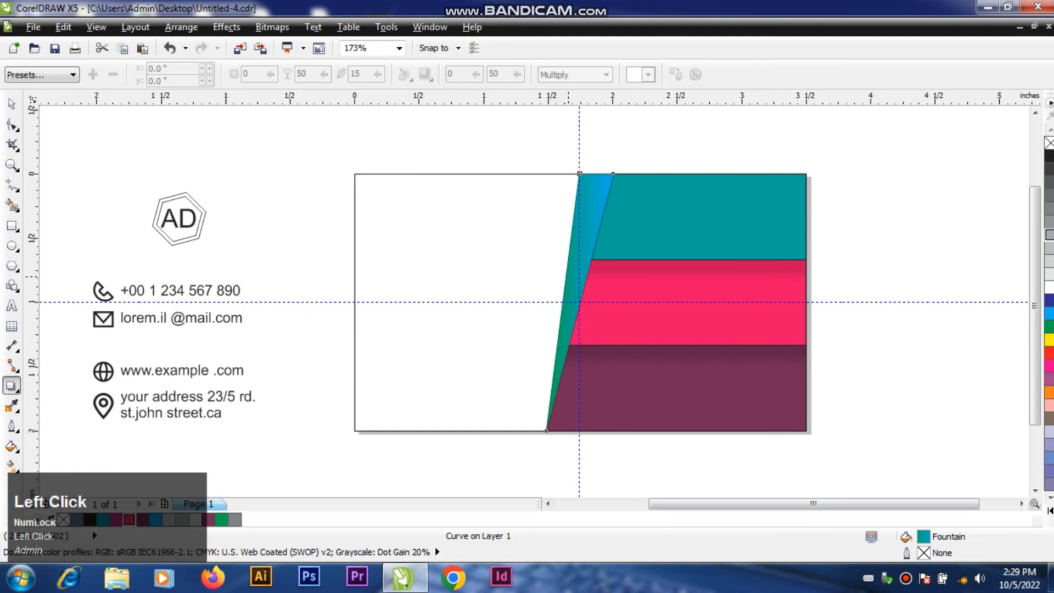
{"action": "left_click_drag", "start_coordinate": [579, 301], "coordinate": [630, 299]}
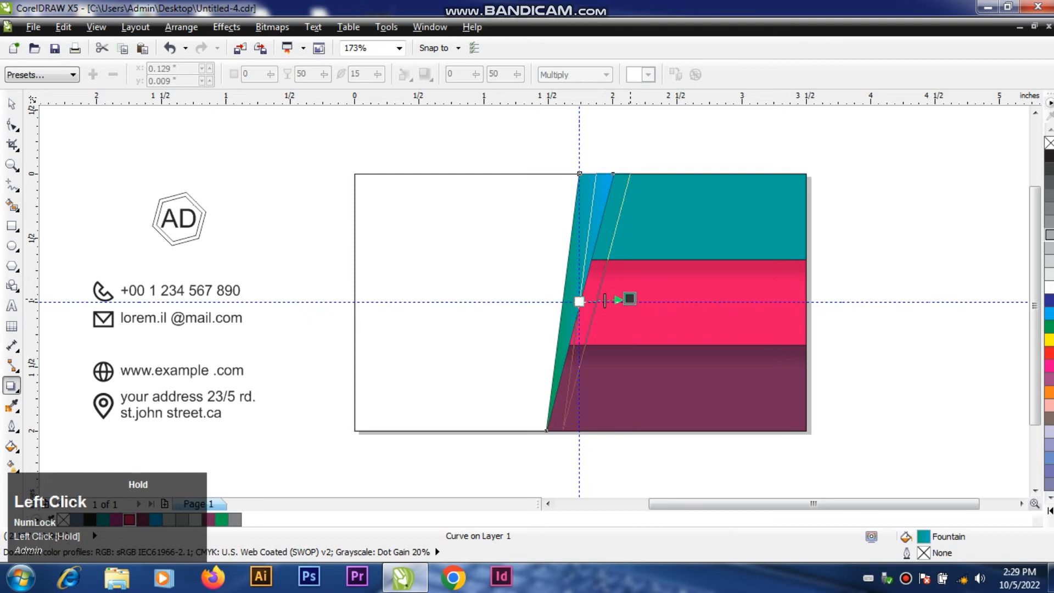
{"action": "left_click_drag", "start_coordinate": [630, 299], "coordinate": [629, 298]}
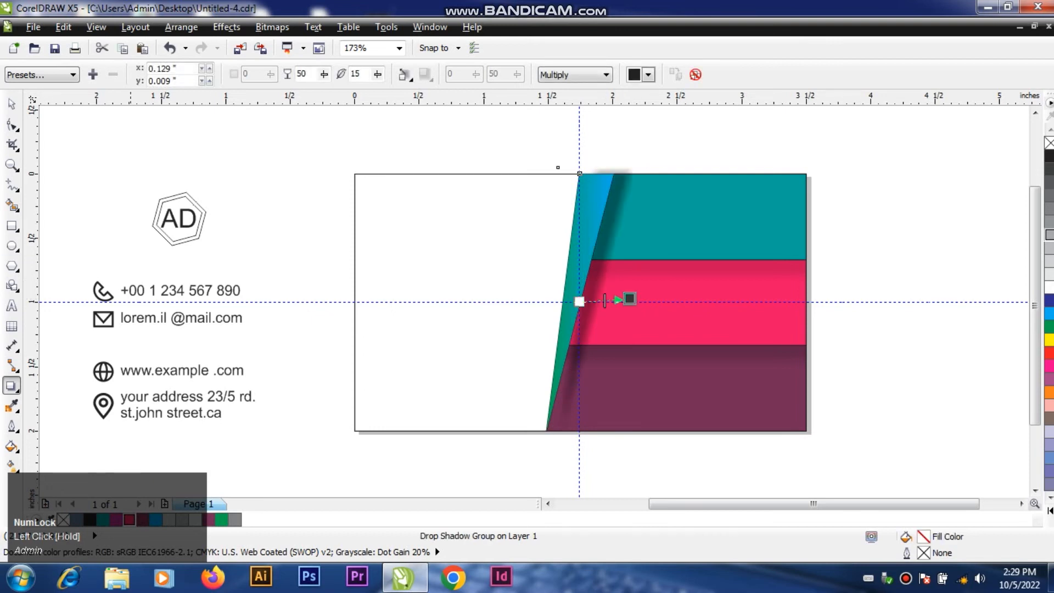
Step: Break the slanted fold's drop shadow apart into a separate object
{"action": "left_click", "coordinate": [12, 103]}
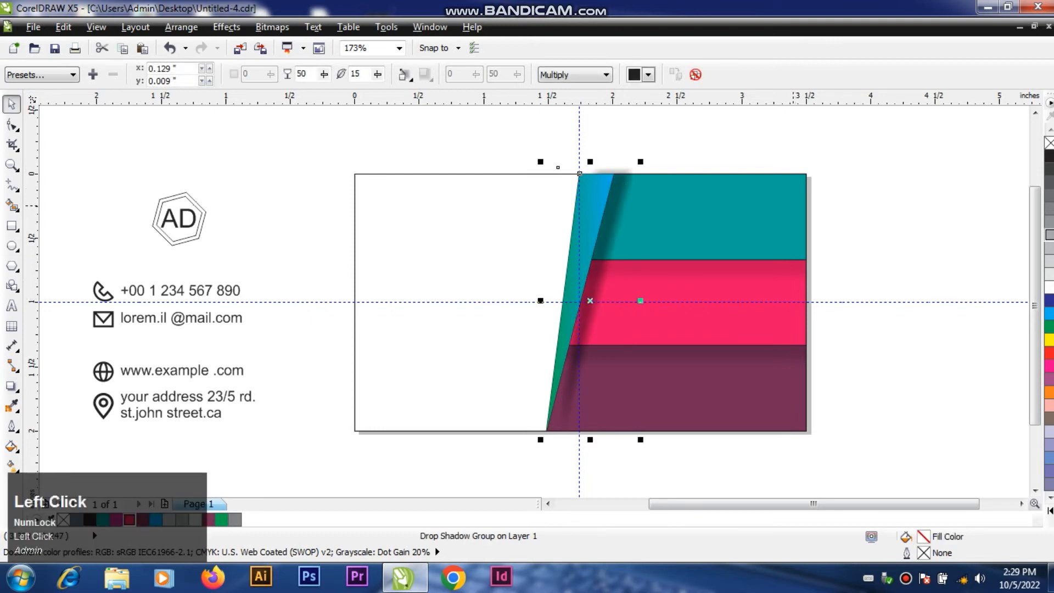
{"action": "key", "text": "ctrl"}
{"action": "key", "text": "ctrl+k"}
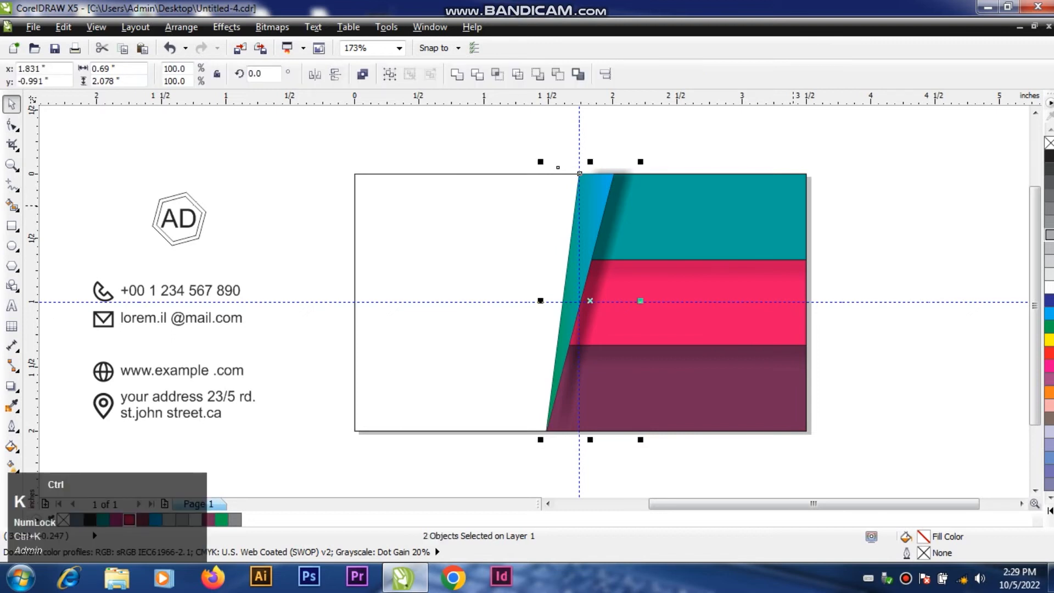
{"action": "left_click", "coordinate": [793, 206]}
Step: Nudge the slanted fold's separated shadow 0.07 in to the left and 0.03 in down
{"action": "left_click", "coordinate": [631, 158]}
{"action": "left_click", "coordinate": [628, 182]}
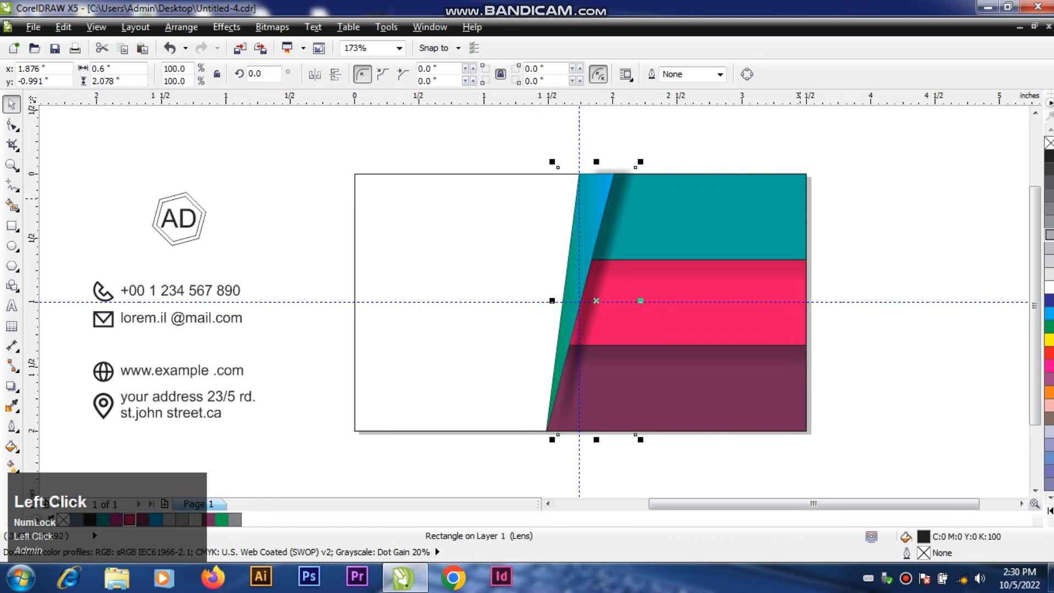
{"action": "key", "text": "Left"}
{"action": "key", "text": "Left"}
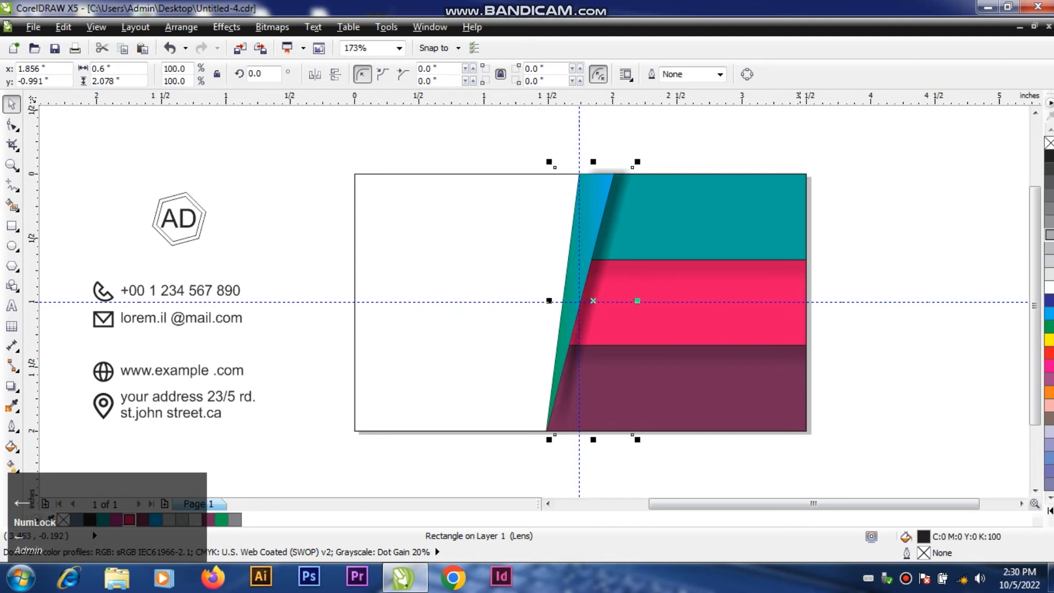
{"action": "key", "text": "Down"}
{"action": "key", "text": "Down"}
{"action": "key", "text": "Down"}
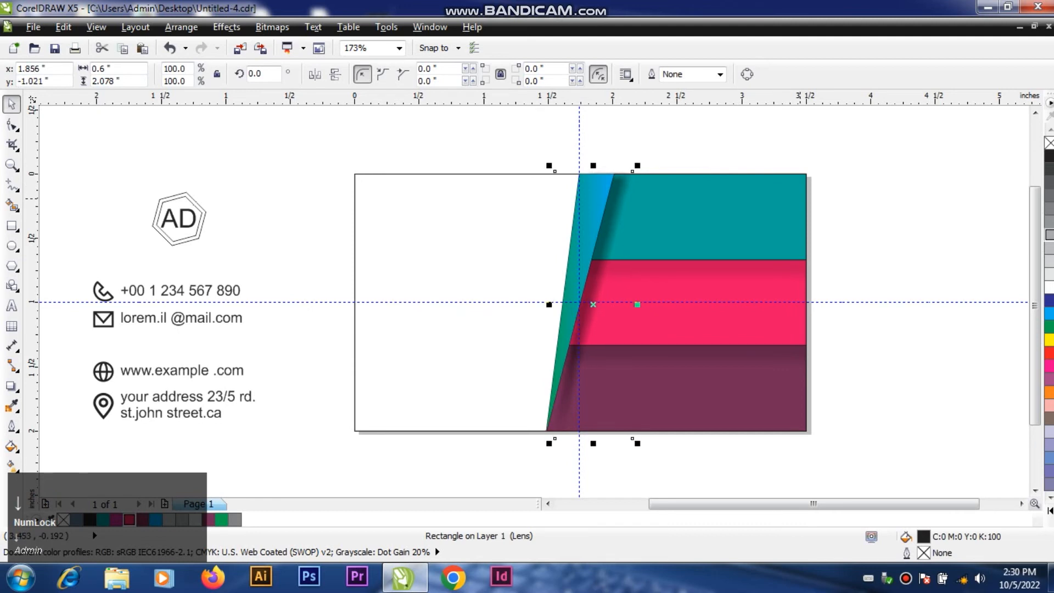
{"action": "key", "text": "Up"}
{"action": "key", "text": "Left"}
{"action": "key", "text": "Left"}
{"action": "key", "text": "Left"}
{"action": "key", "text": "Left"}
{"action": "key", "text": "Down"}
{"action": "key", "text": "Left"}
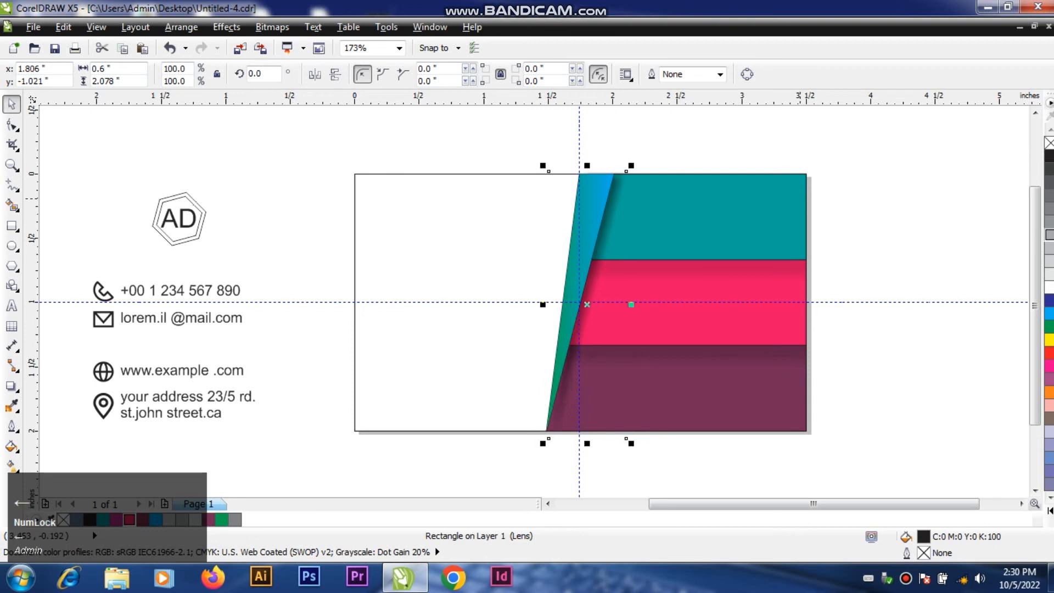
{"action": "left_click", "coordinate": [882, 201]}
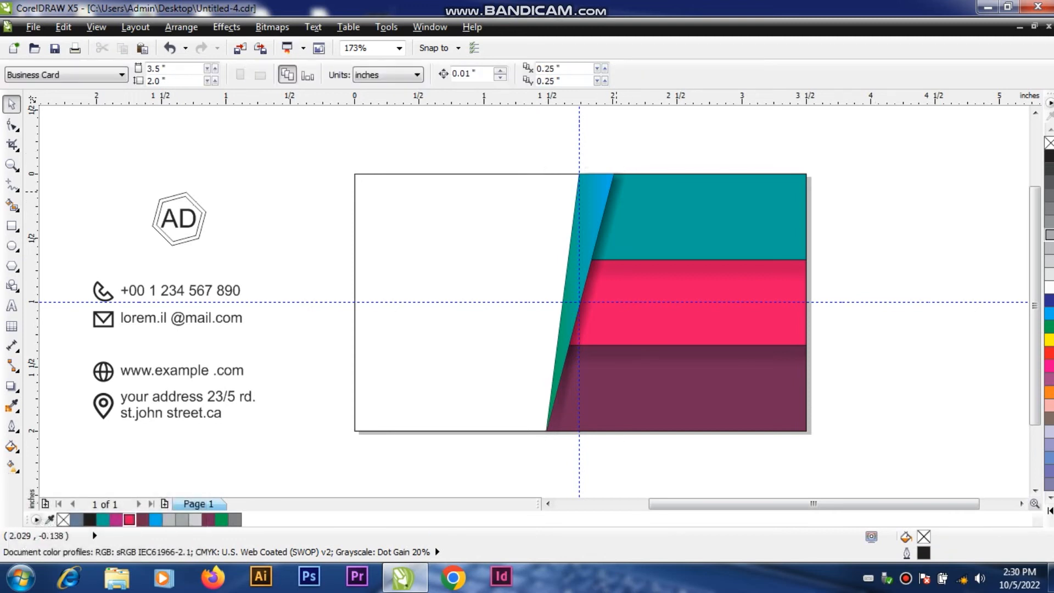
Step: Lighten the slanted fold's shadow by trying 40% and 50% black fills and settling on 70% black
{"action": "left_click", "coordinate": [615, 191]}
{"action": "left_click", "coordinate": [1049, 234]}
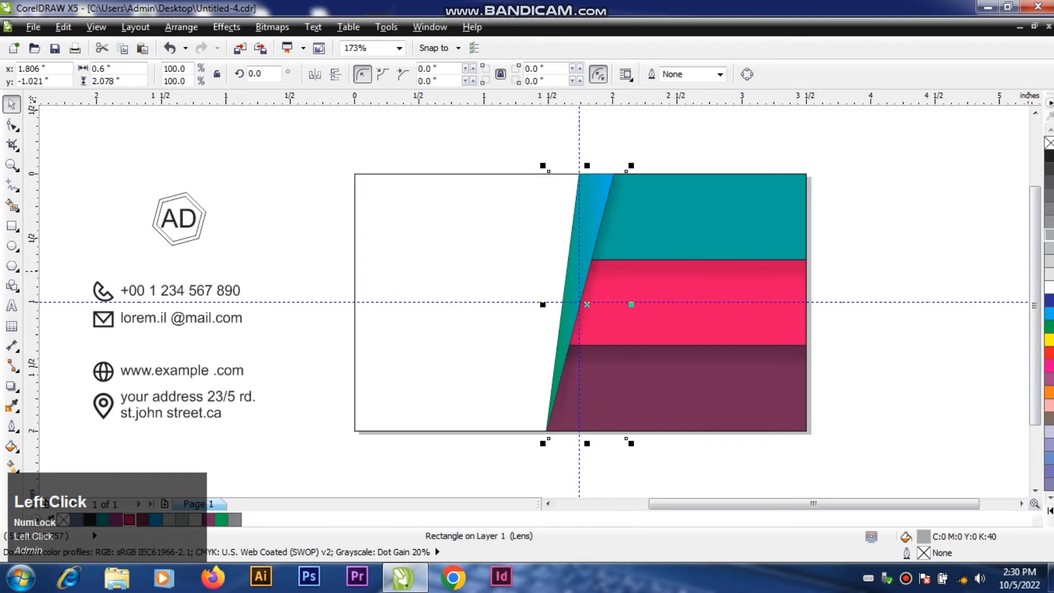
{"action": "left_click", "coordinate": [1048, 221]}
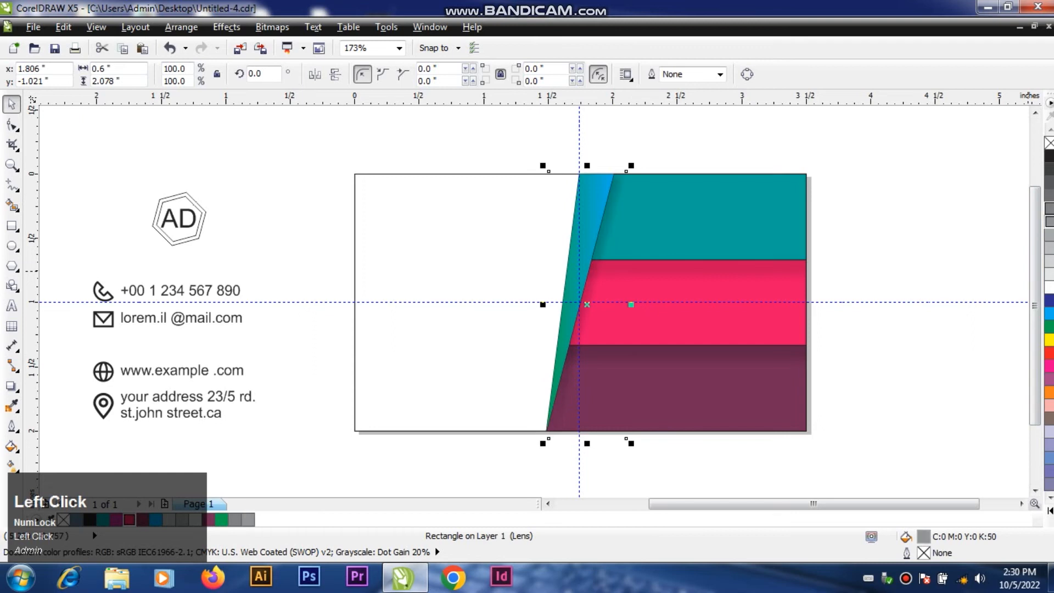
{"action": "left_click", "coordinate": [1048, 195]}
{"action": "left_click", "coordinate": [906, 176]}
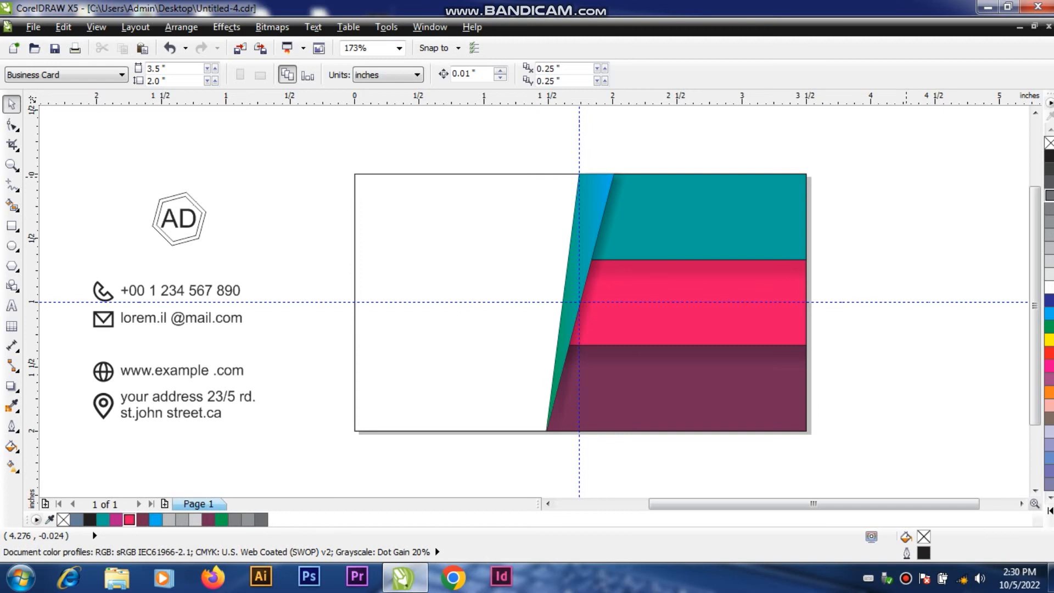
Step: Move the grouped name, logo, AD emblem and contact details from beside the page onto the card
{"action": "left_click", "coordinate": [784, 205]}
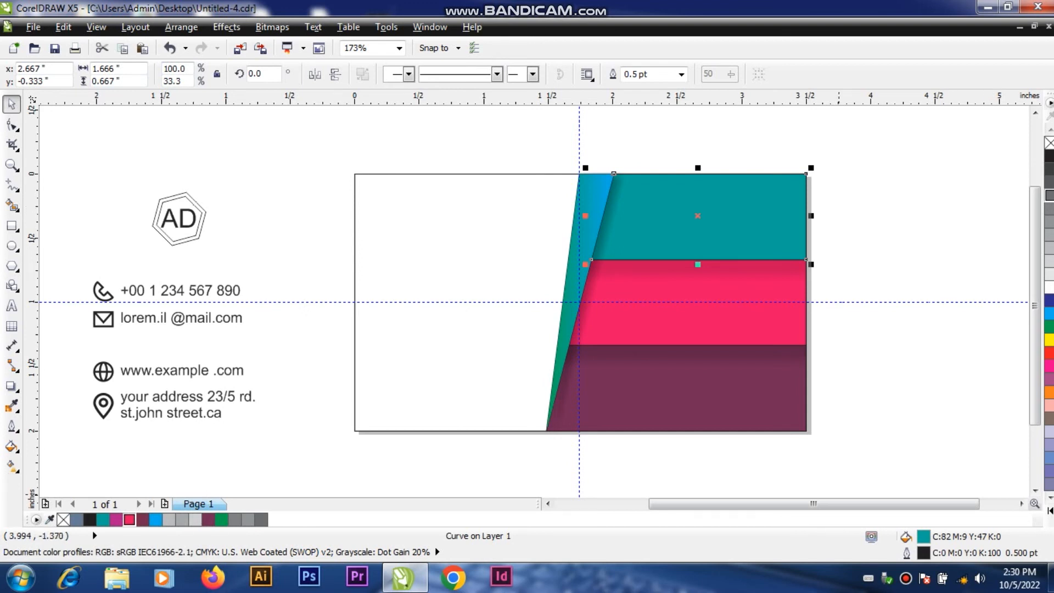
{"action": "left_click_drag", "start_coordinate": [813, 503], "coordinate": [760, 503]}
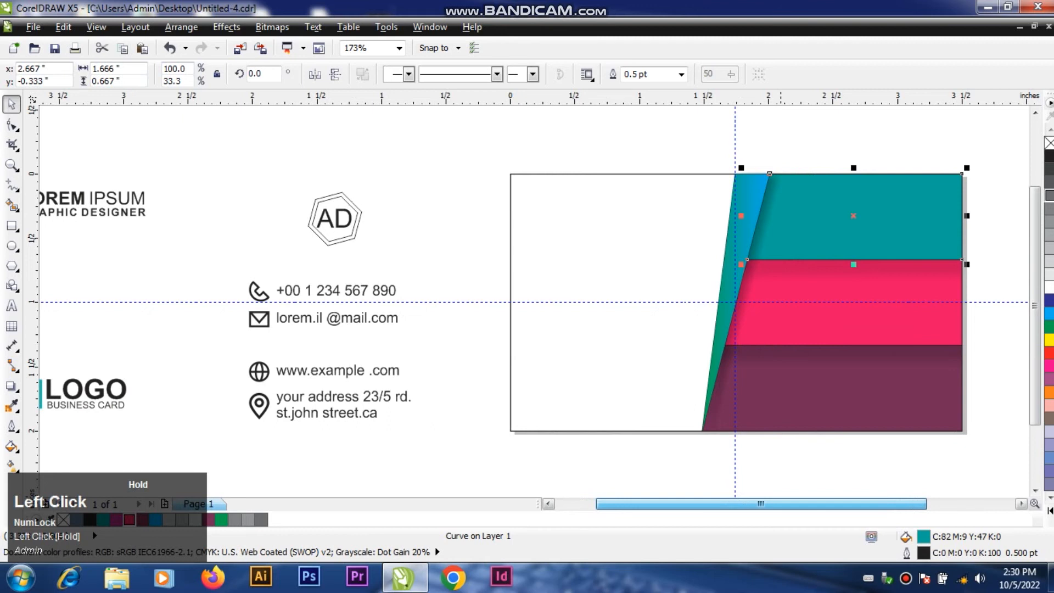
{"action": "left_click_drag", "start_coordinate": [761, 504], "coordinate": [761, 503]}
{"action": "left_click_drag", "start_coordinate": [355, 213], "coordinate": [867, 210]}
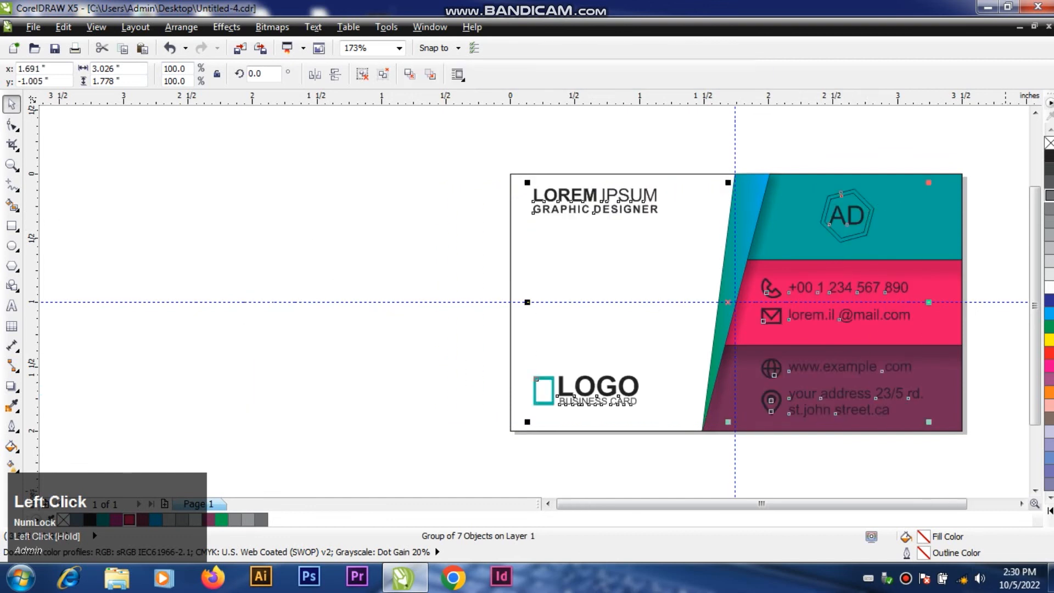
{"action": "left_click", "coordinate": [1021, 503]}
{"action": "left_click", "coordinate": [1021, 503]}
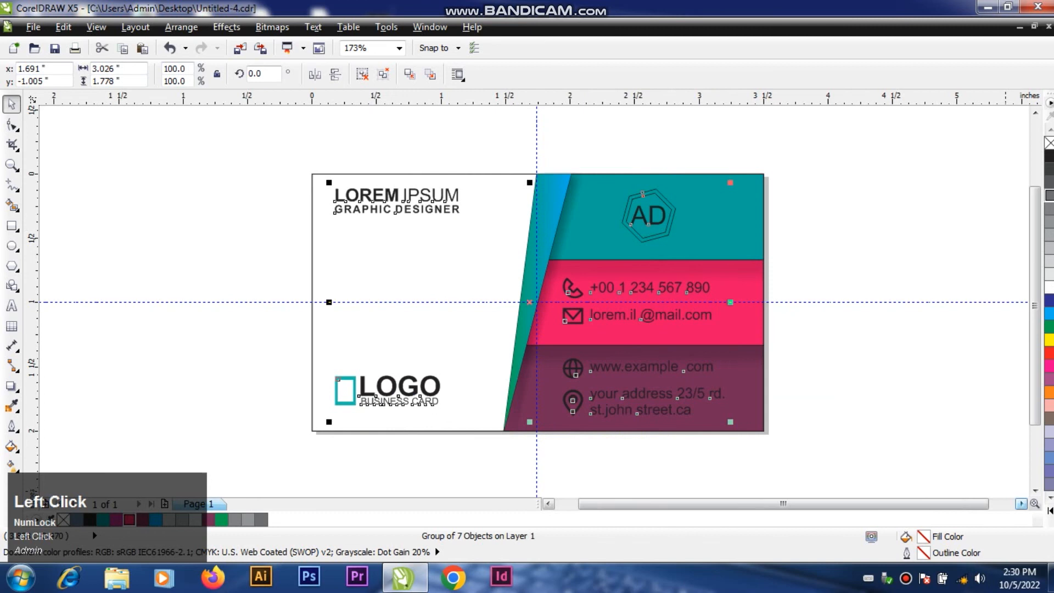
{"action": "left_click", "coordinate": [884, 195]}
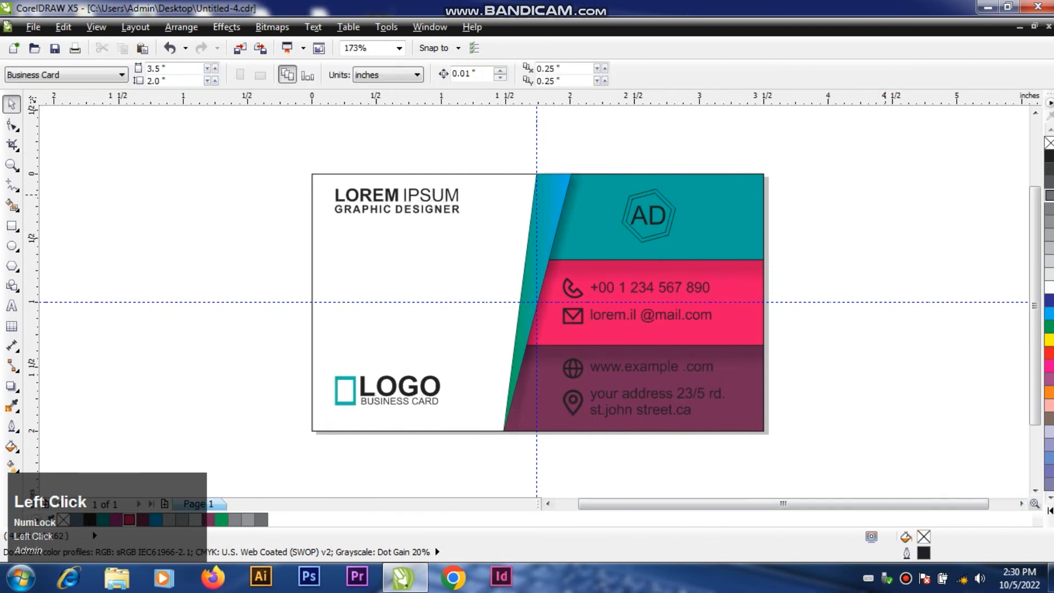
Step: Remove the outlines from the teal, pink-red and dark purple bands
{"action": "left_click", "coordinate": [739, 208]}
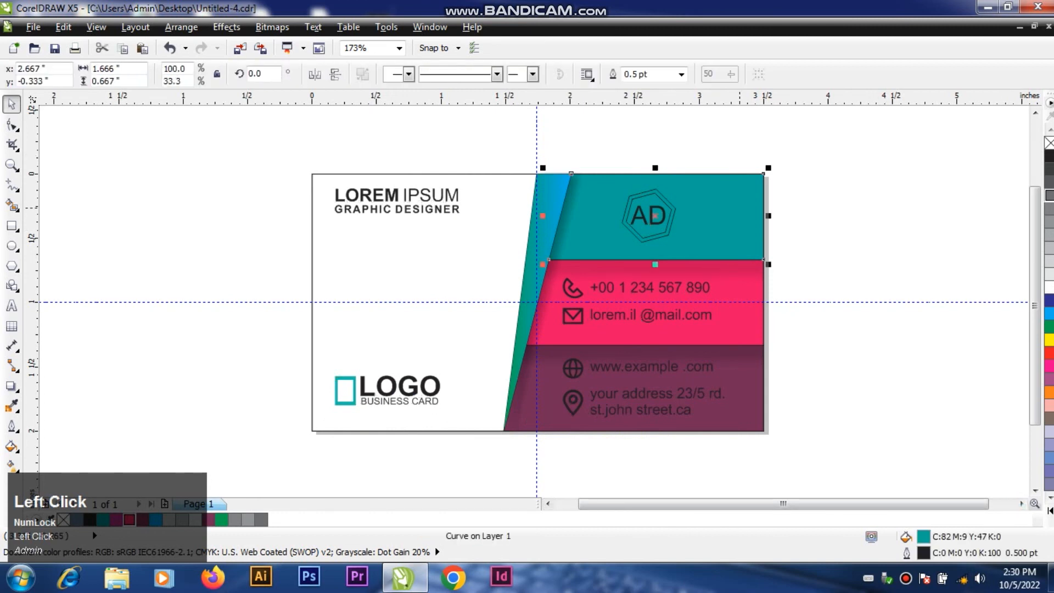
{"action": "right_click", "coordinate": [1049, 143]}
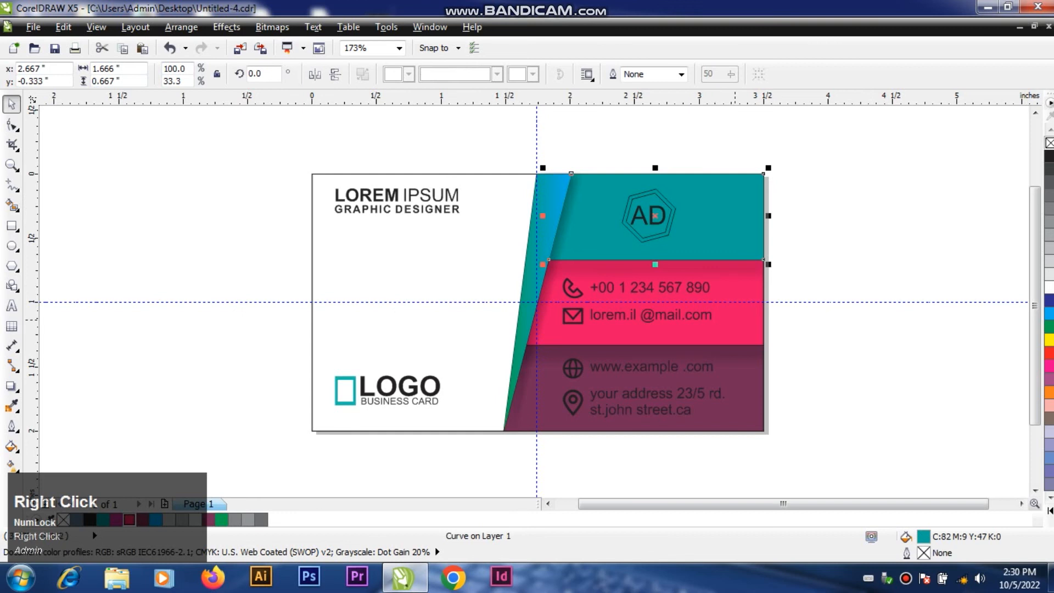
{"action": "left_click", "coordinate": [738, 308]}
{"action": "right_click", "coordinate": [1049, 144]}
{"action": "left_click", "coordinate": [741, 384]}
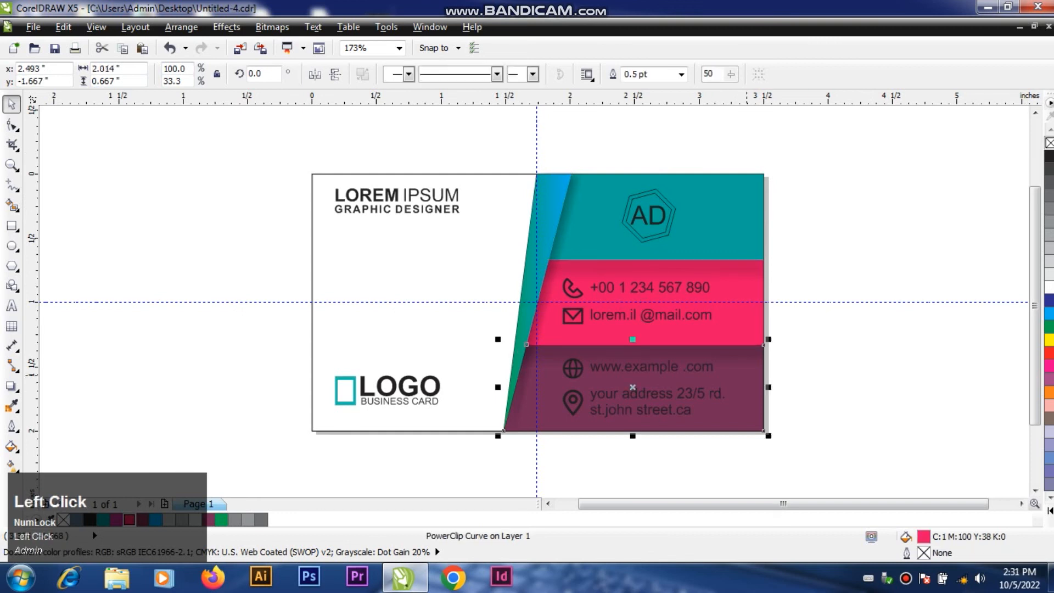
{"action": "right_click", "coordinate": [1049, 143]}
{"action": "left_click", "coordinate": [900, 214]}
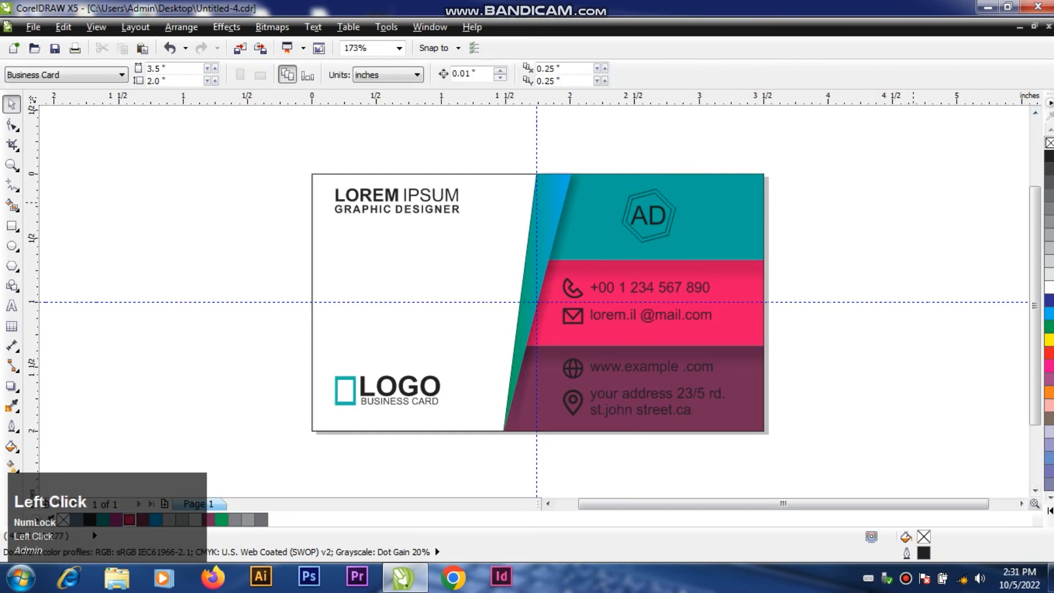
Step: Ungroup the group holding the card's name, logo, emblem and contact details
{"action": "left_click", "coordinate": [453, 209]}
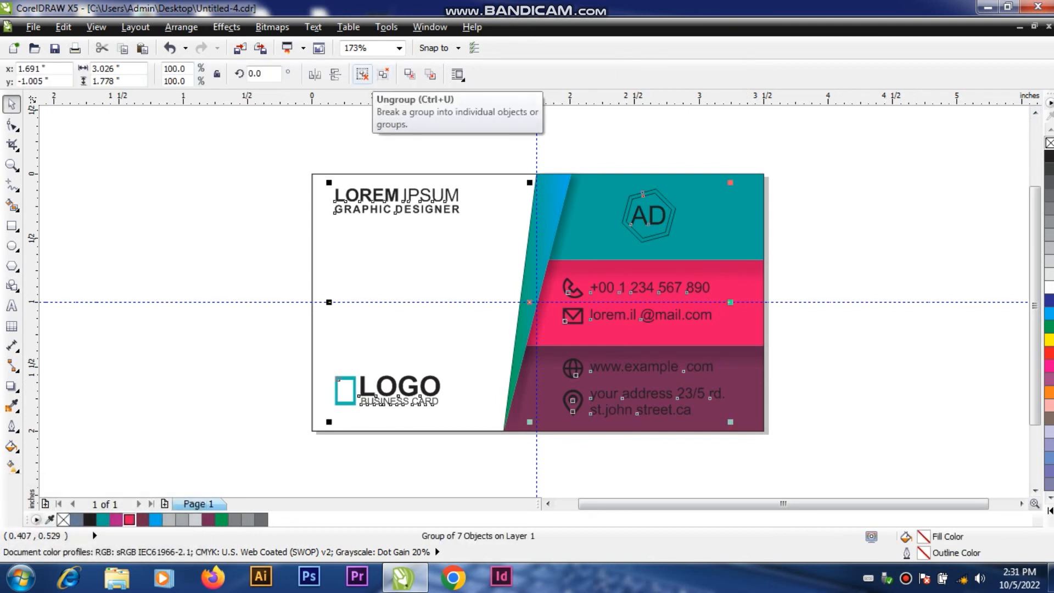
{"action": "left_click", "coordinate": [363, 75]}
{"action": "left_click", "coordinate": [685, 126]}
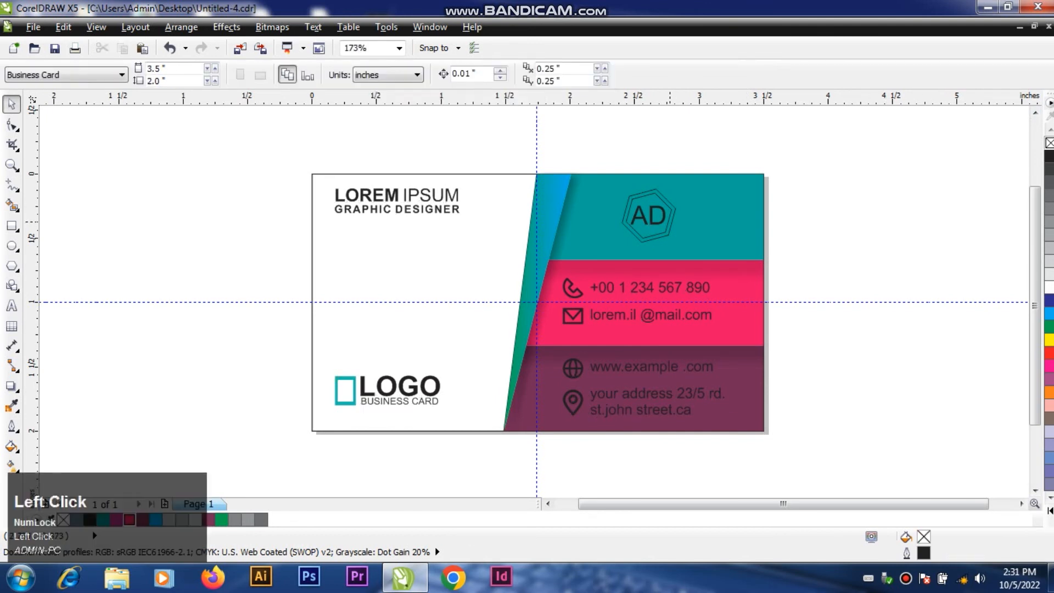
Step: Ungroup the AD emblem on the teal band and fill its AD letters with white
{"action": "left_click", "coordinate": [668, 221]}
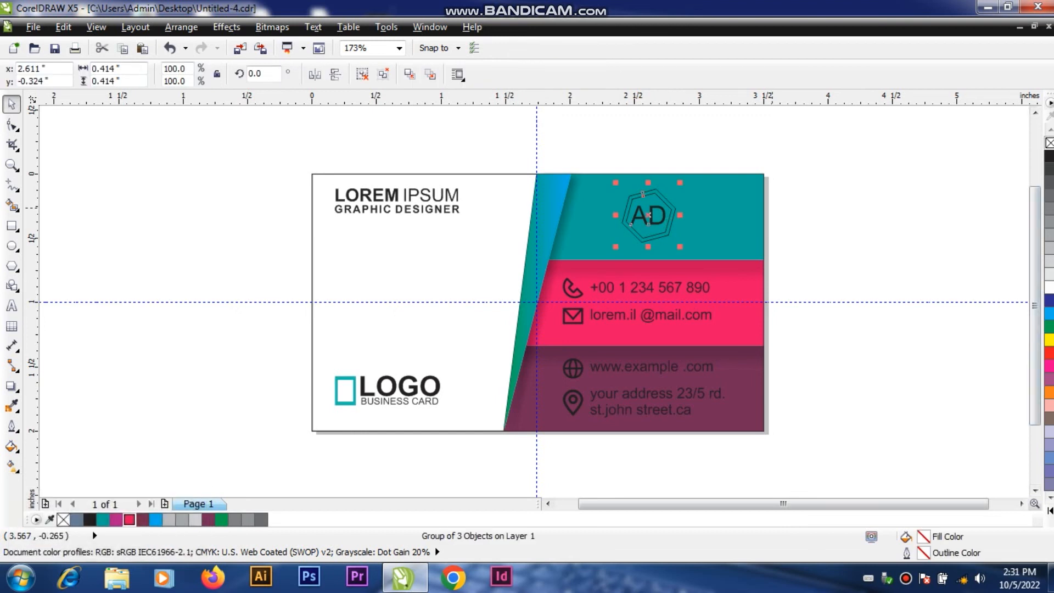
{"action": "left_click", "coordinate": [362, 75]}
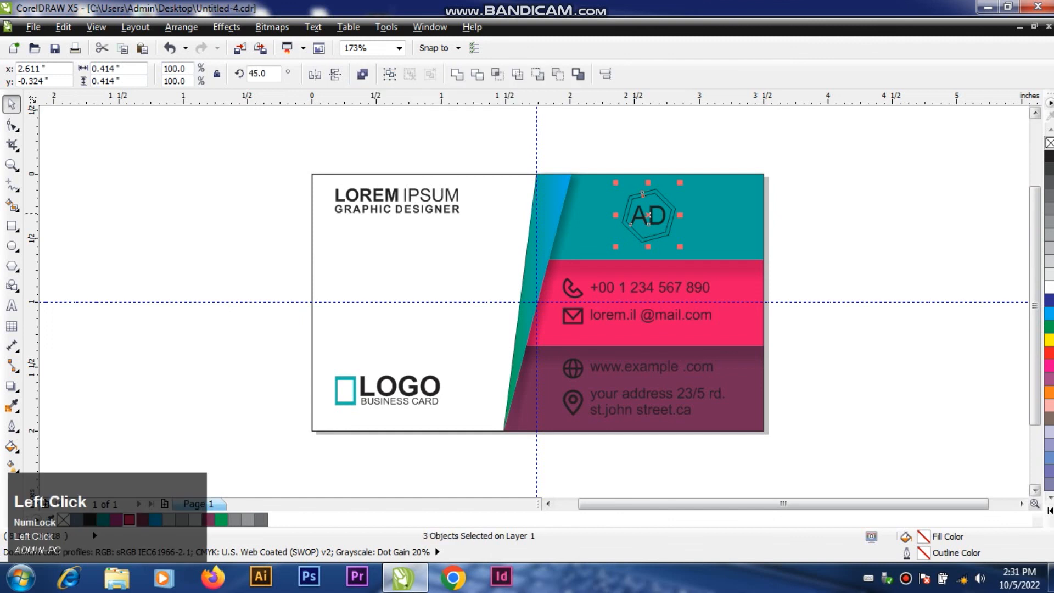
{"action": "left_click", "coordinate": [845, 215]}
{"action": "left_click", "coordinate": [631, 220]}
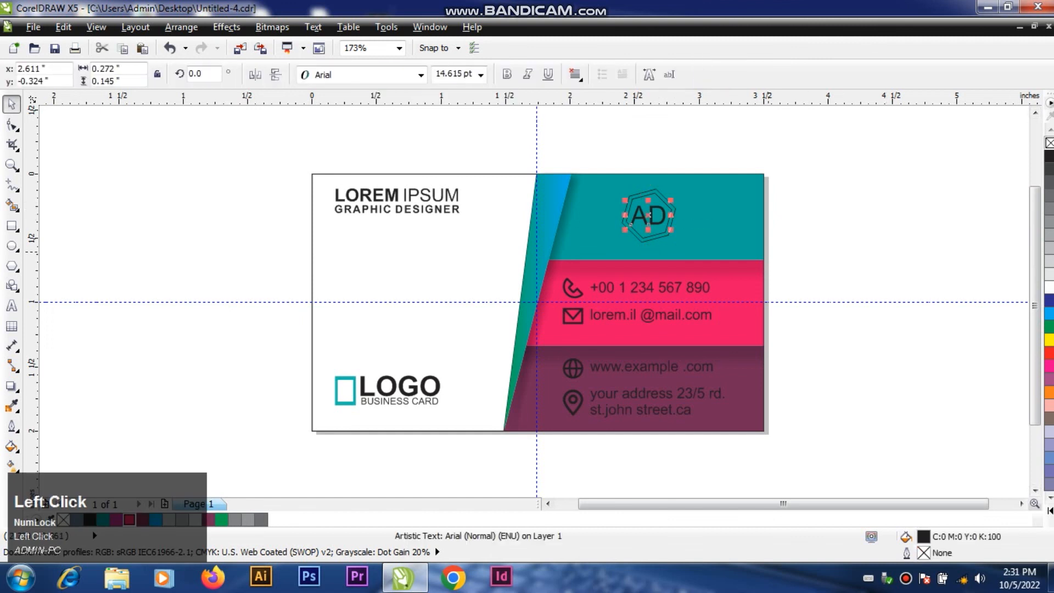
{"action": "left_click", "coordinate": [834, 216]}
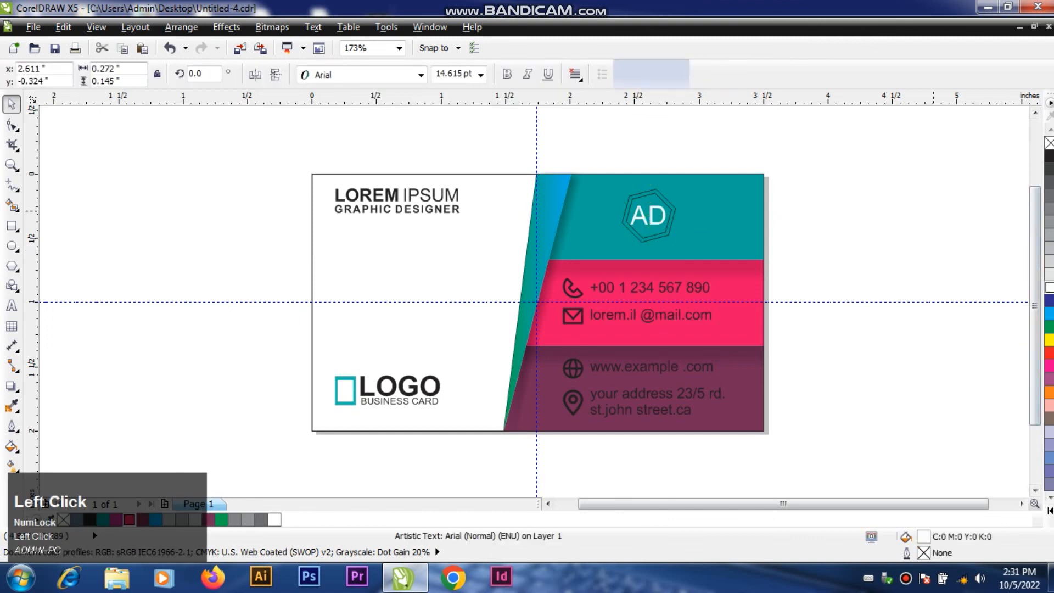
Step: Change the outlines of both hexagons around the AD letters to white
{"action": "left_click", "coordinate": [673, 217]}
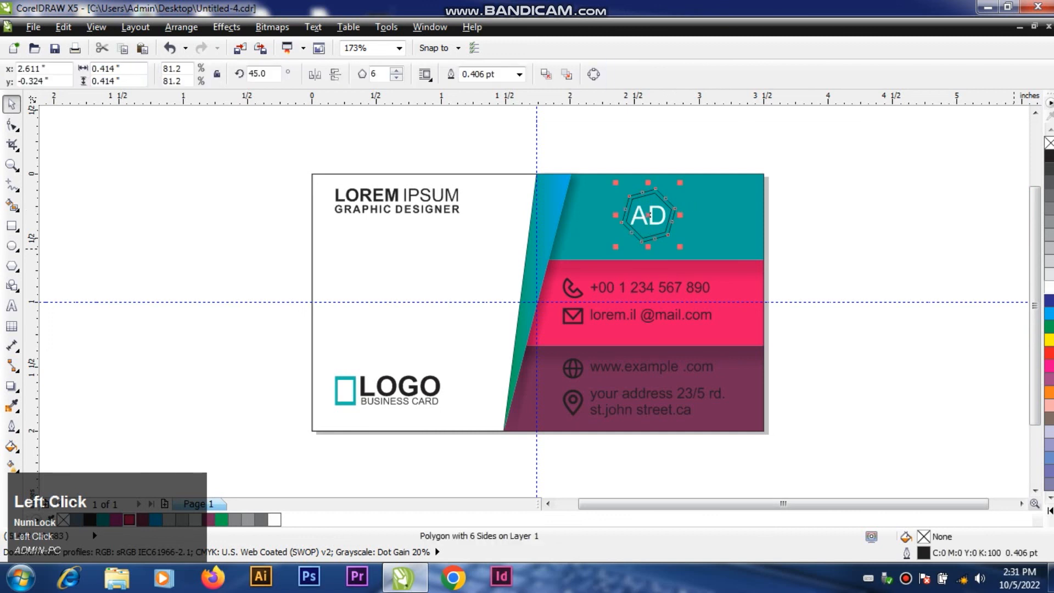
{"action": "right_click", "coordinate": [1048, 287]}
{"action": "left_click", "coordinate": [834, 230]}
{"action": "left_click", "coordinate": [669, 209]}
{"action": "right_click", "coordinate": [1049, 287]}
{"action": "left_click", "coordinate": [828, 296]}
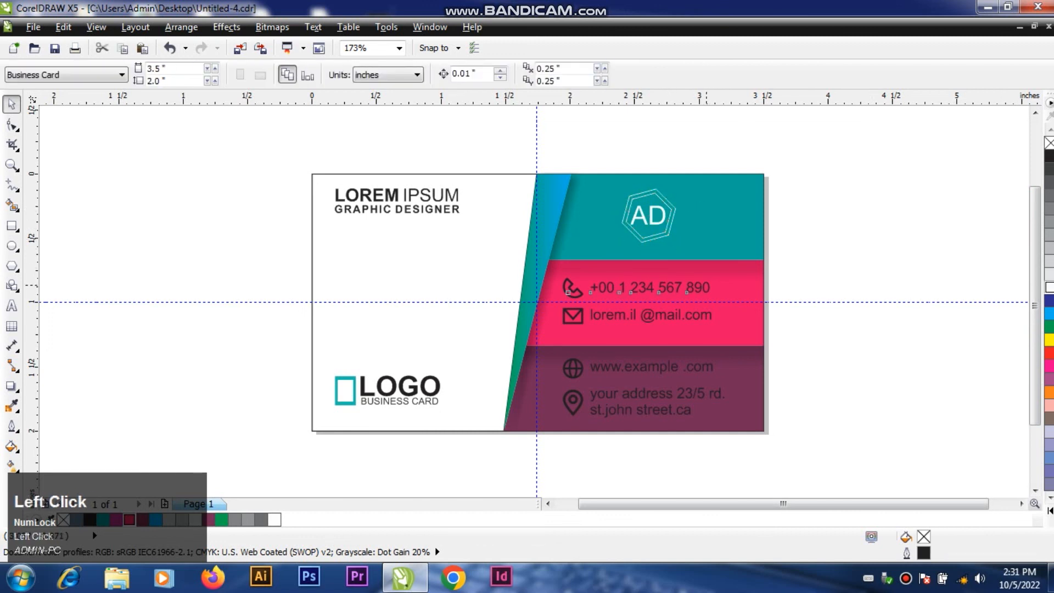
Step: Fill the phone, e-mail, website and address lines with white, including their icons
{"action": "left_click", "coordinate": [568, 291]}
{"action": "left_click", "coordinate": [1048, 287]}
{"action": "left_click", "coordinate": [636, 314]}
{"action": "left_click", "coordinate": [1048, 287]}
{"action": "left_click", "coordinate": [636, 368]}
{"action": "left_click", "coordinate": [1048, 287]}
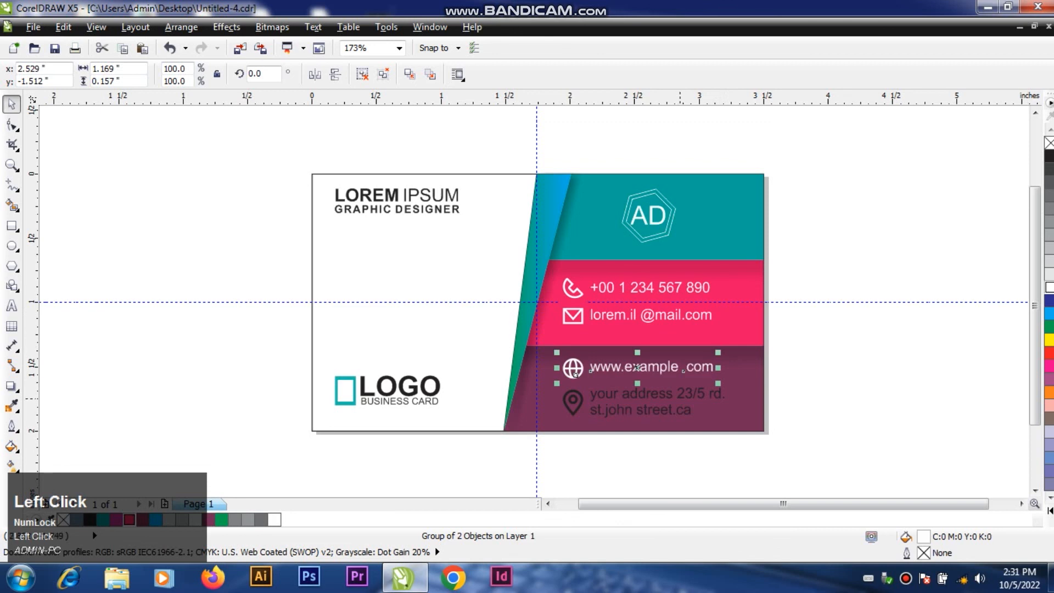
{"action": "left_click", "coordinate": [572, 401]}
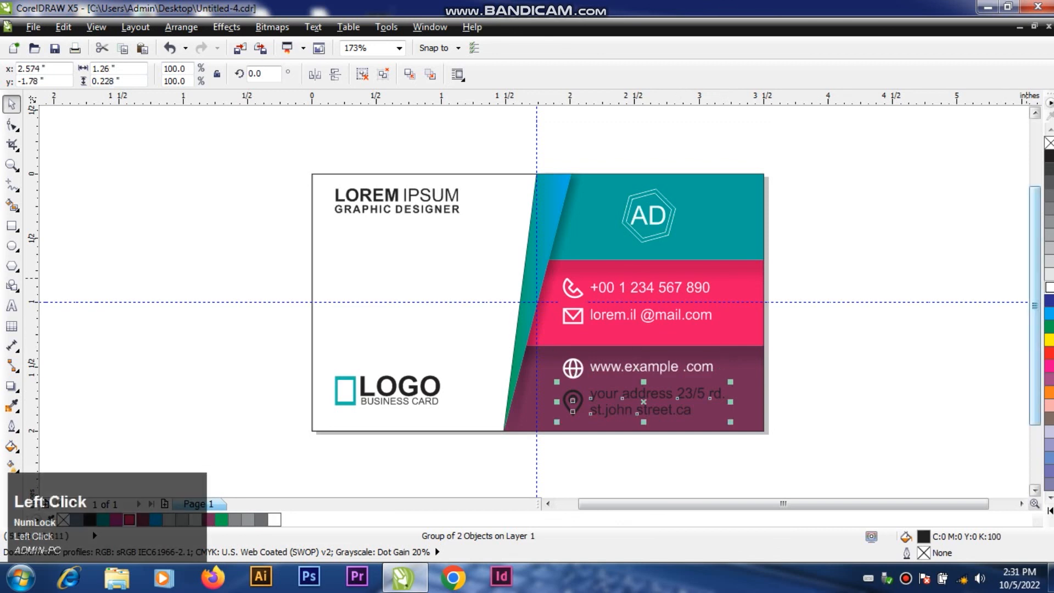
{"action": "left_click", "coordinate": [1048, 287]}
{"action": "key", "text": "Escape"}
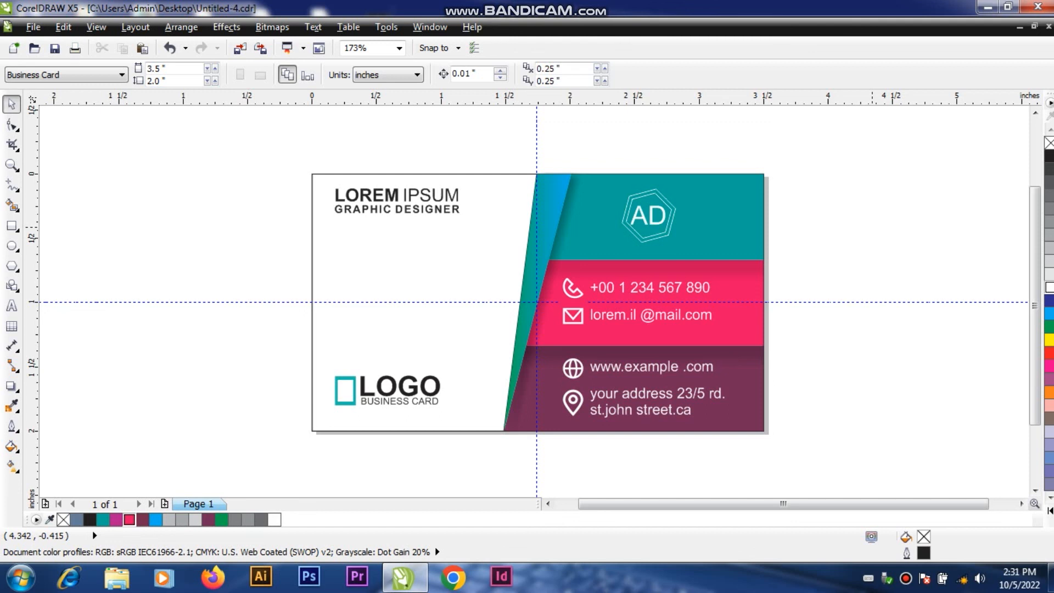
Step: Save the business card document under its existing file name
{"action": "key", "text": "ctrl"}
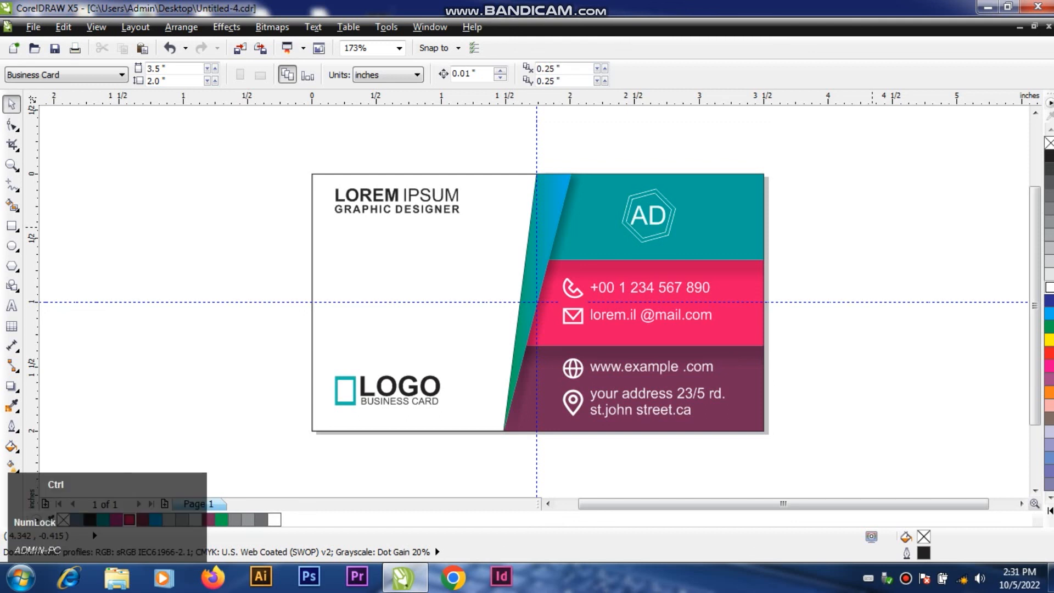
{"action": "key", "text": "ctrl+s"}
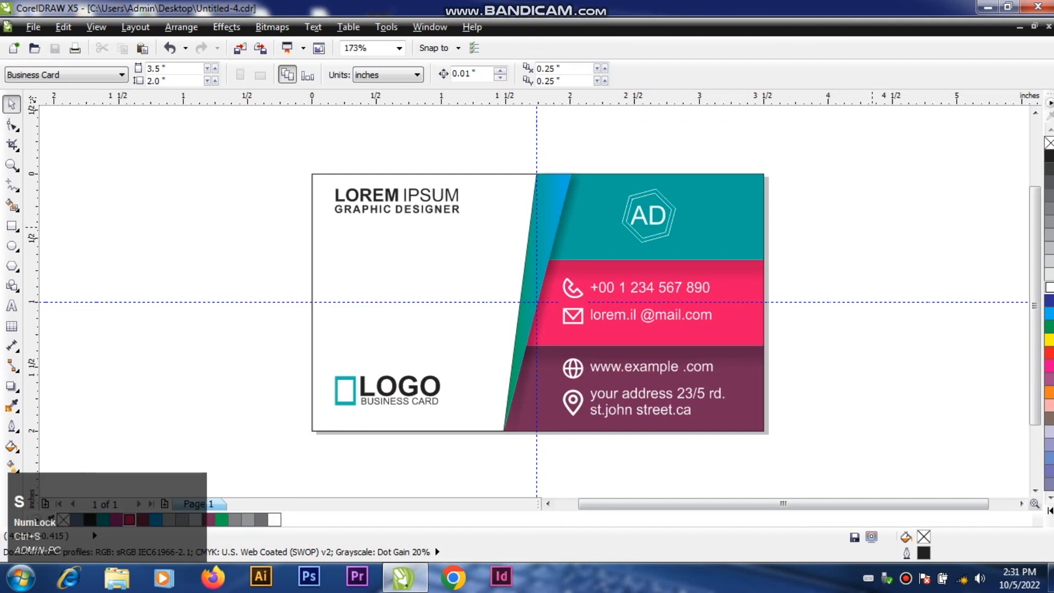